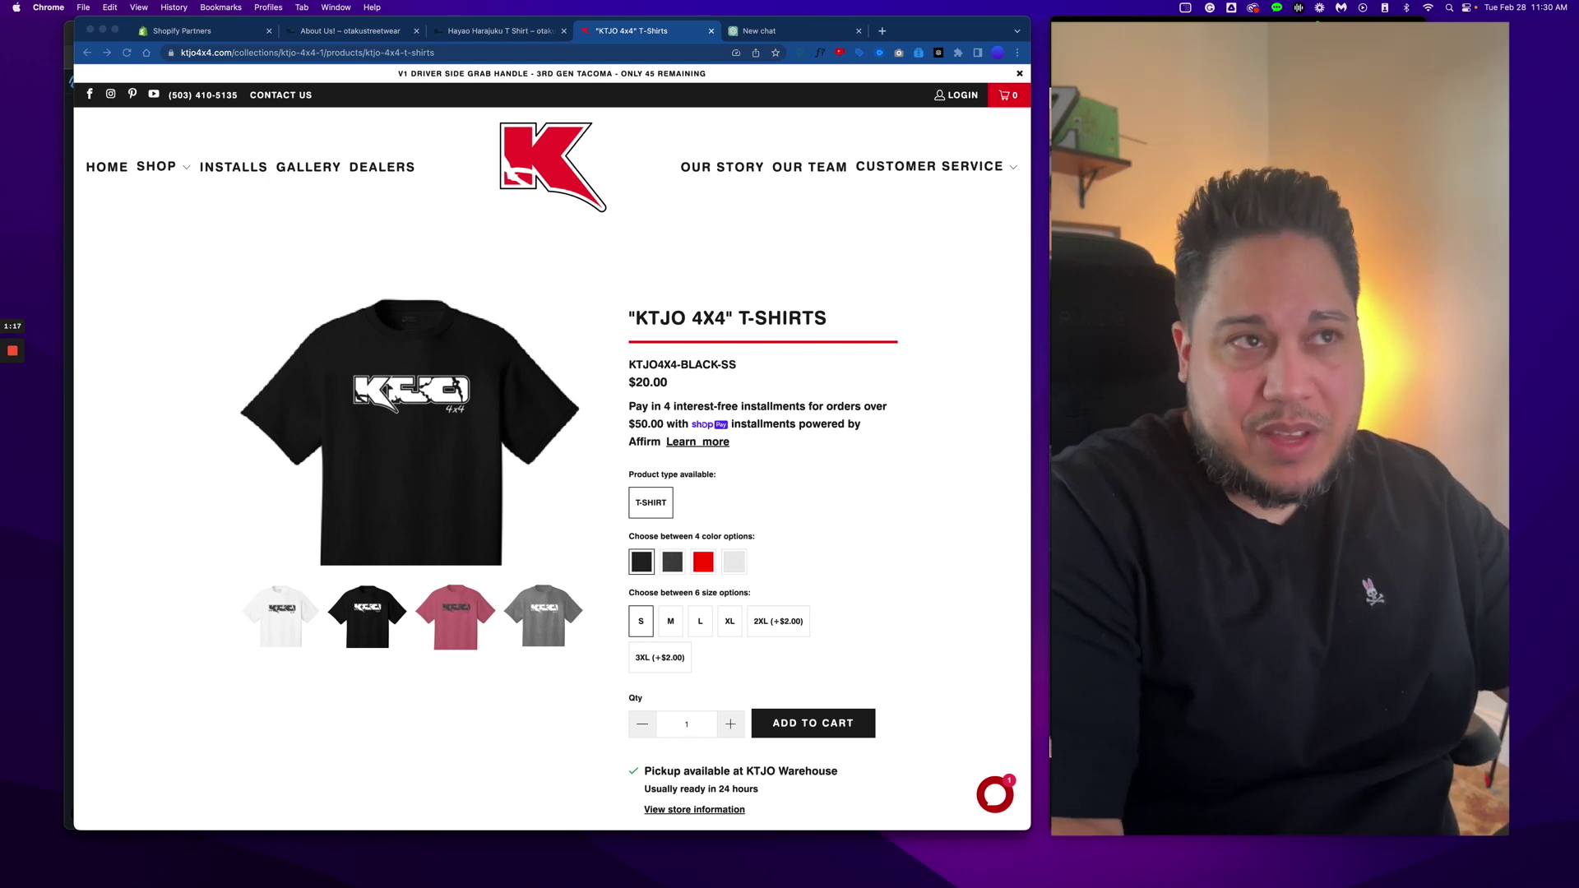
# Step: Review the KTJO 4x4 store's home page and the options and description on its T-shirt product page
pyautogui.click(815, 31)
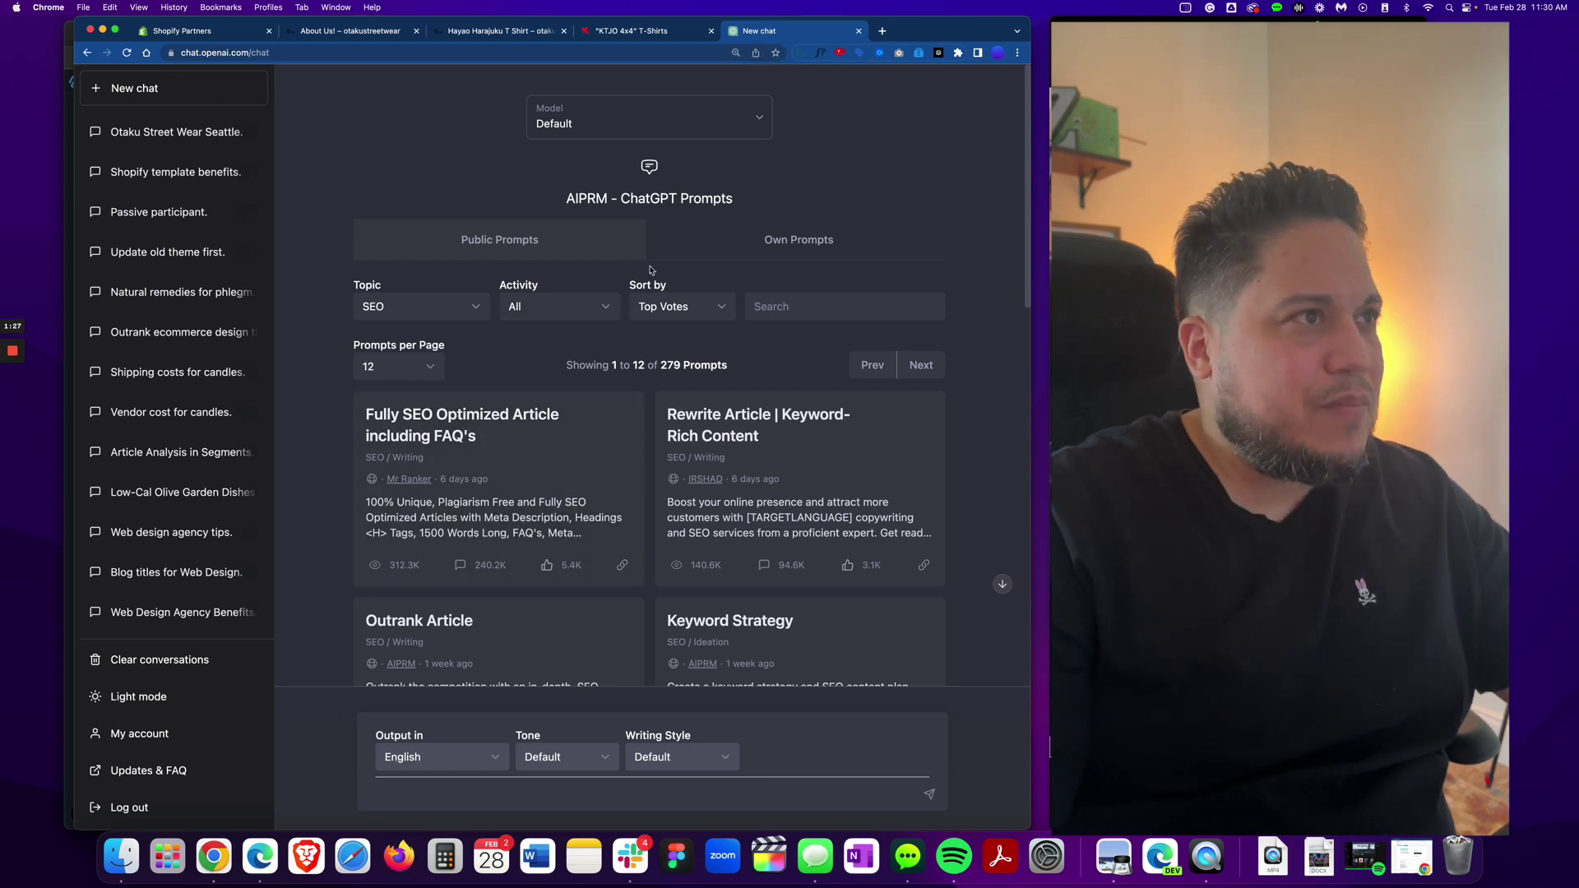
pyautogui.click(650, 33)
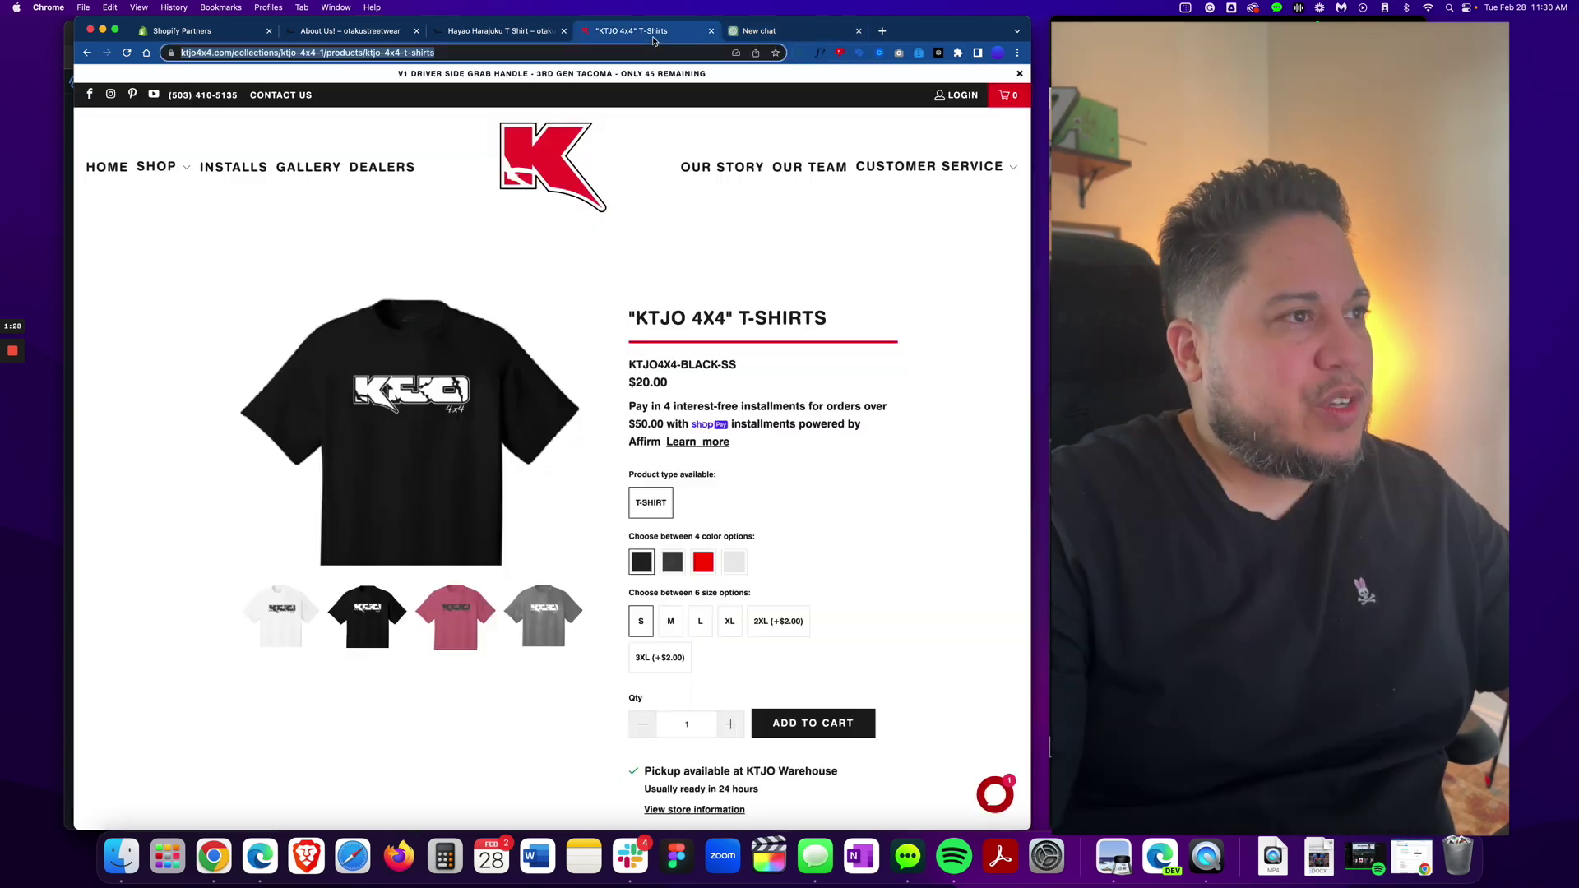
pyautogui.click(544, 175)
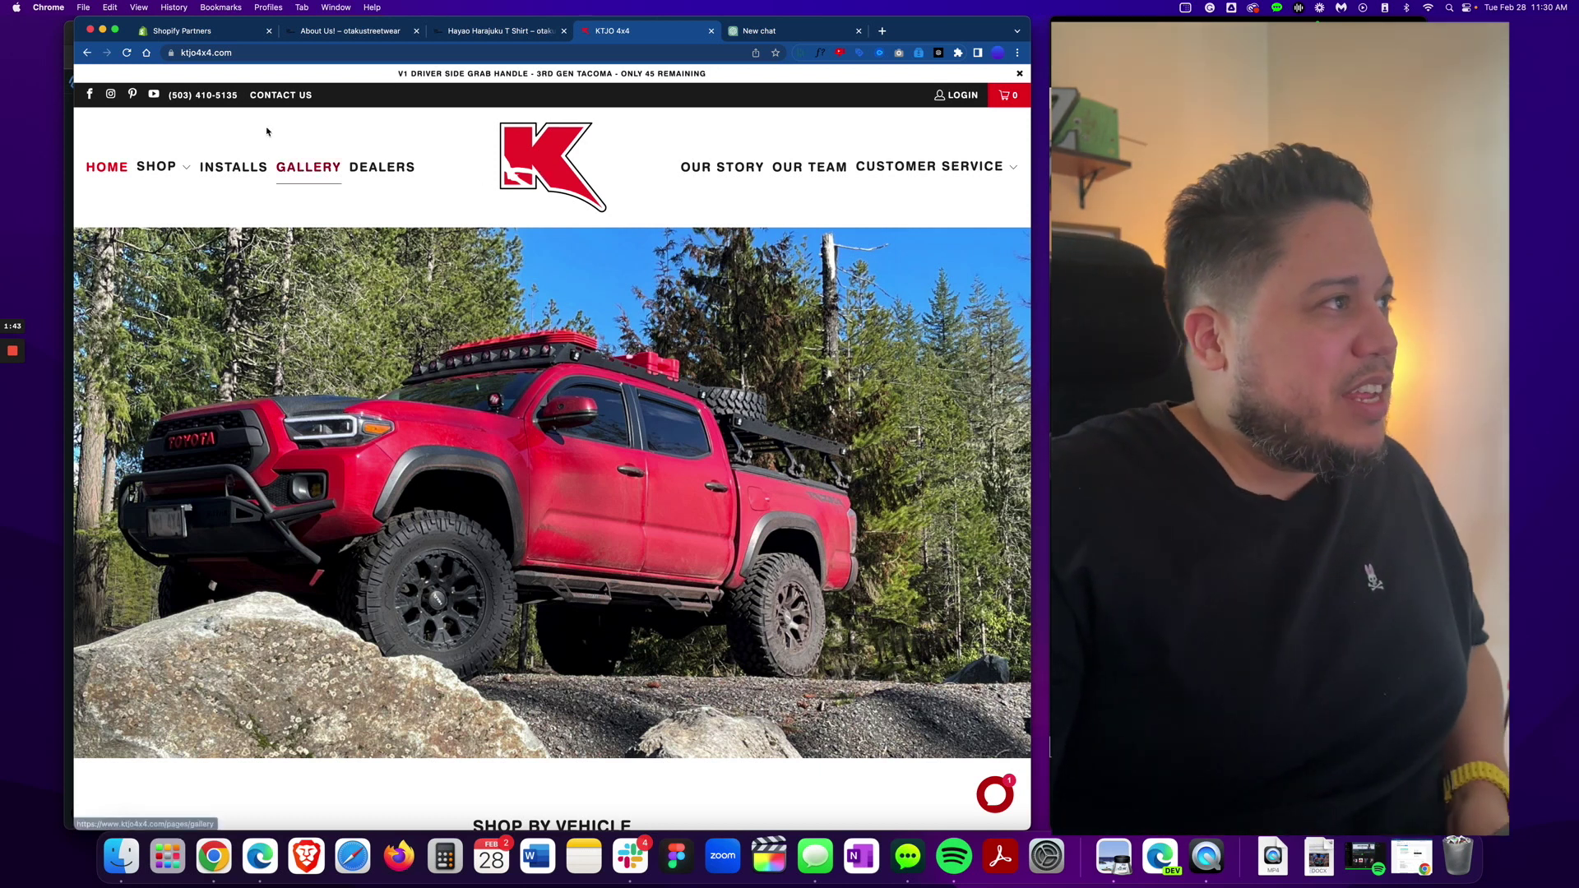
pyautogui.click(86, 52)
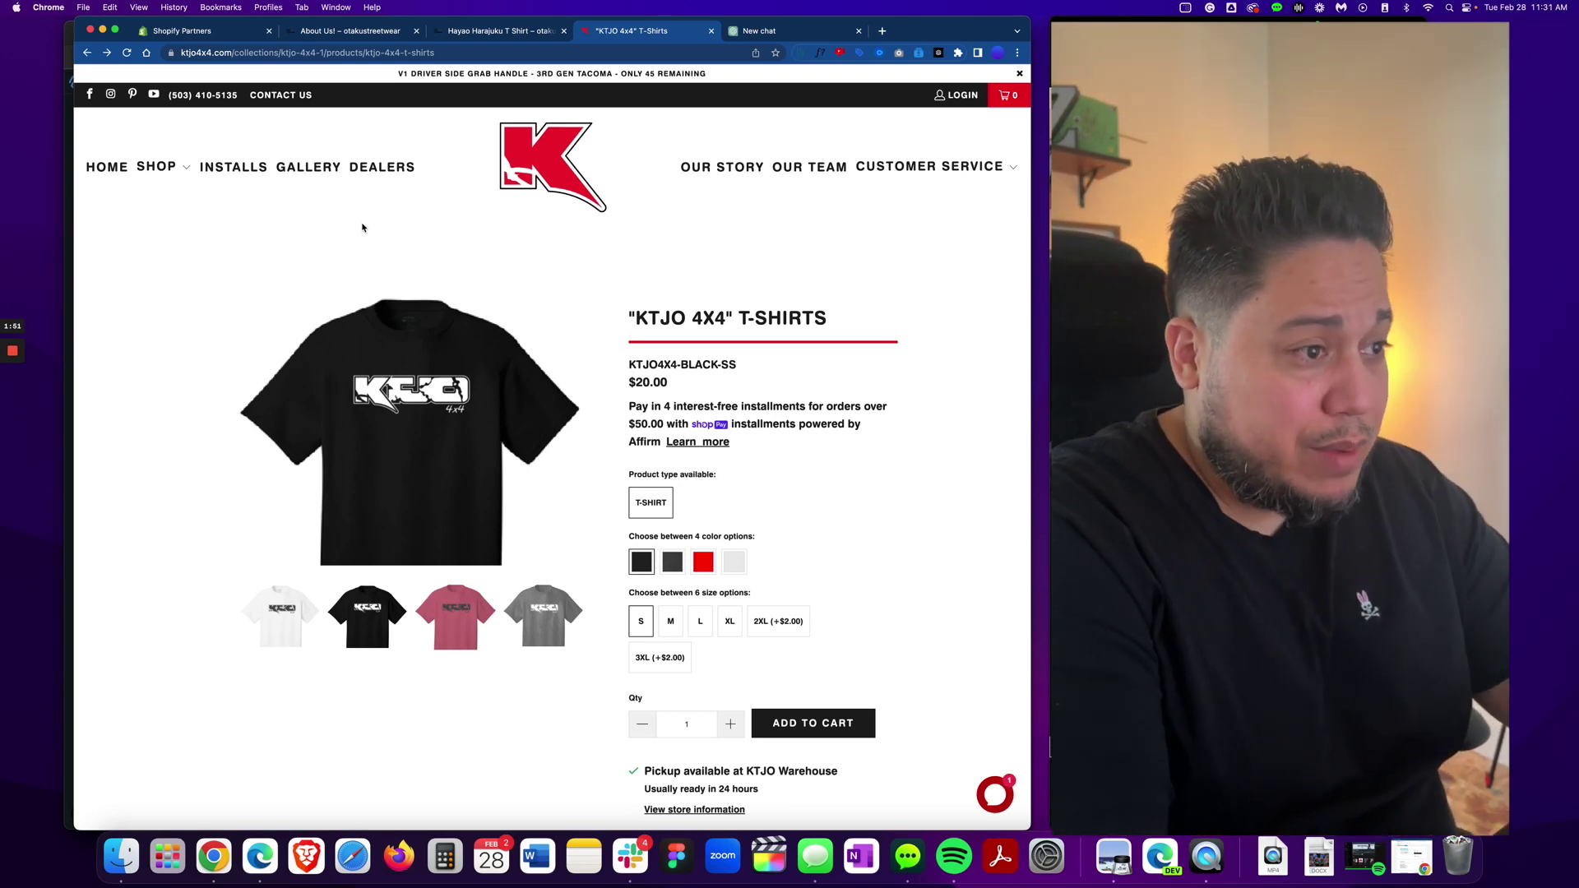
pyautogui.scroll(-3, 417, 346)
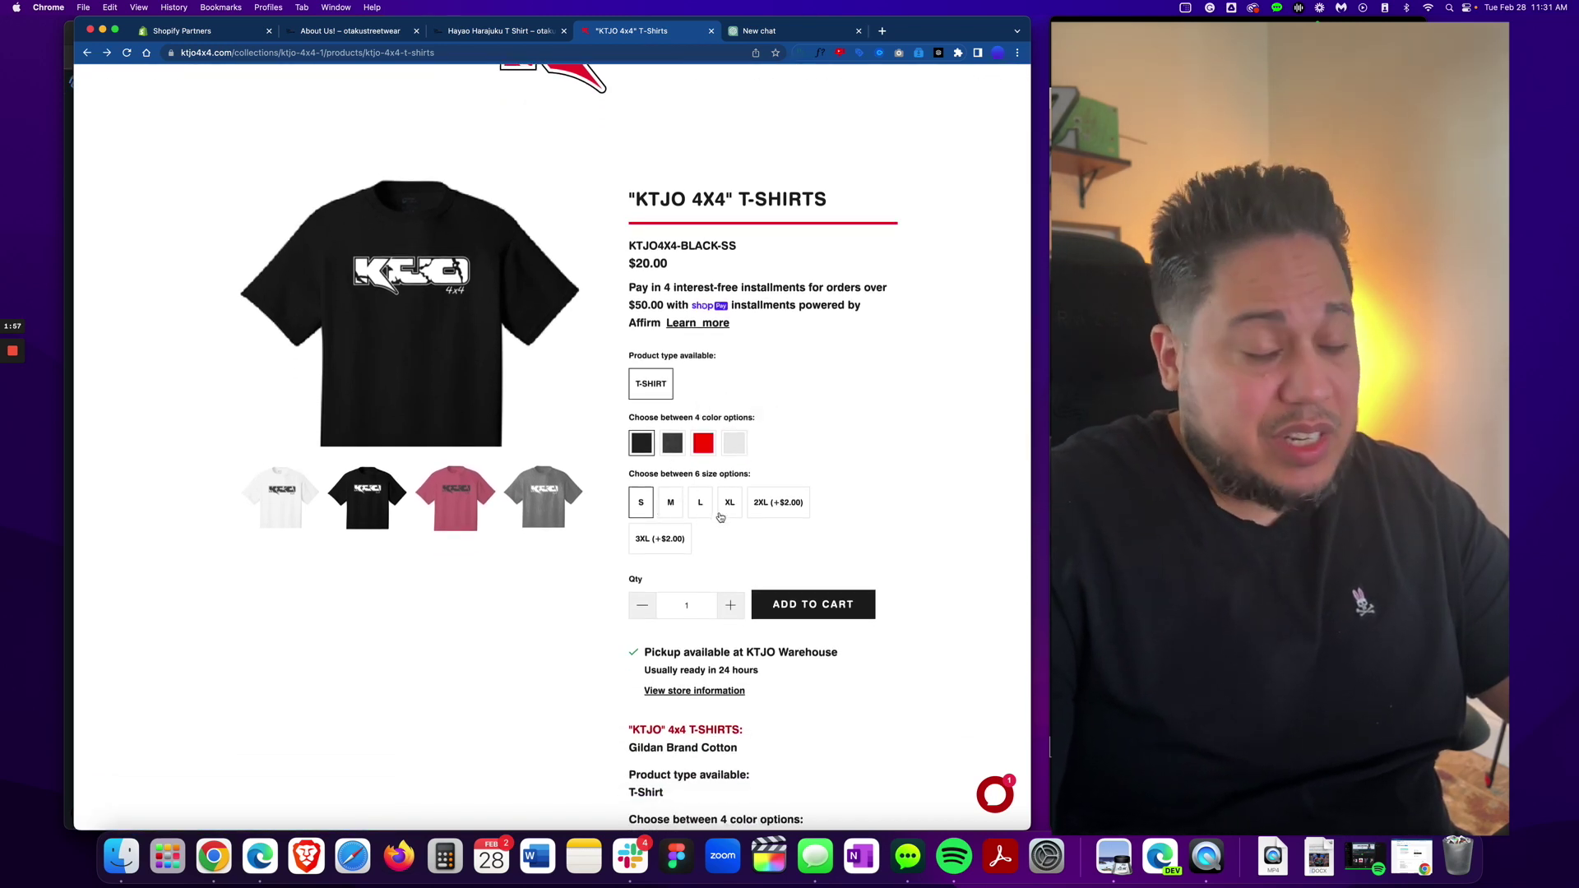
pyautogui.scroll(-8, 727, 534)
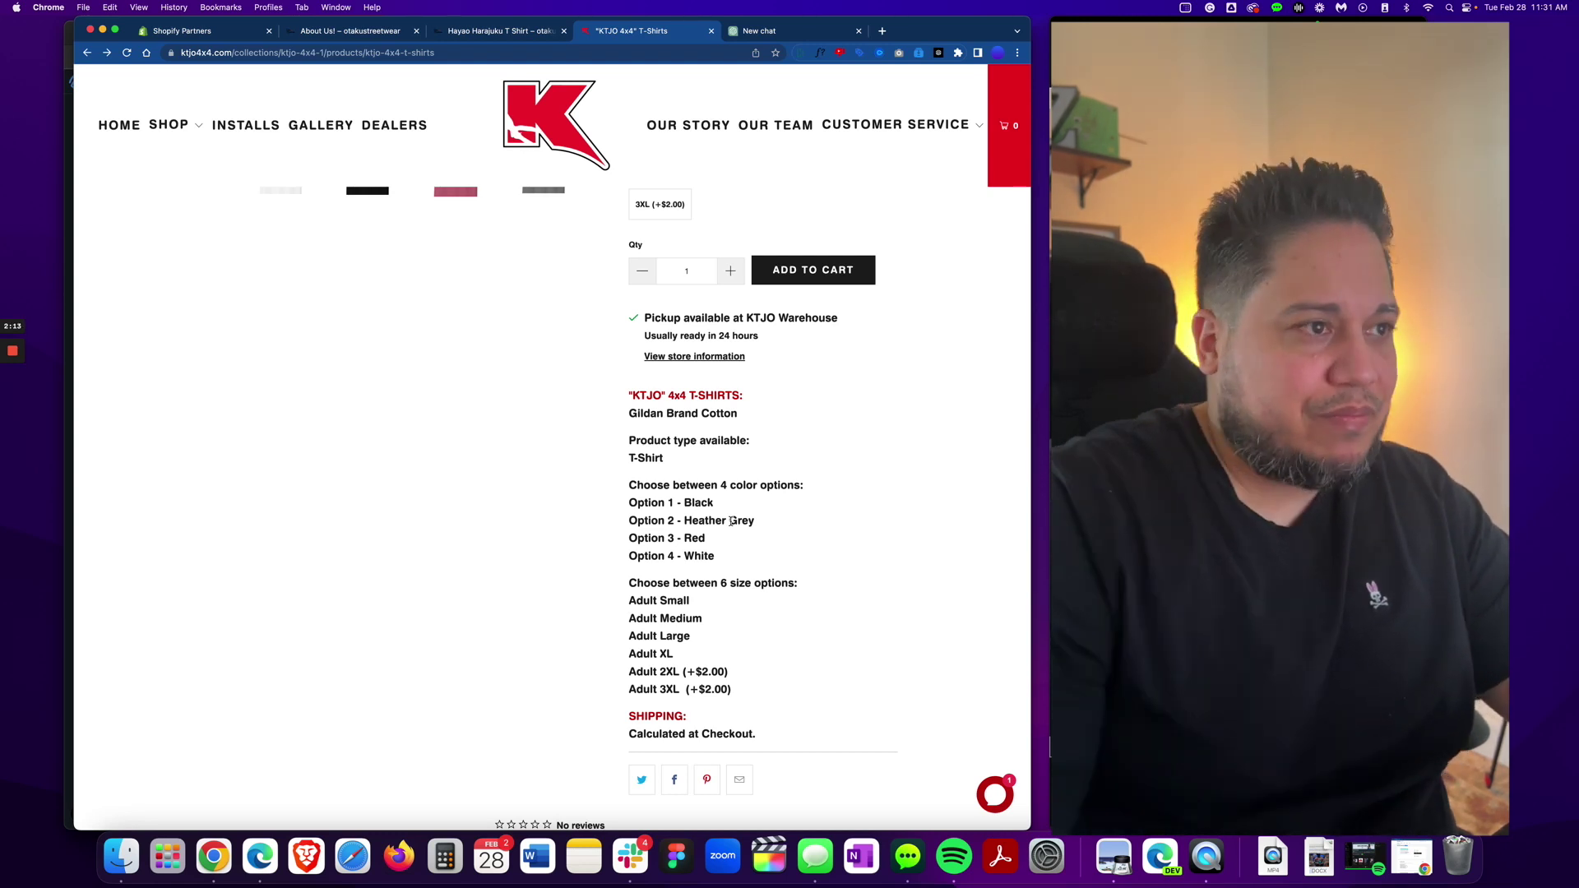
pyautogui.scroll(5, 731, 520)
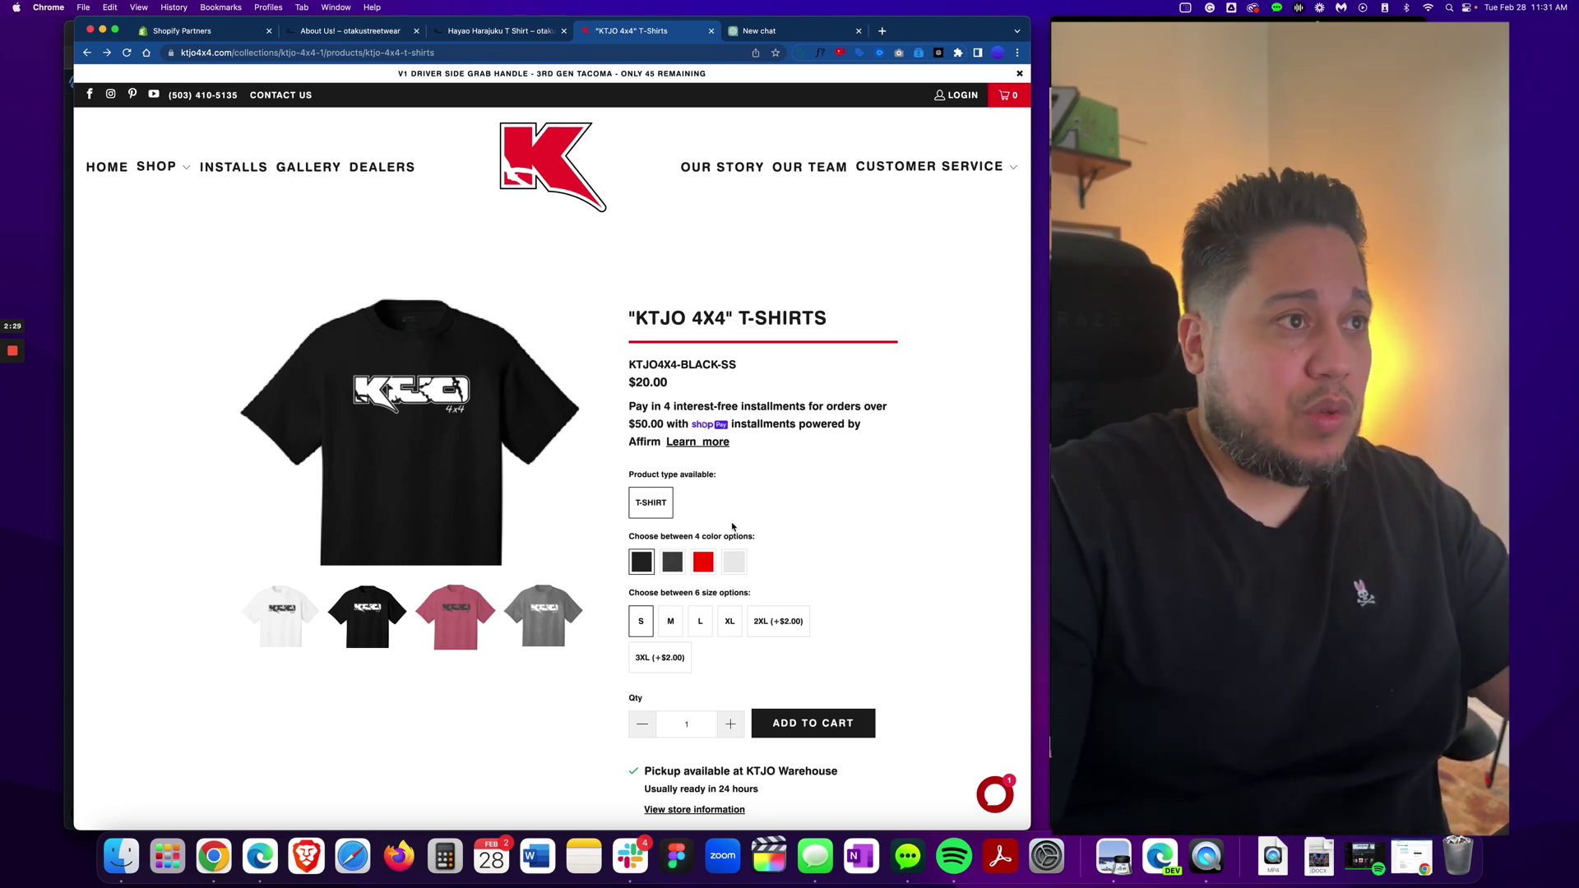
# Step: Read through the brand's Our Story page and return to the T-shirt product page
pyautogui.click(704, 174)
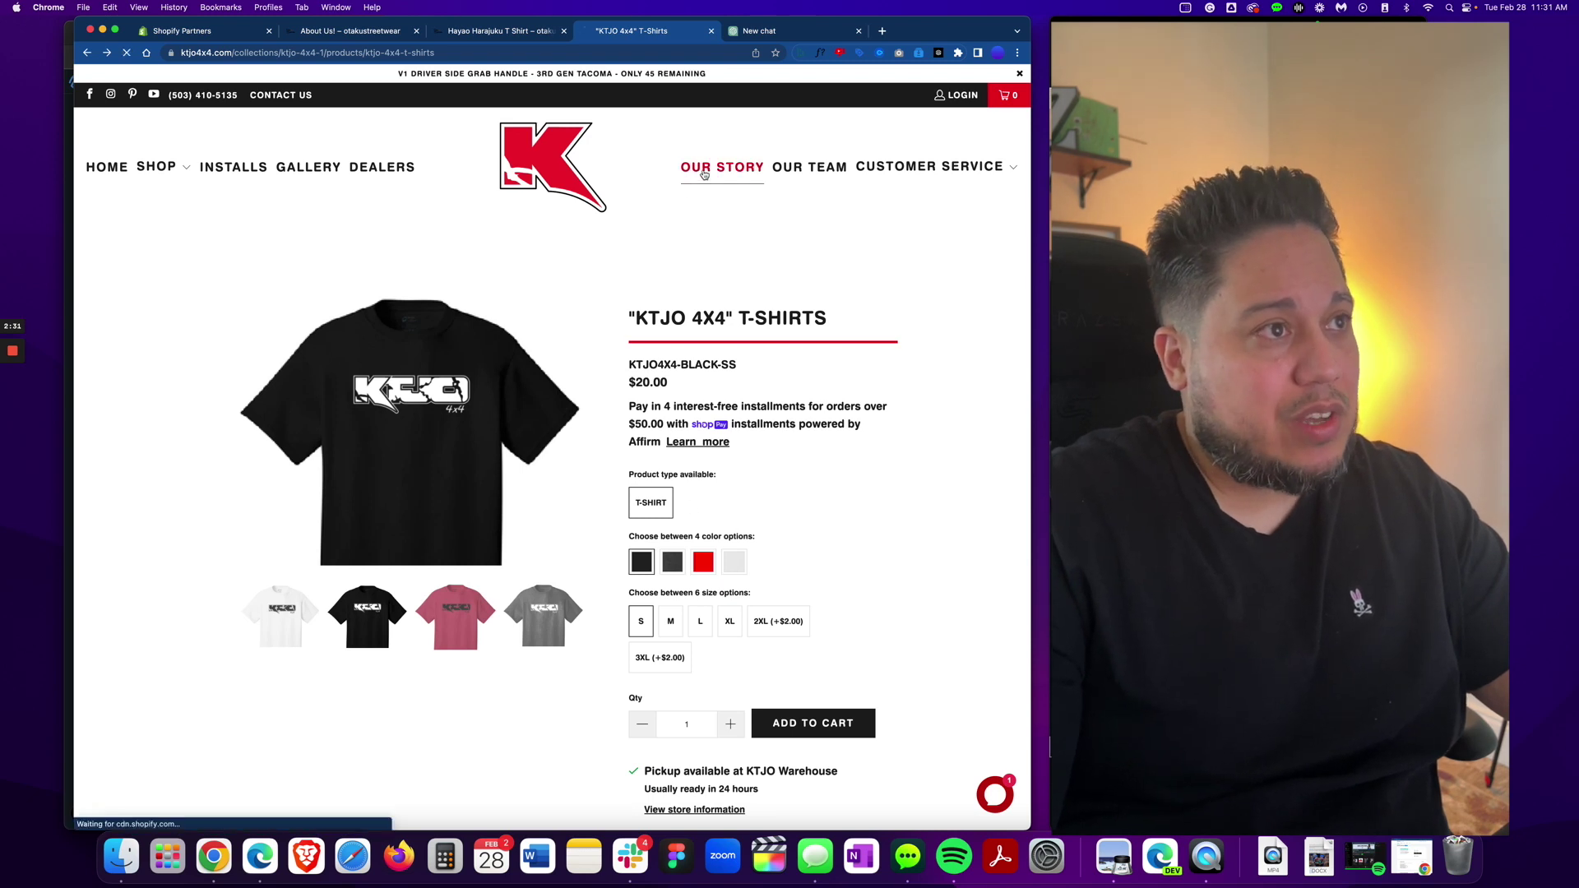
pyautogui.scroll(-5, 515, 352)
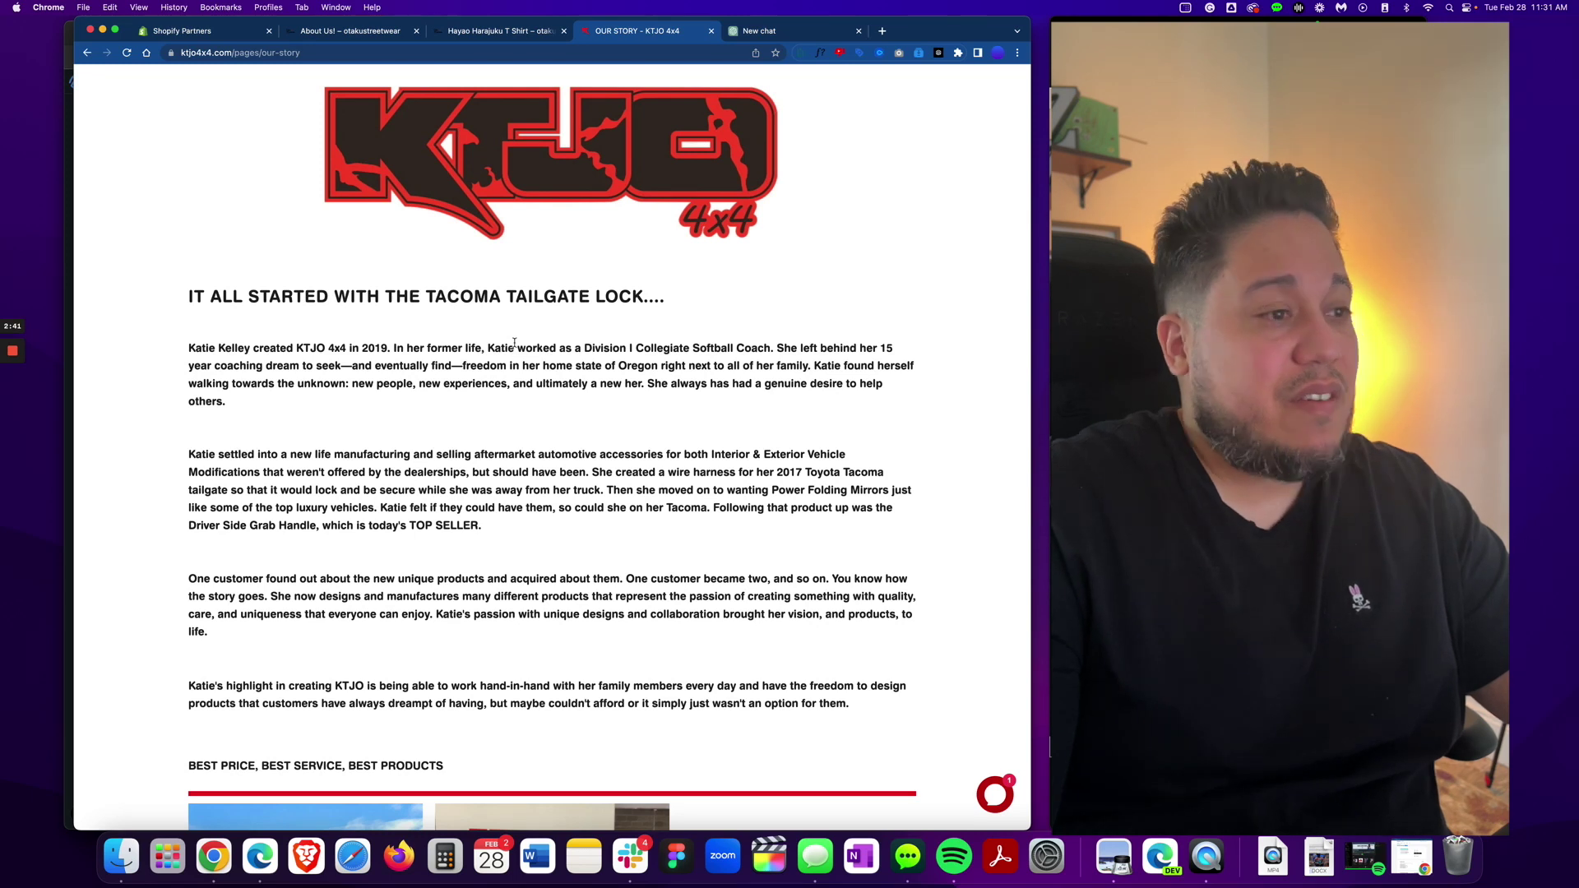
pyautogui.scroll(-8, 514, 343)
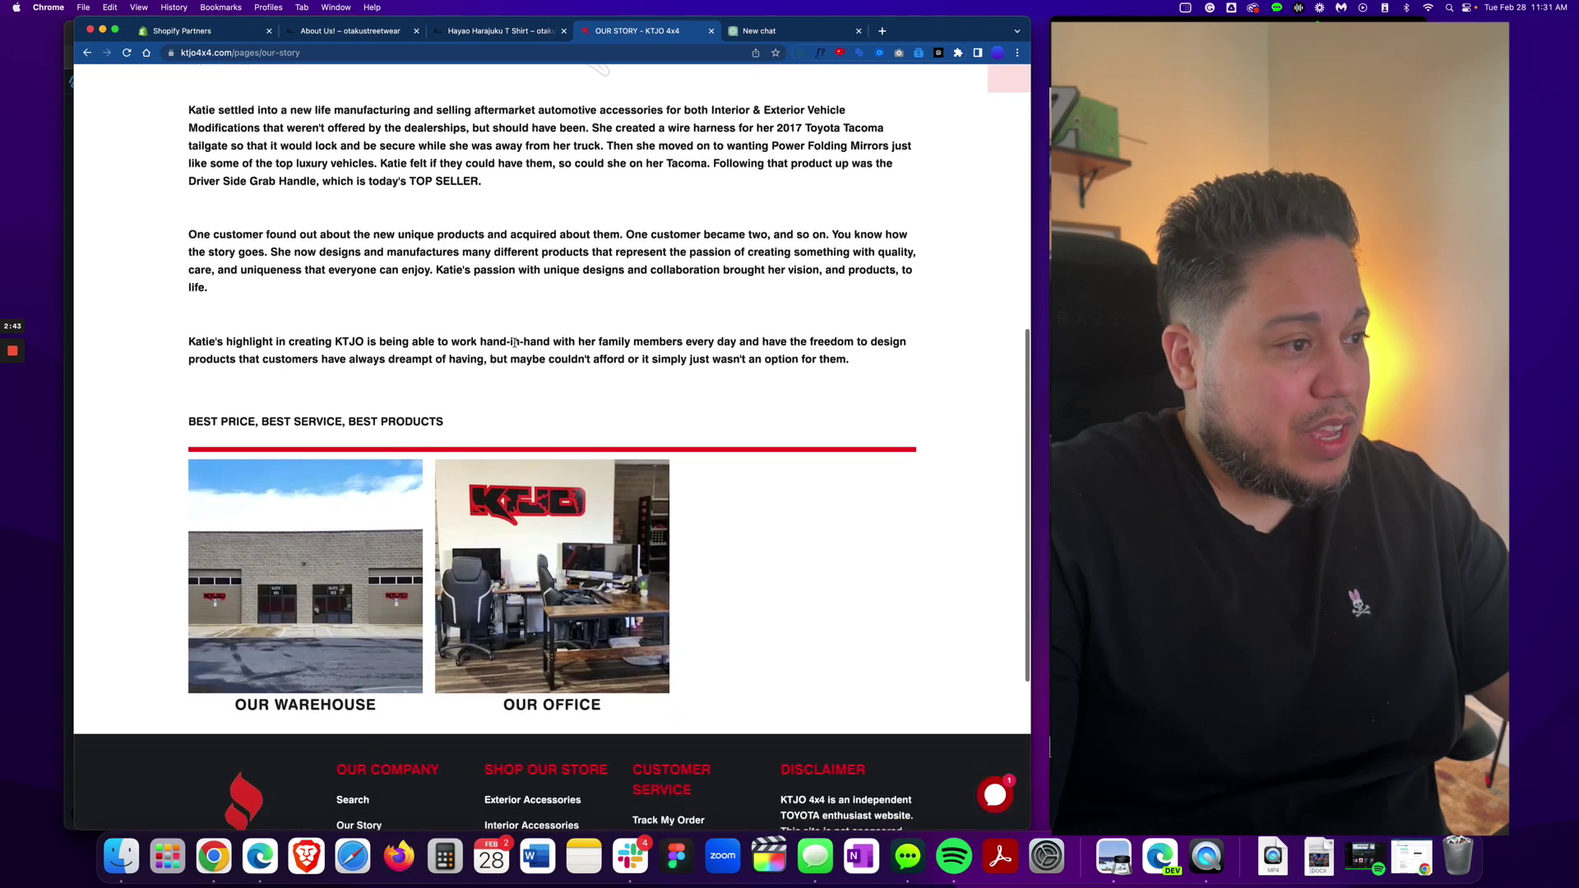
pyautogui.scroll(10, 514, 343)
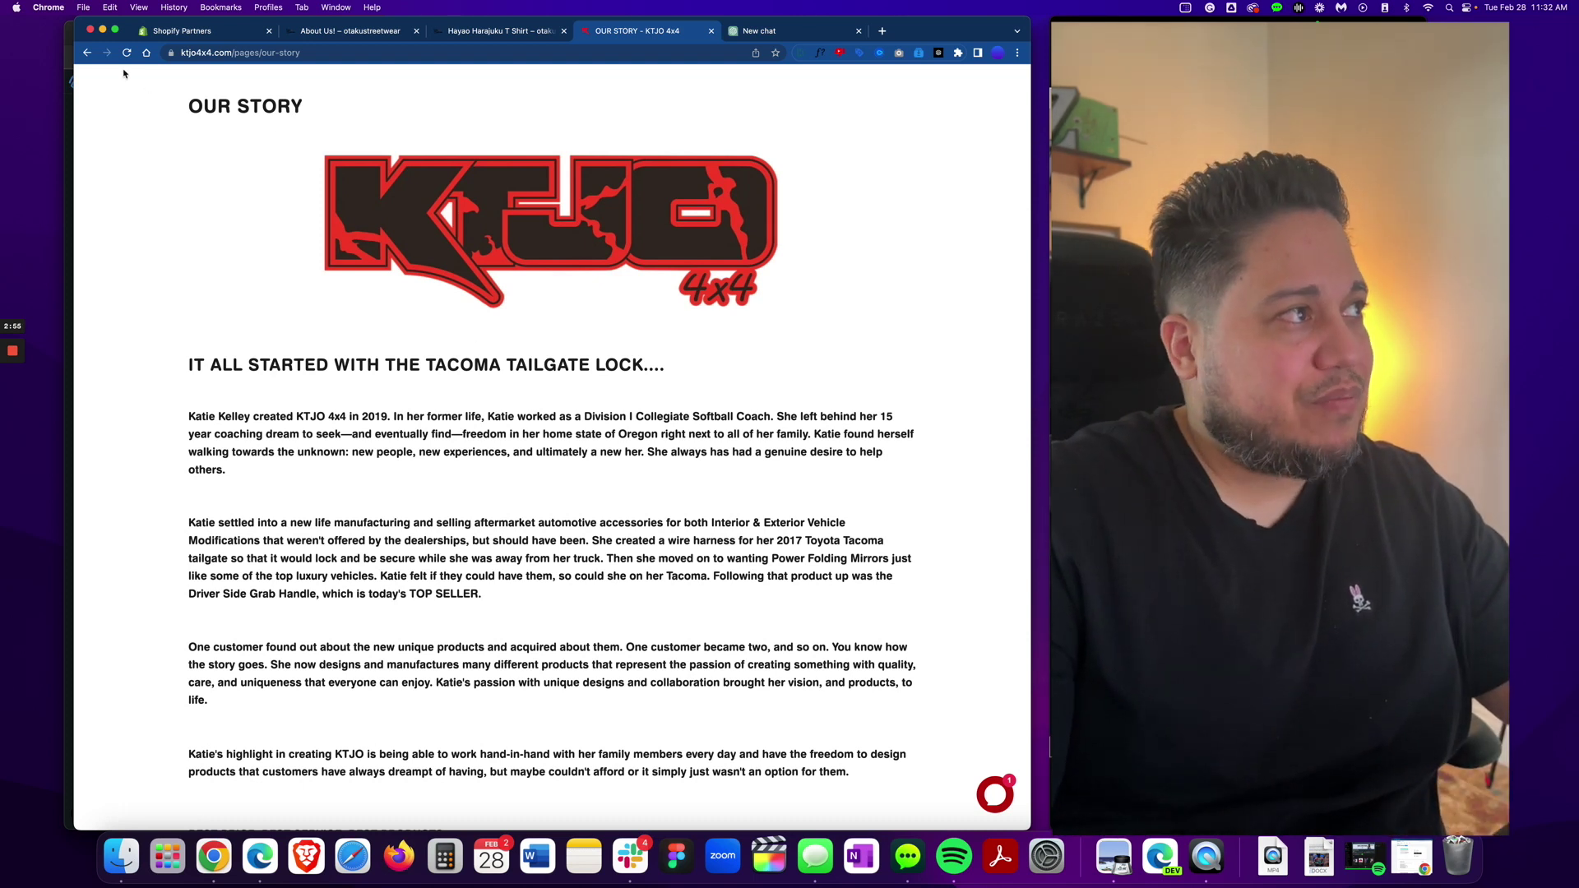
pyautogui.click(86, 52)
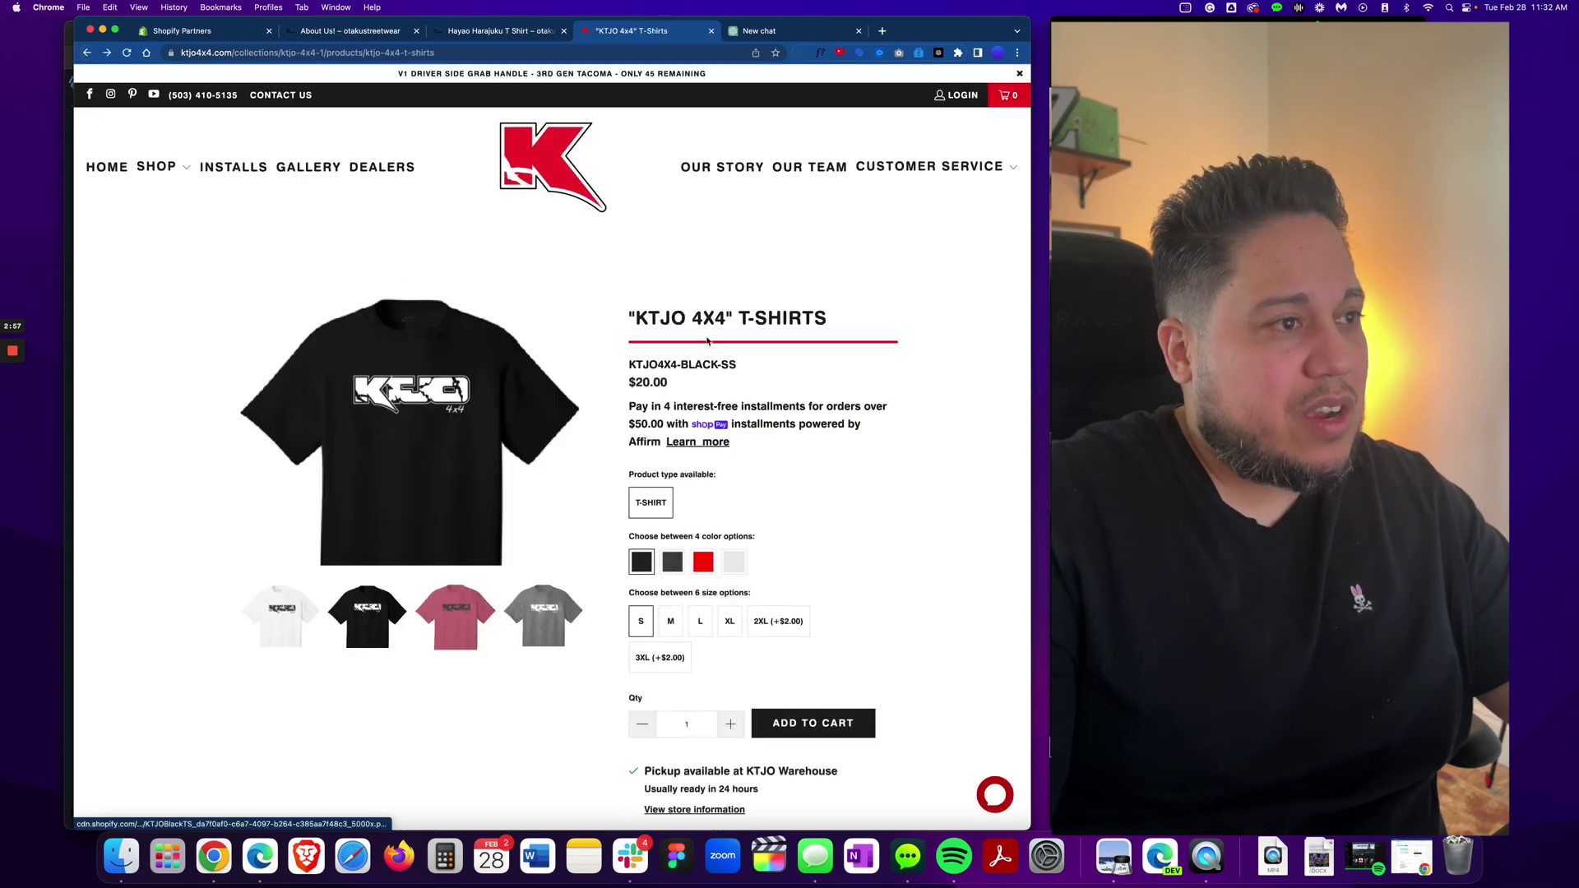
pyautogui.scroll(-1, 789, 410)
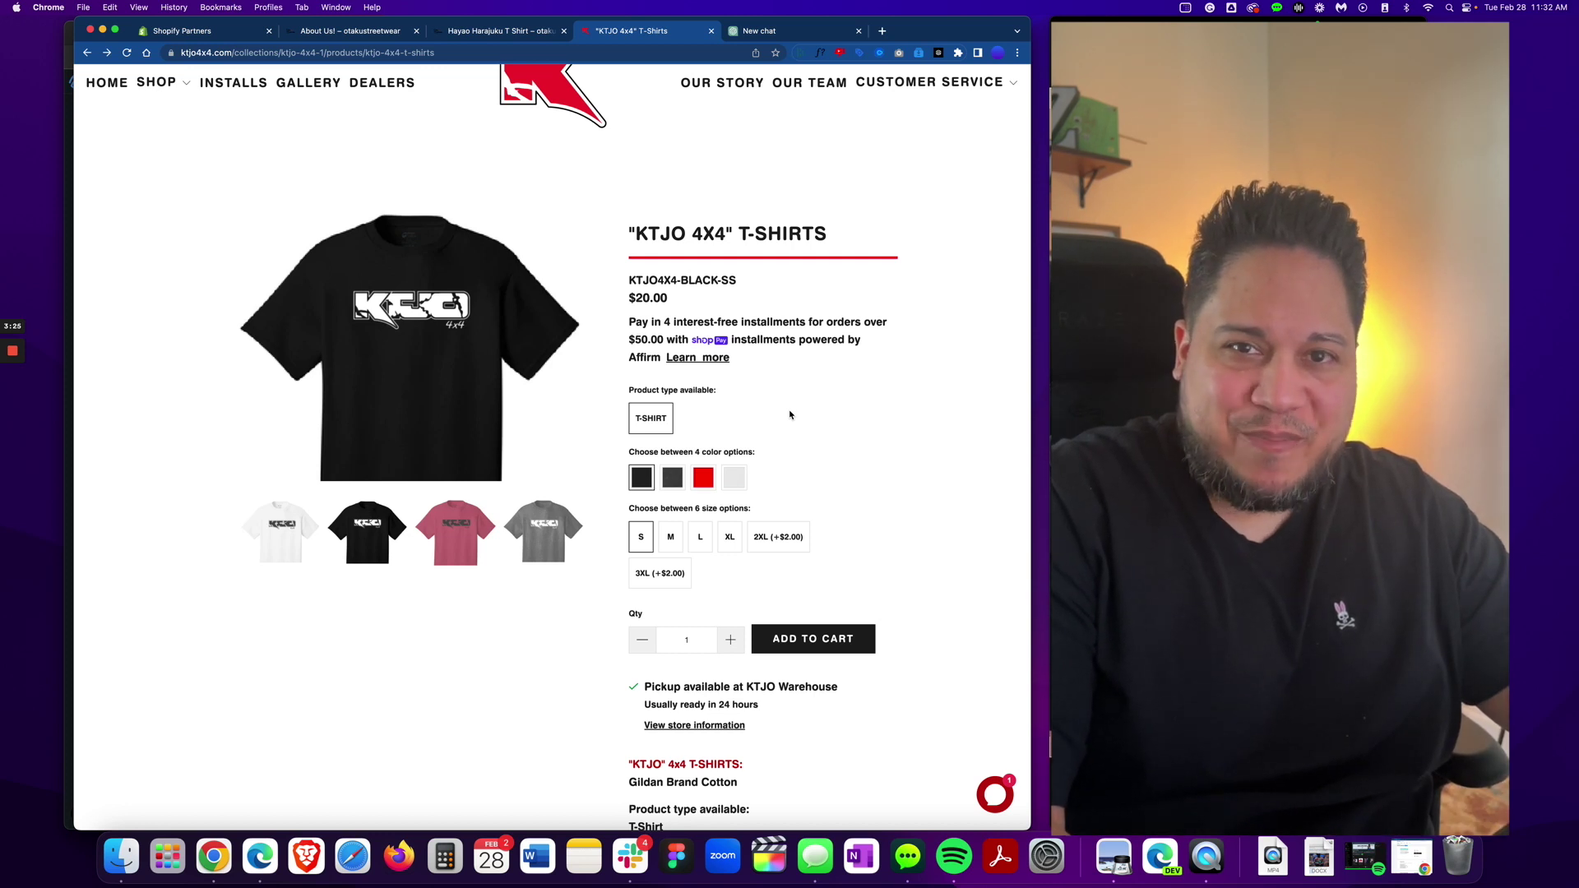
# Step: Switch to ChatGPT and begin the prompt with: There is a brand called KTjo4x4 that has a story like this: "
pyautogui.click(766, 30)
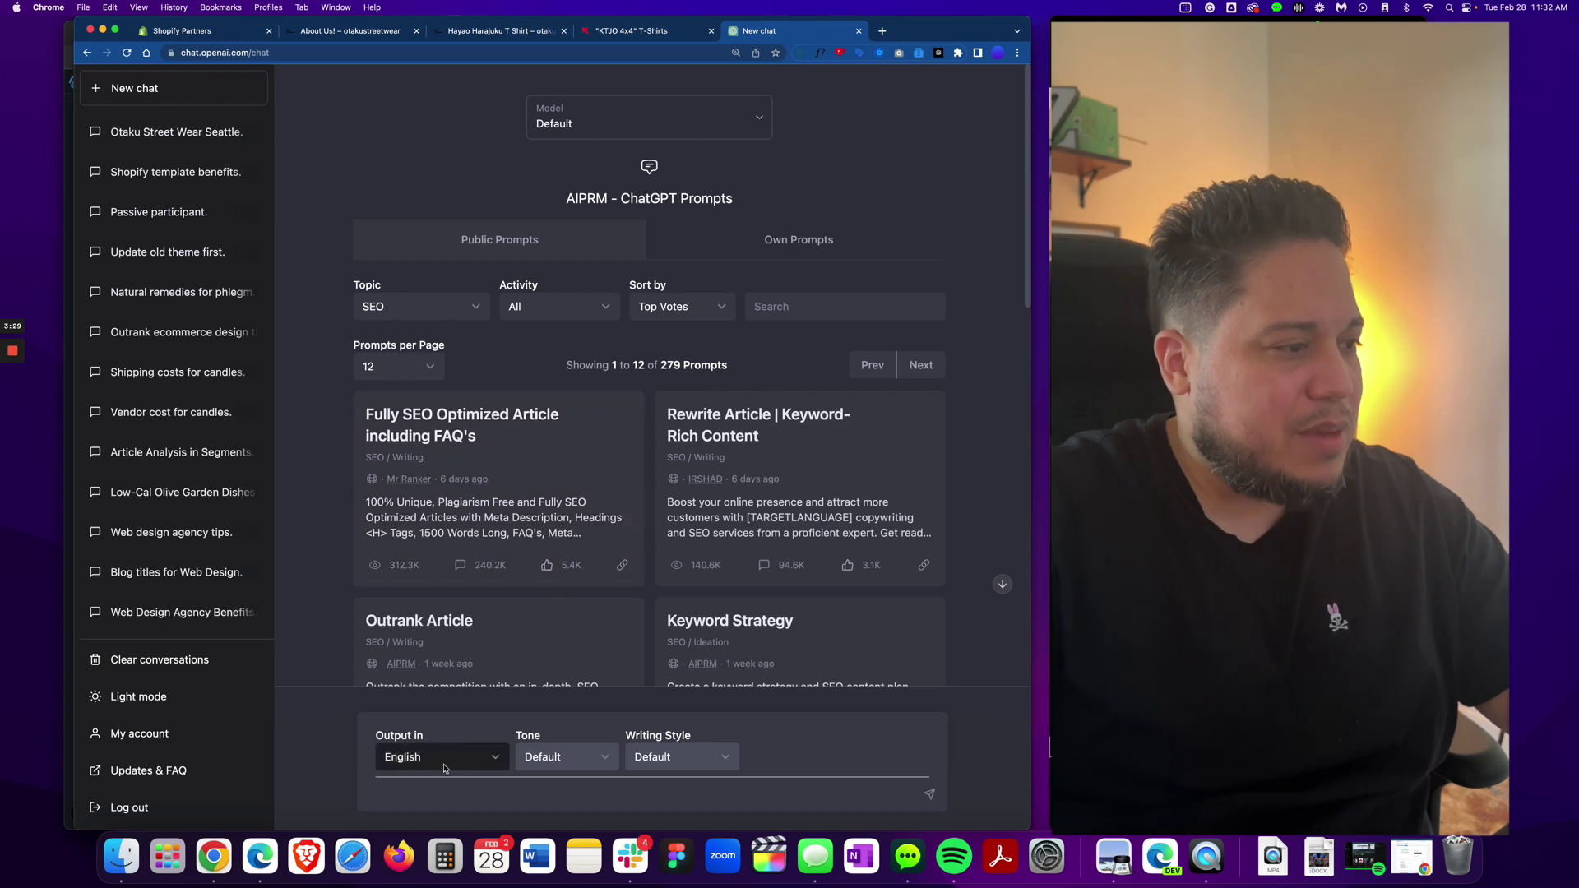
pyautogui.click(415, 793)
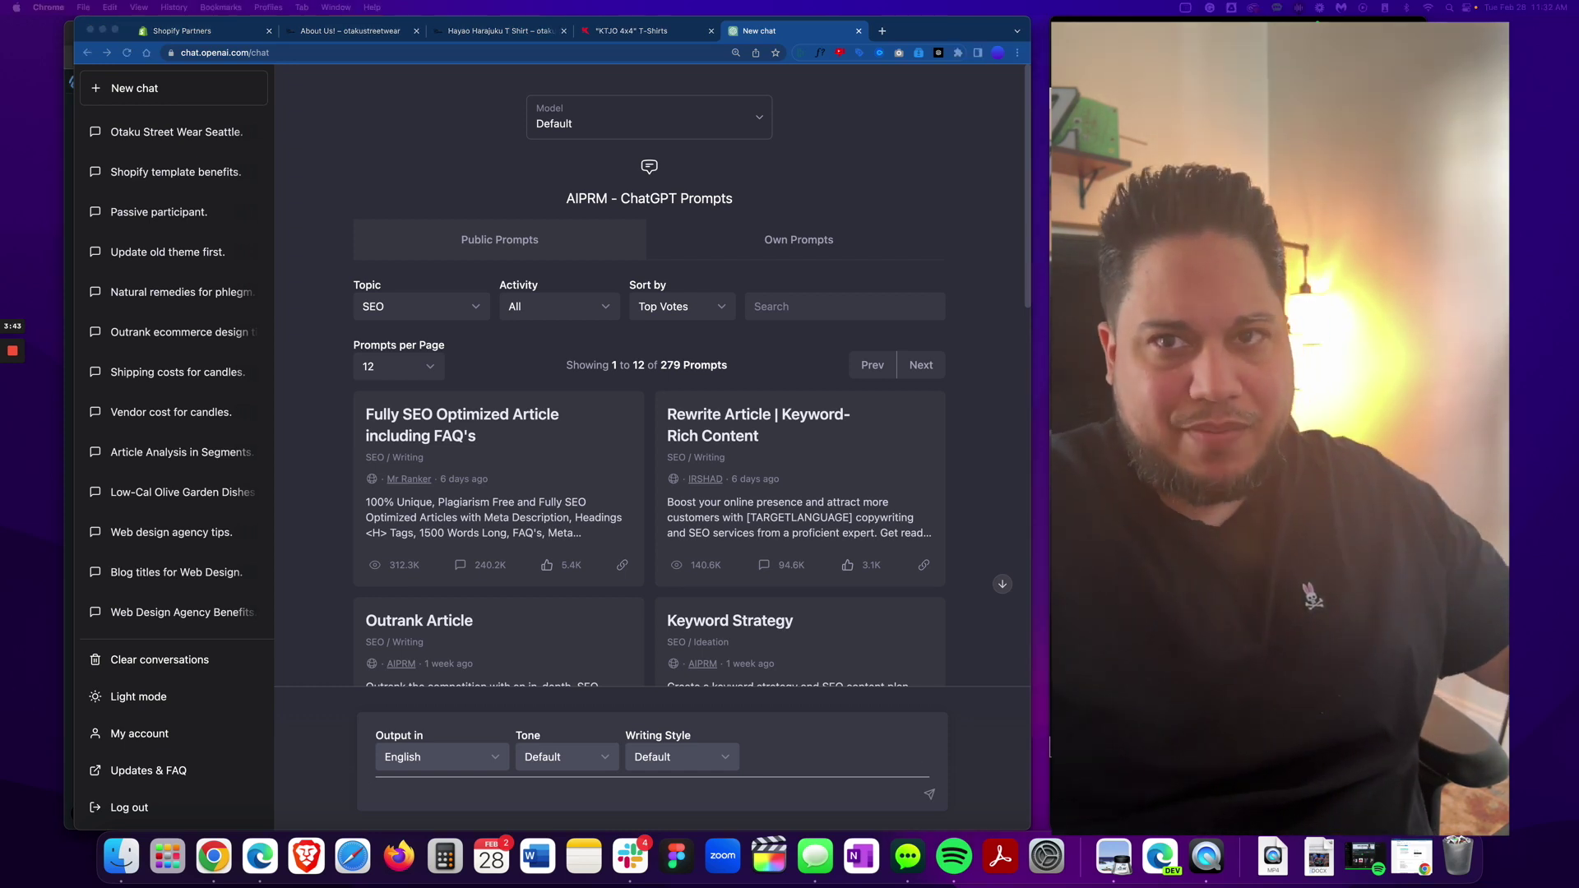
pyautogui.click(425, 798)
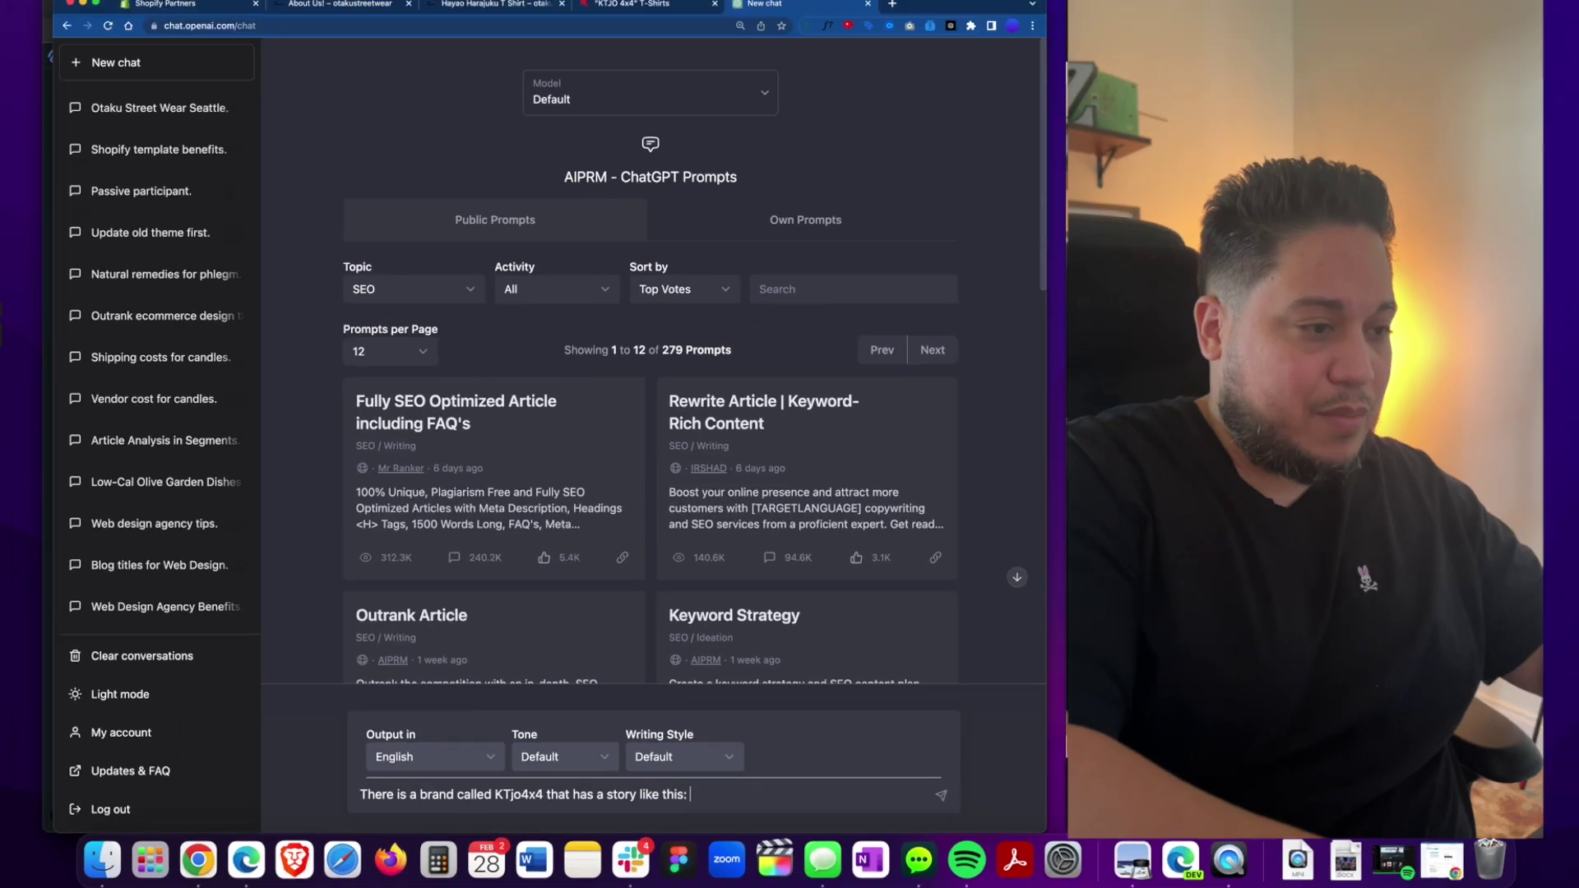
pyautogui.write('"')
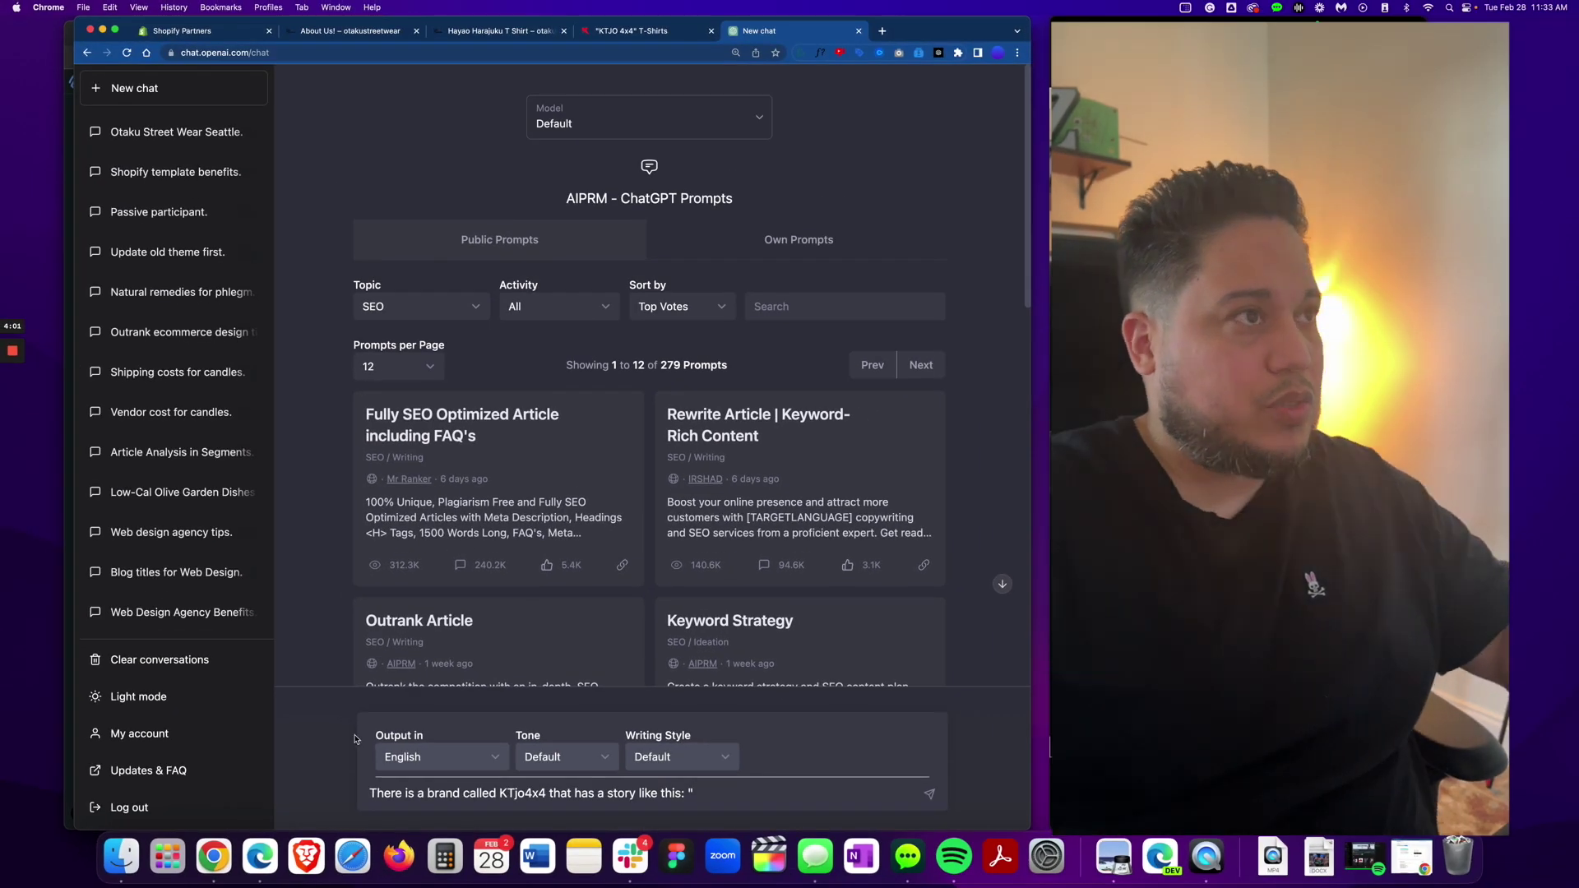
# Step: Copy the Our Story text, from its Tacoma tailgate lock heading through the last story paragraph, and paste it into the ChatGPT prompt
pyautogui.click(629, 33)
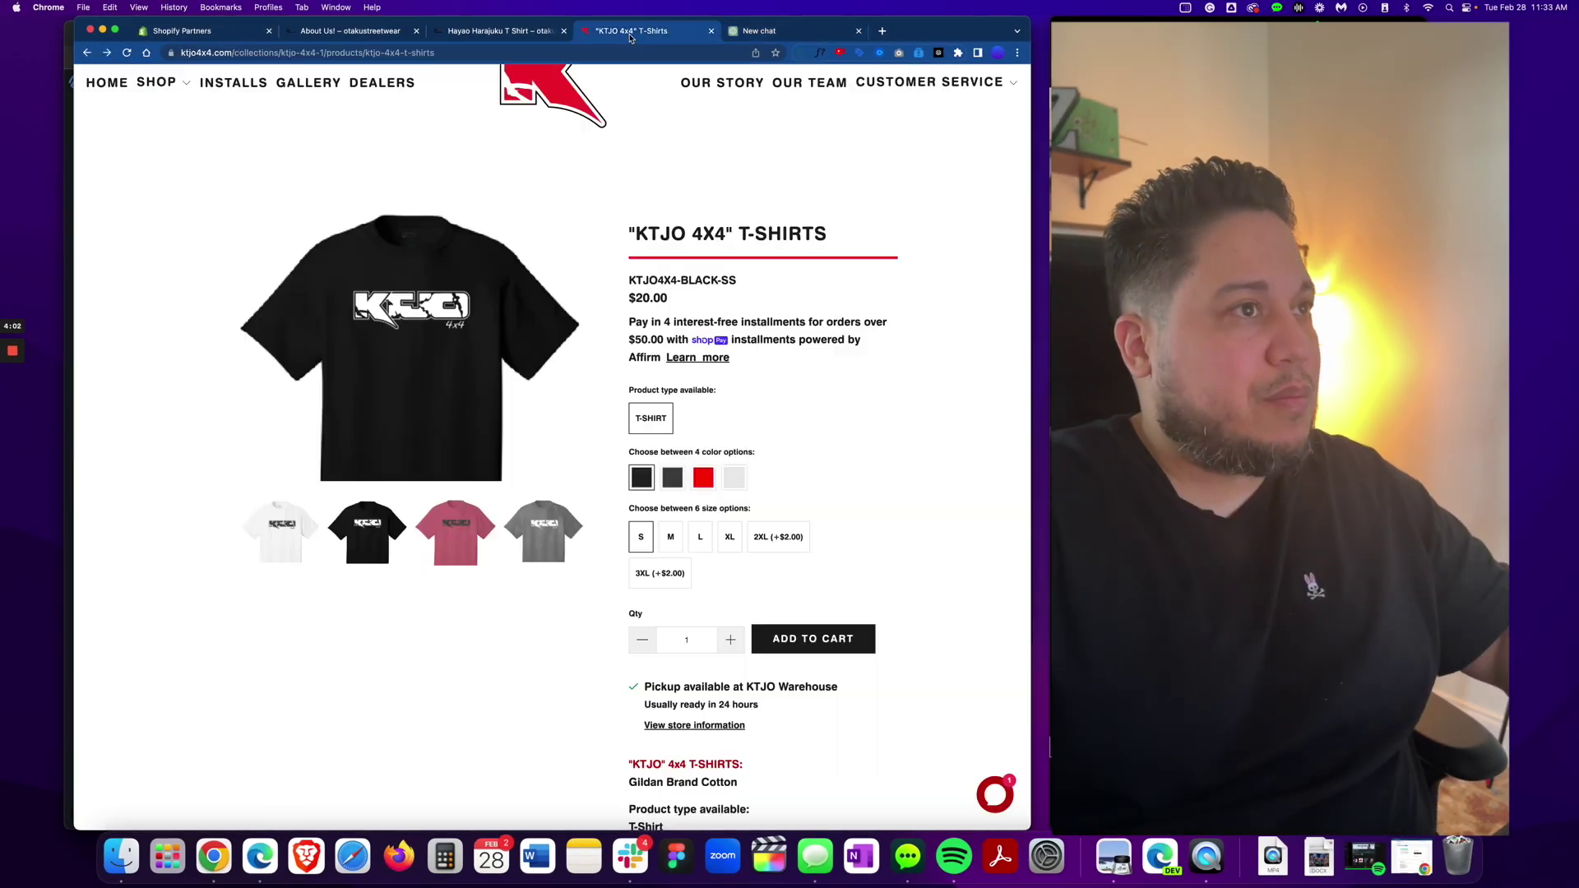
pyautogui.click(739, 83)
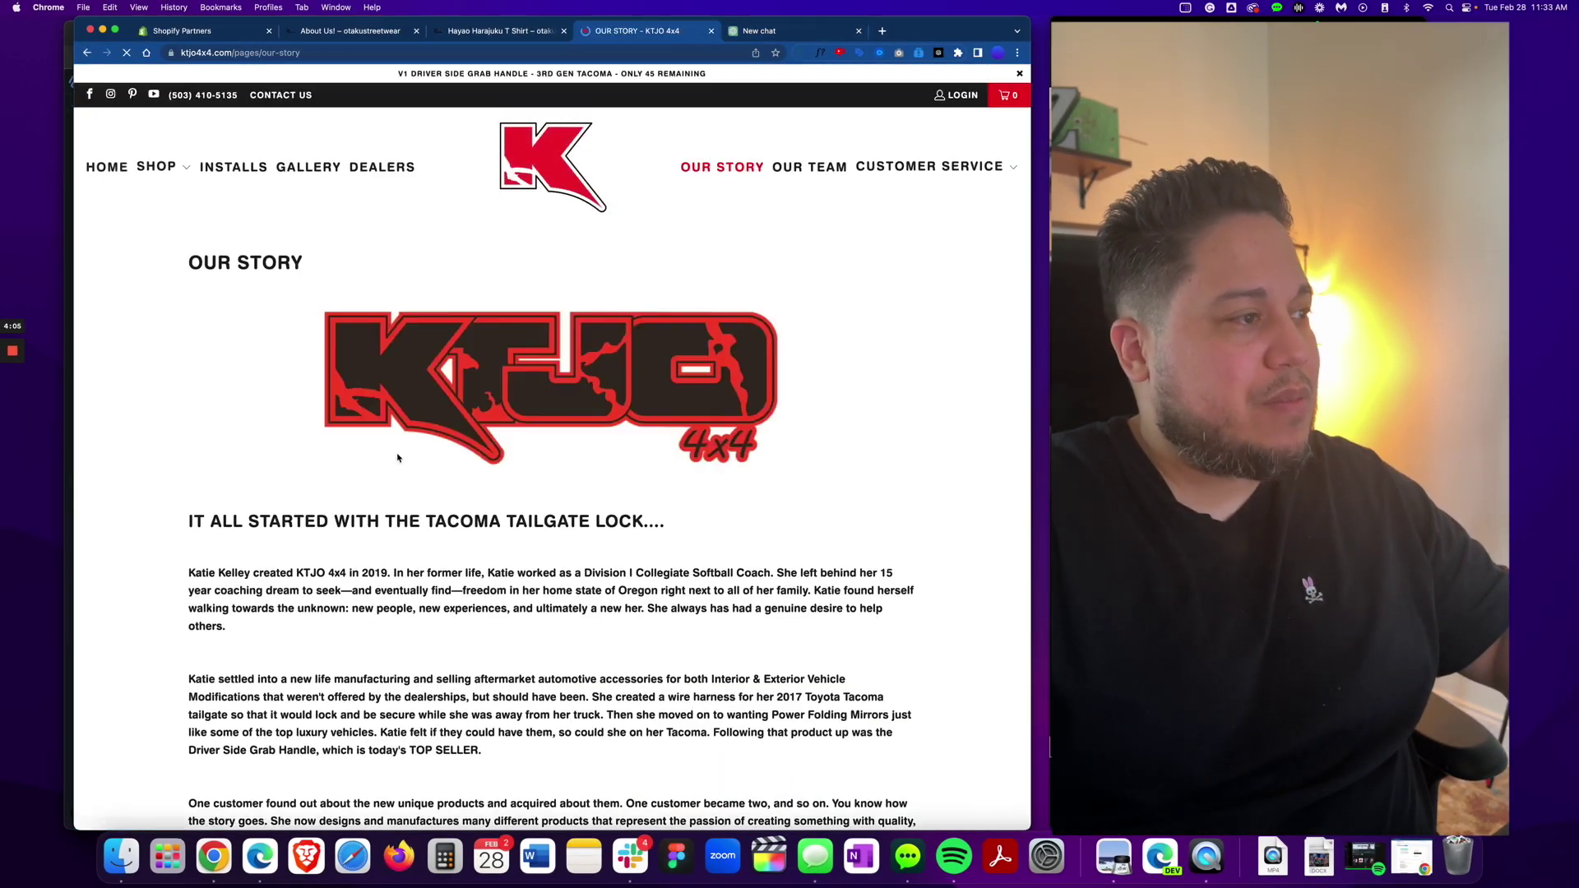
pyautogui.scroll(-3, 252, 589)
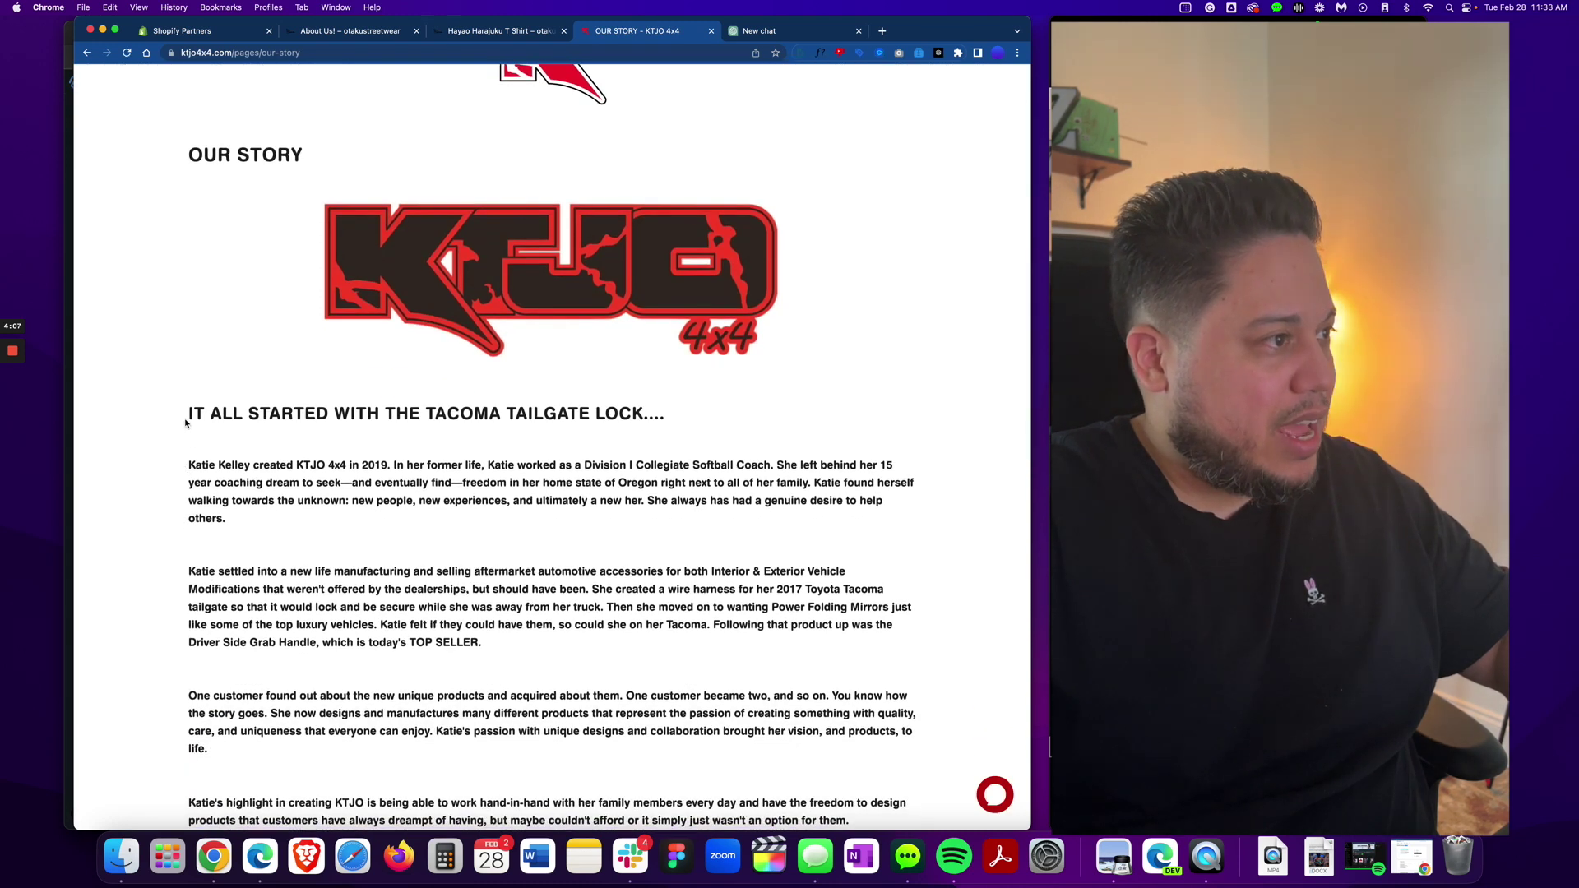
pyautogui.moveTo(188, 414); pyautogui.dragTo(726, 615)
pyautogui.scroll(-4, 338, 606)
pyautogui.rightClick(791, 596)
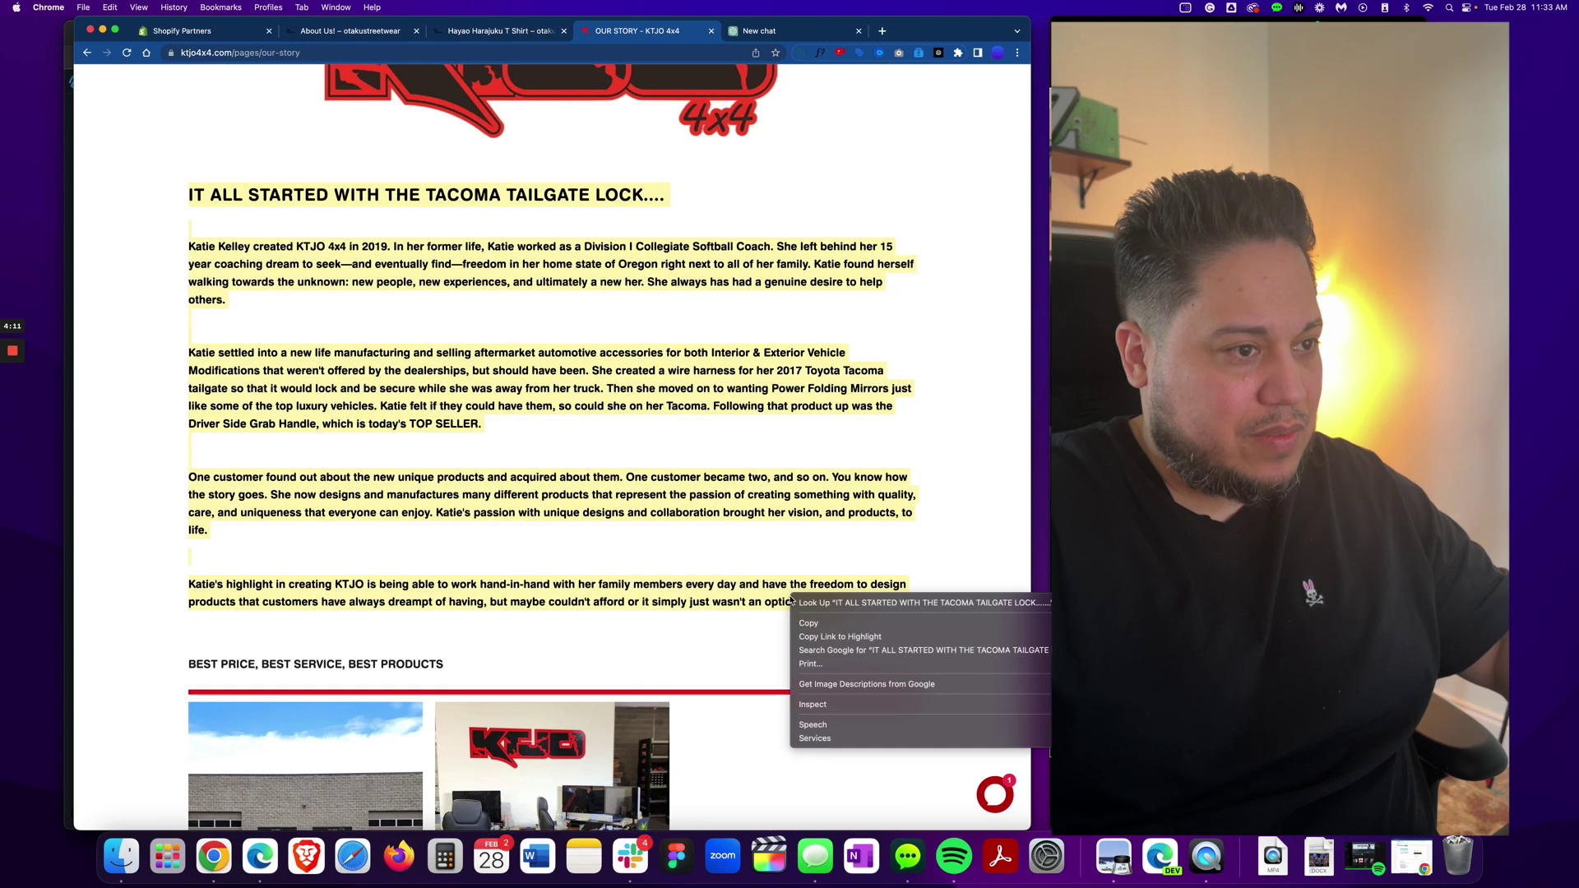
pyautogui.click(812, 623)
pyautogui.click(745, 32)
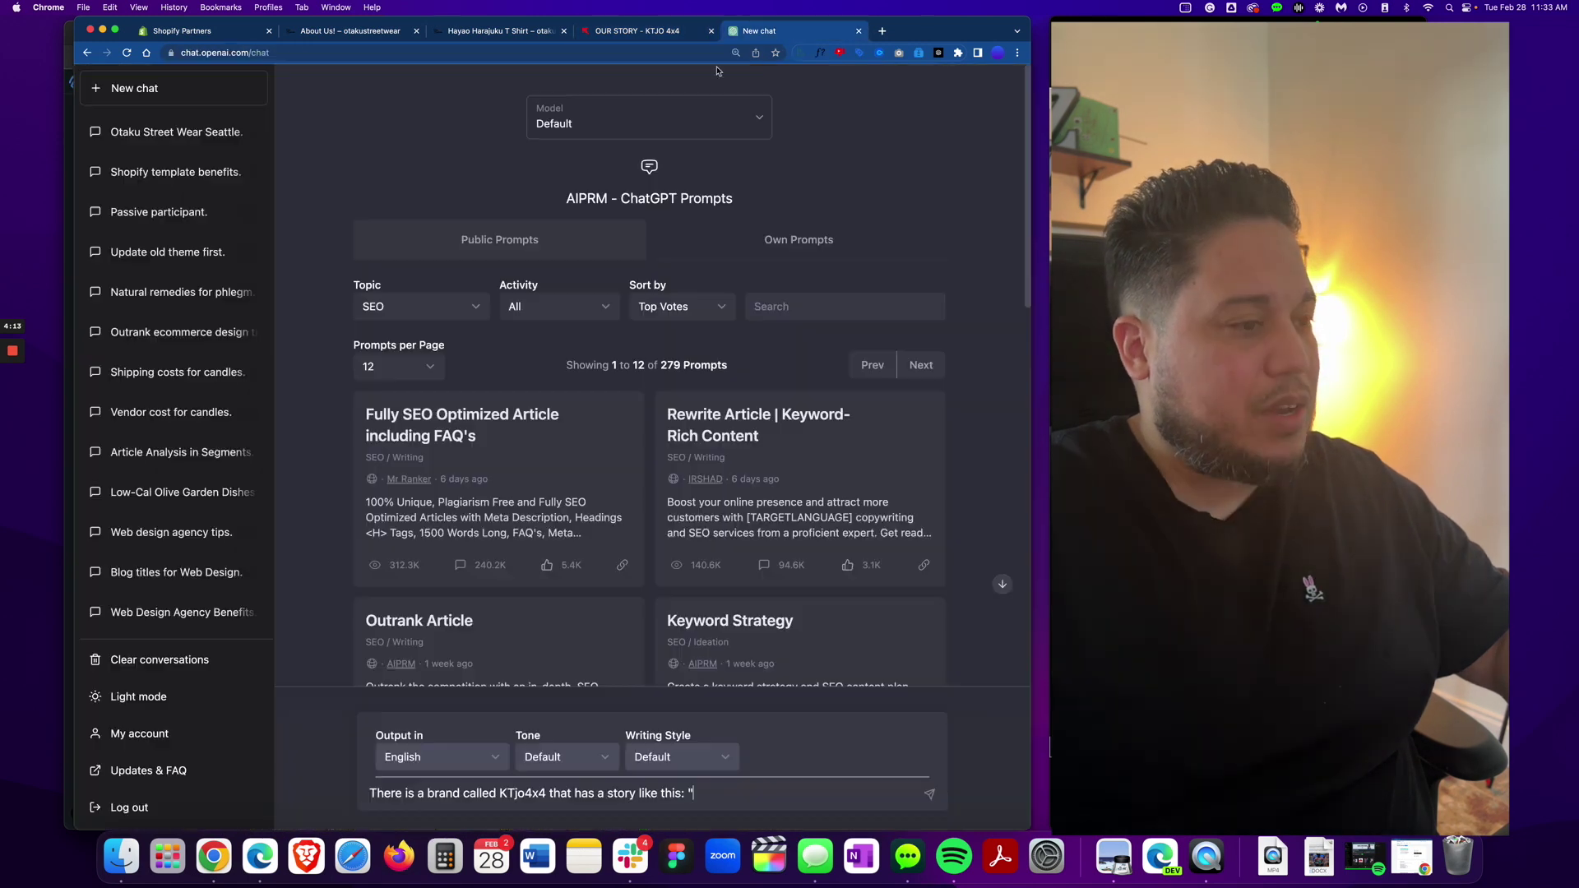
pyautogui.press('super+v')
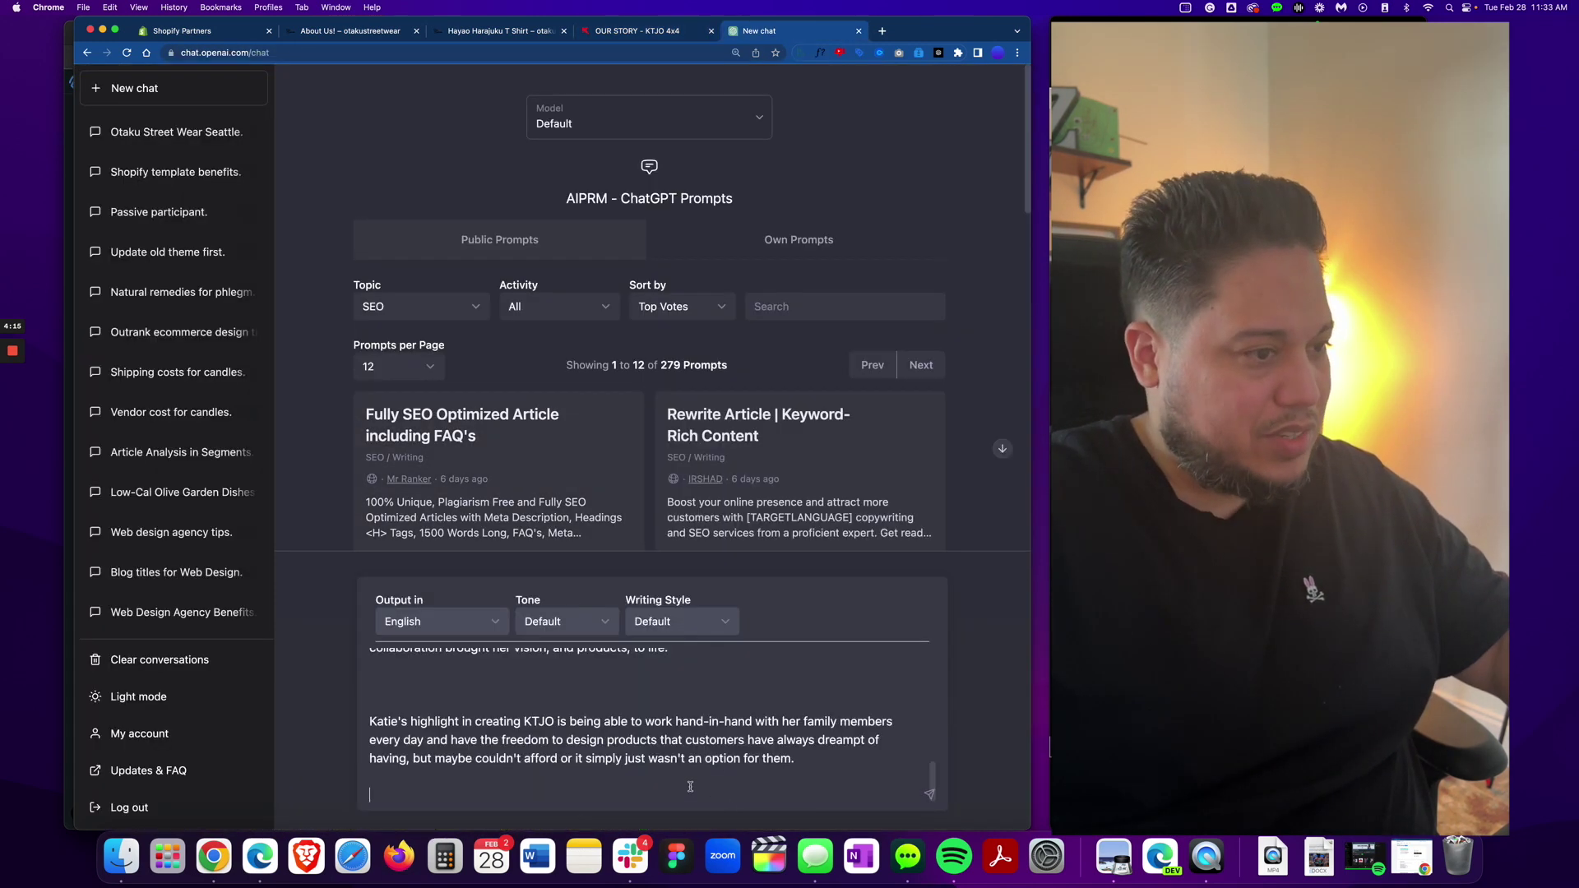
# Step: Remove the extra blank lines after and between the pasted story paragraphs in the prompt
pyautogui.press('BackSpace')
pyautogui.press('BackSpace')
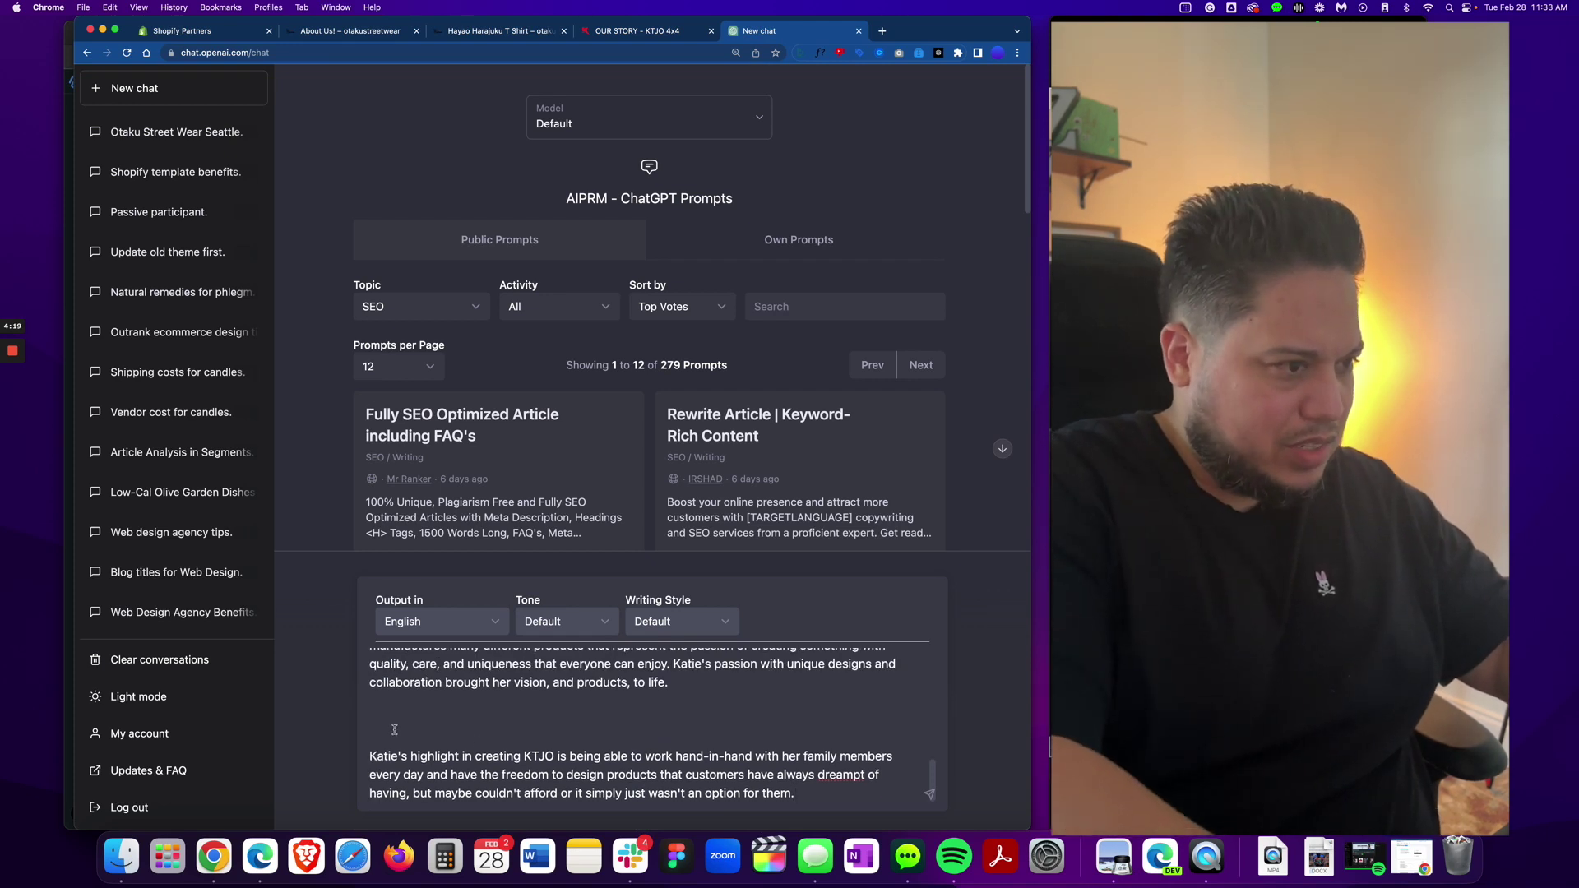
pyautogui.press('BackSpace')
pyautogui.press('BackSpace')
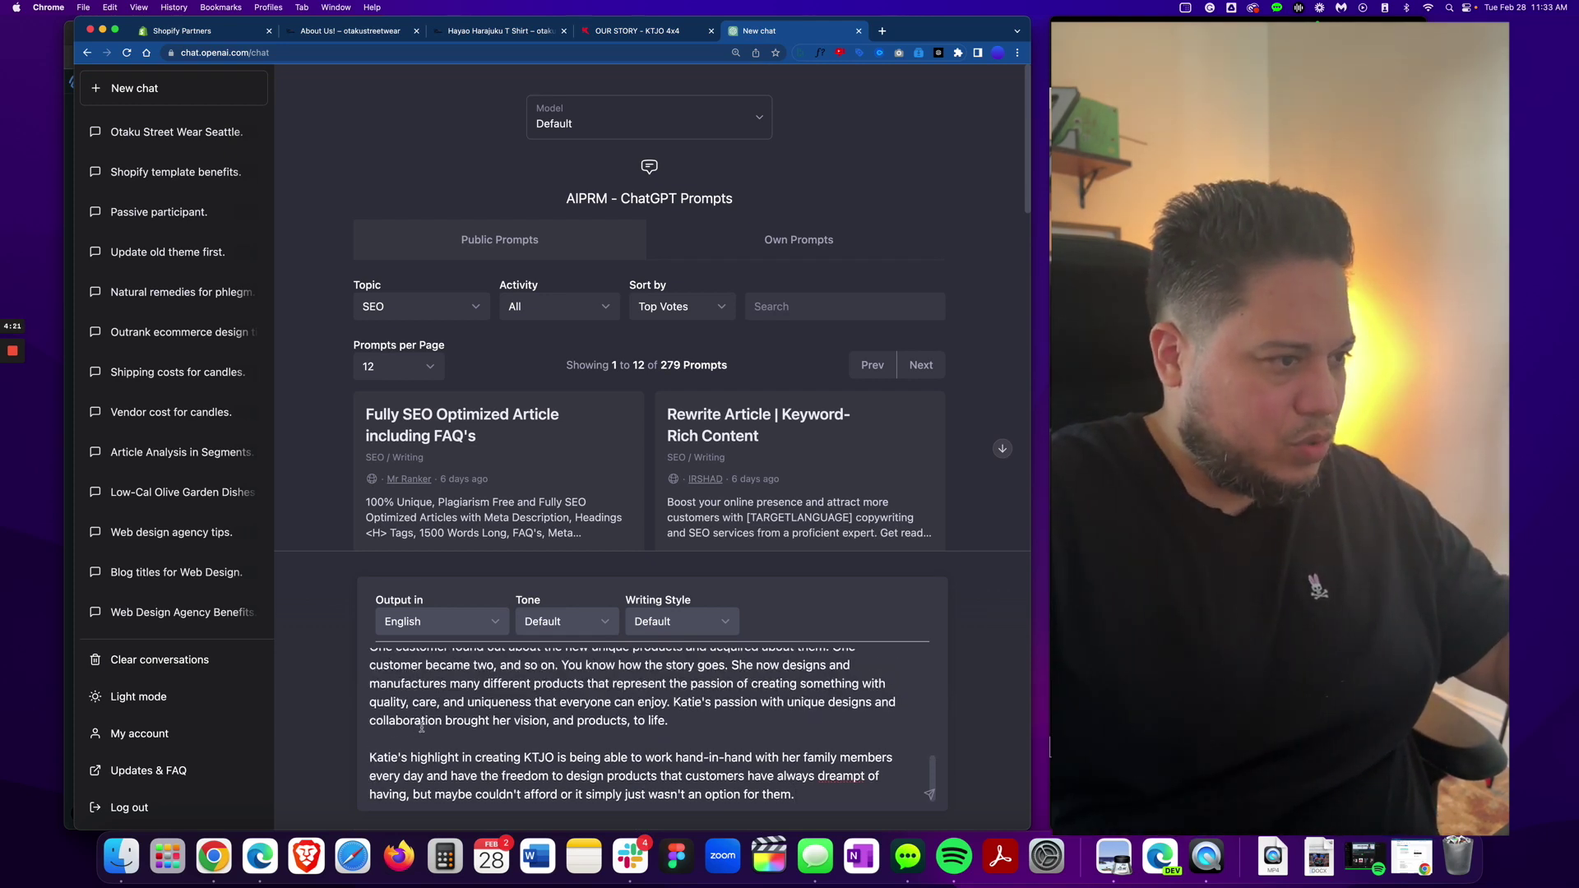
pyautogui.scroll(3, 399, 749)
pyautogui.click(399, 732)
pyautogui.press('BackSpace')
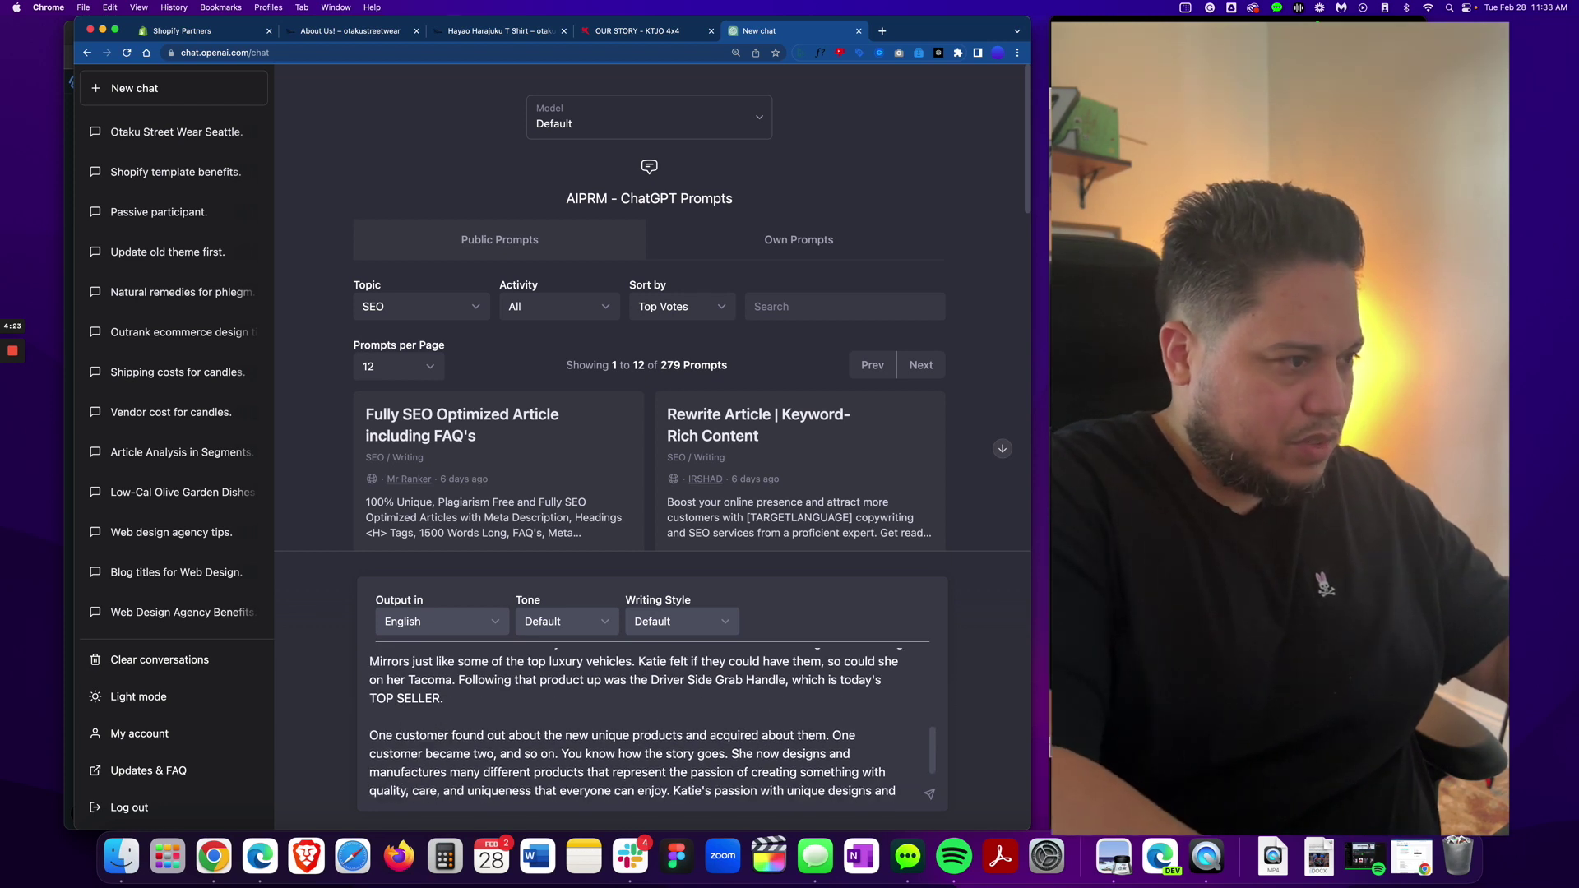
pyautogui.scroll(5, 407, 727)
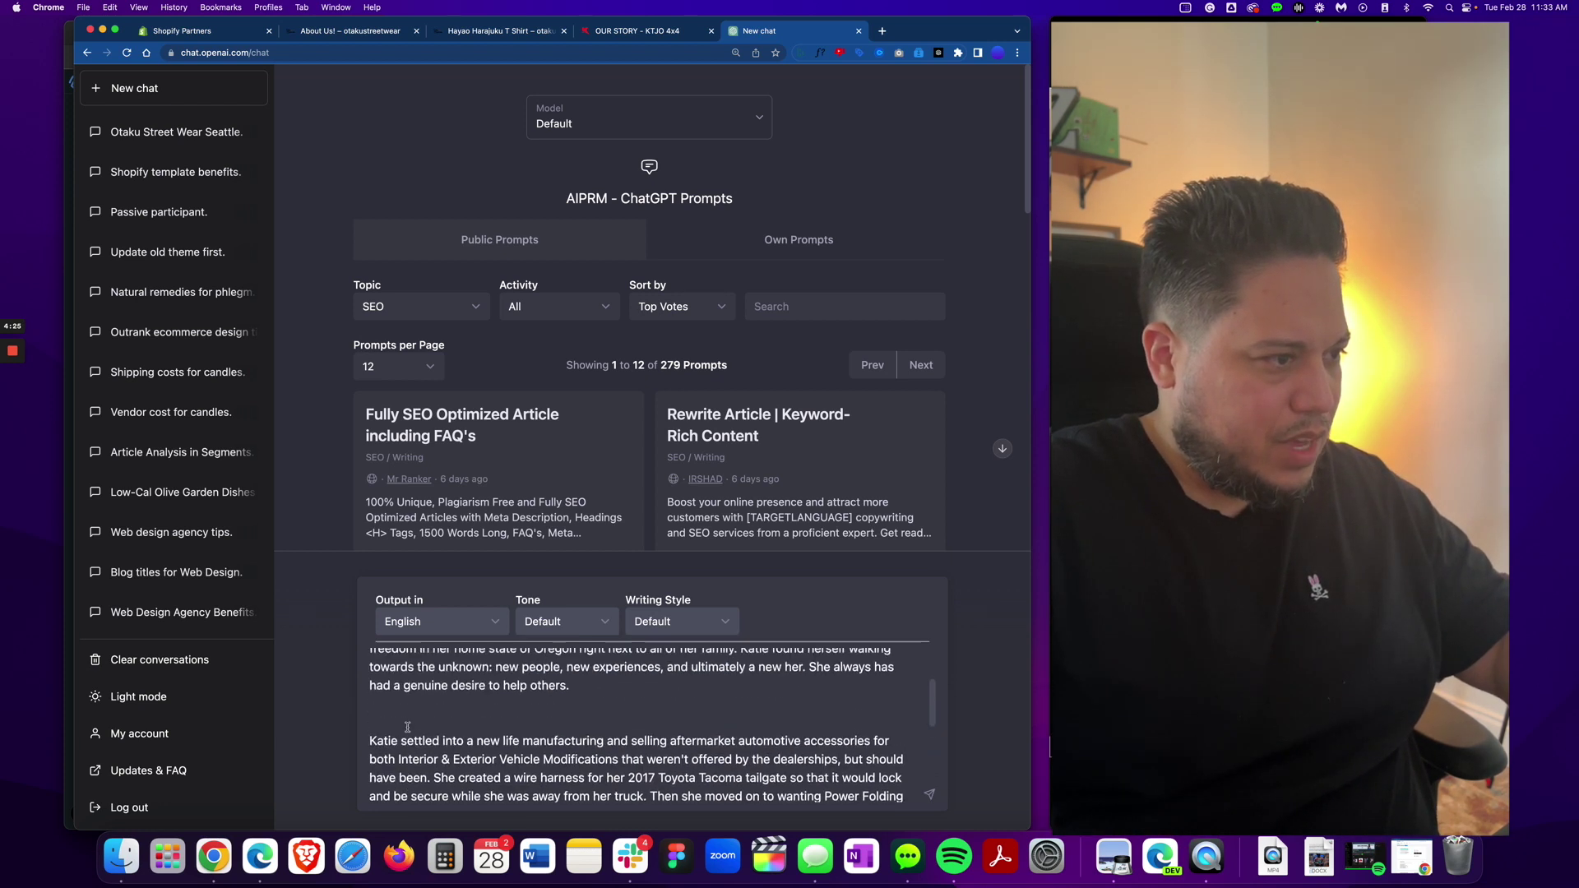
pyautogui.scroll(3, 398, 722)
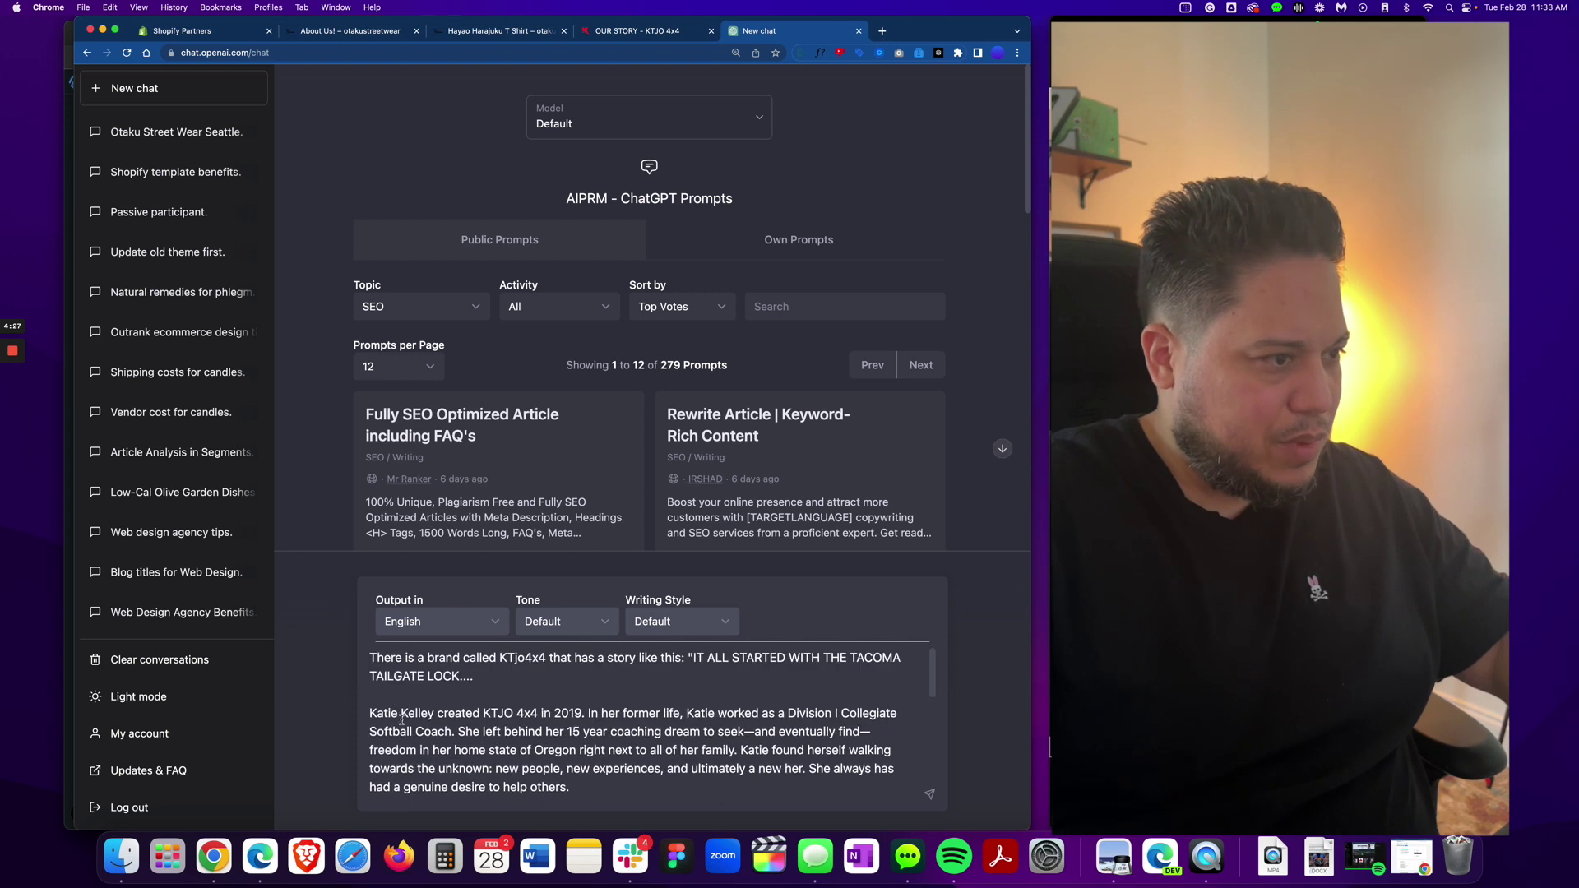
# Step: Close the story's quotation and add: This brand has a product called "KTJO 4X4" T-SHIRTS" with details saying : "
pyautogui.scroll(-5, 468, 749)
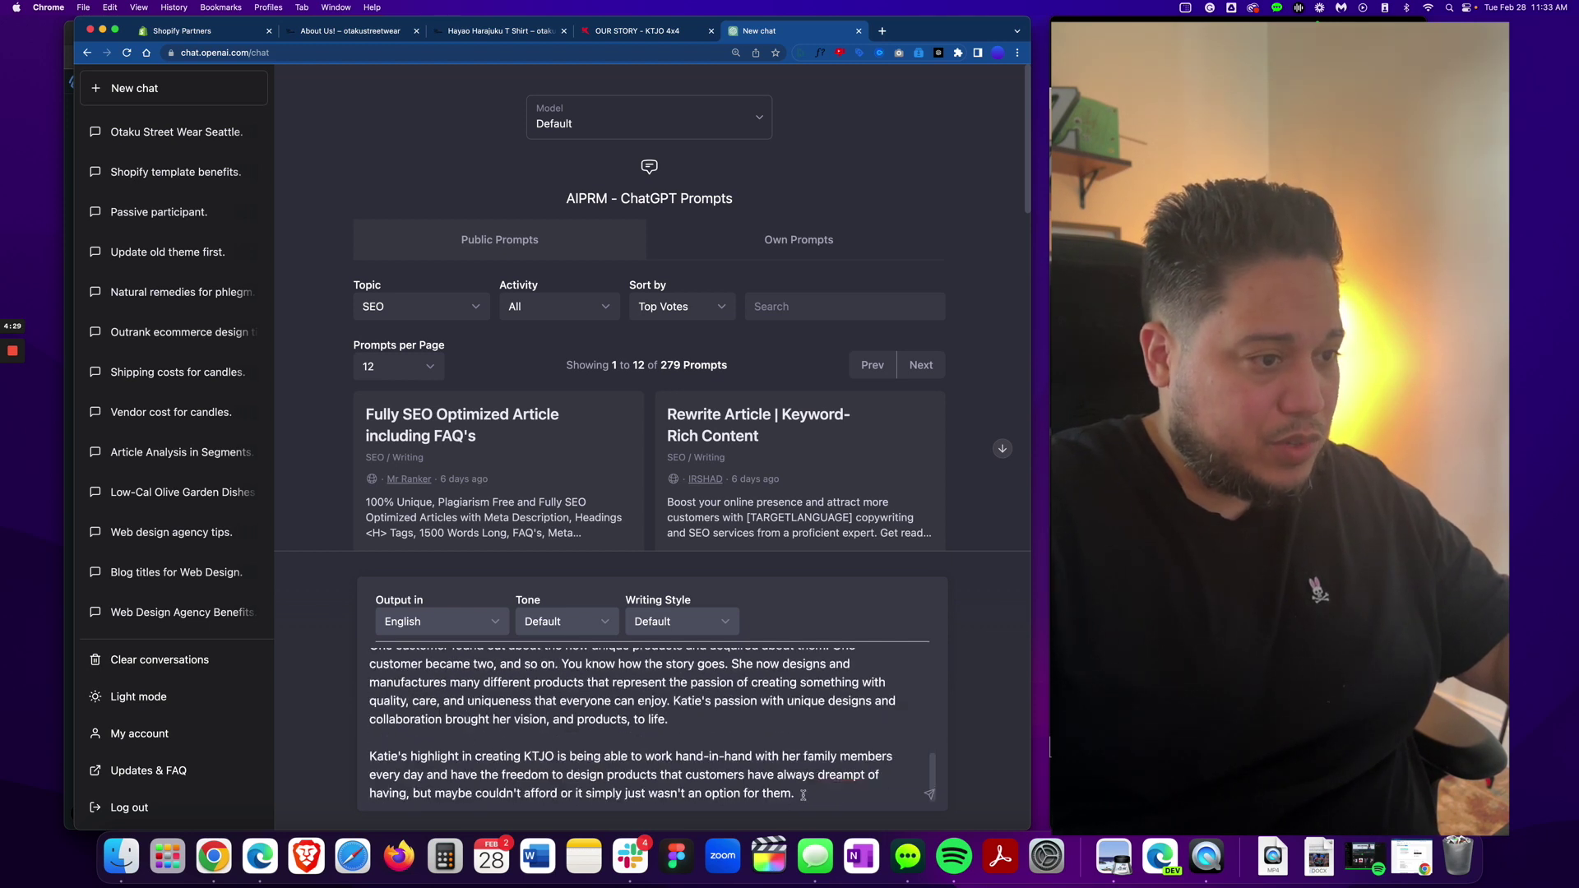
pyautogui.write('"')
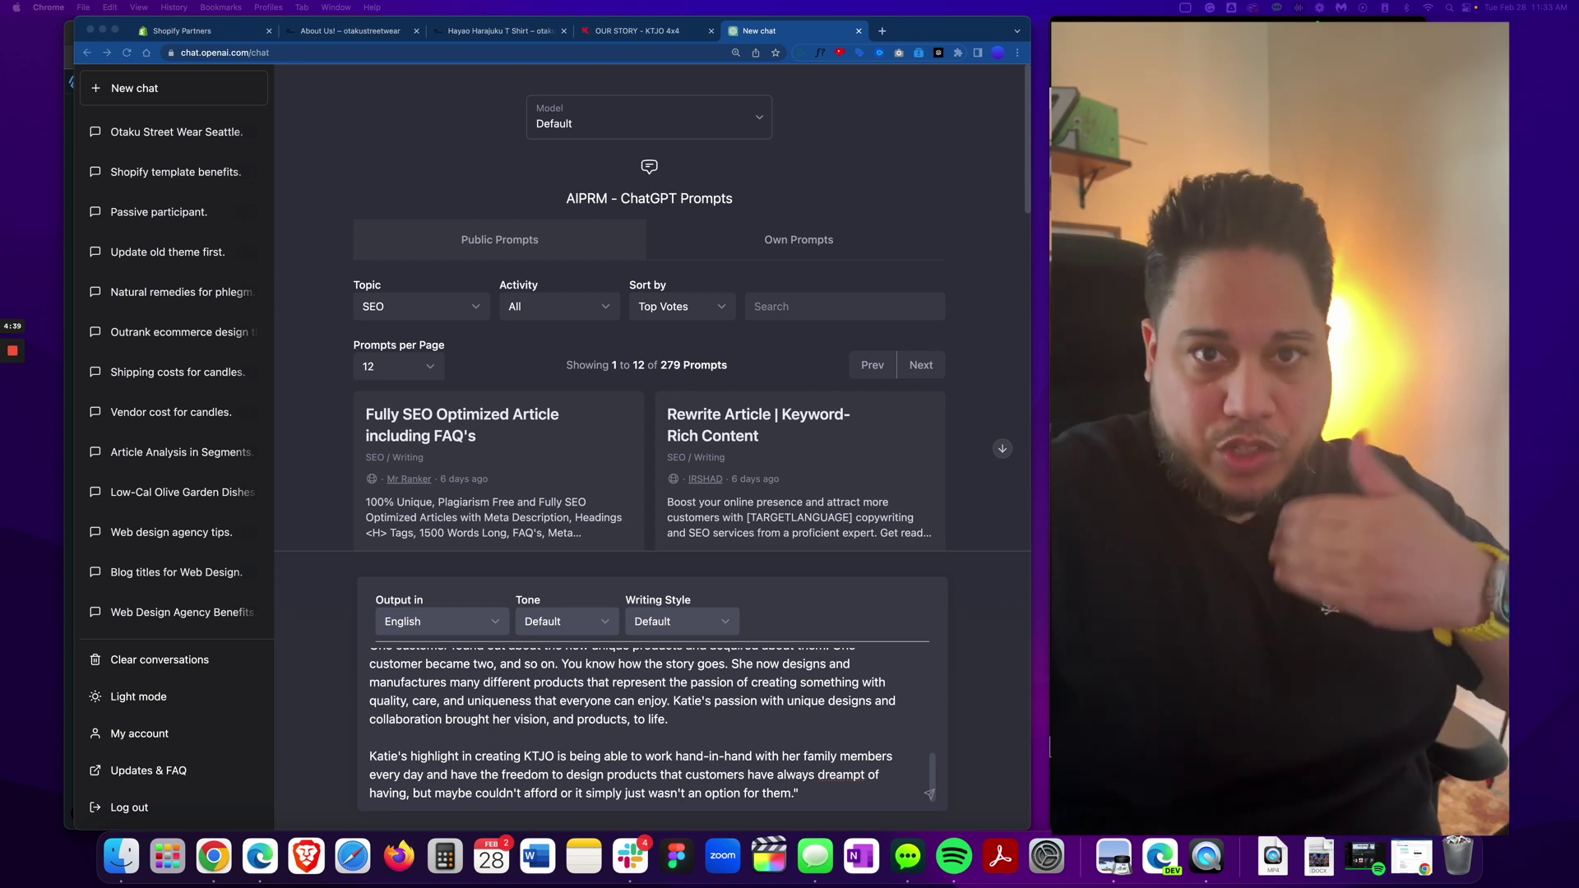
pyautogui.click(829, 794)
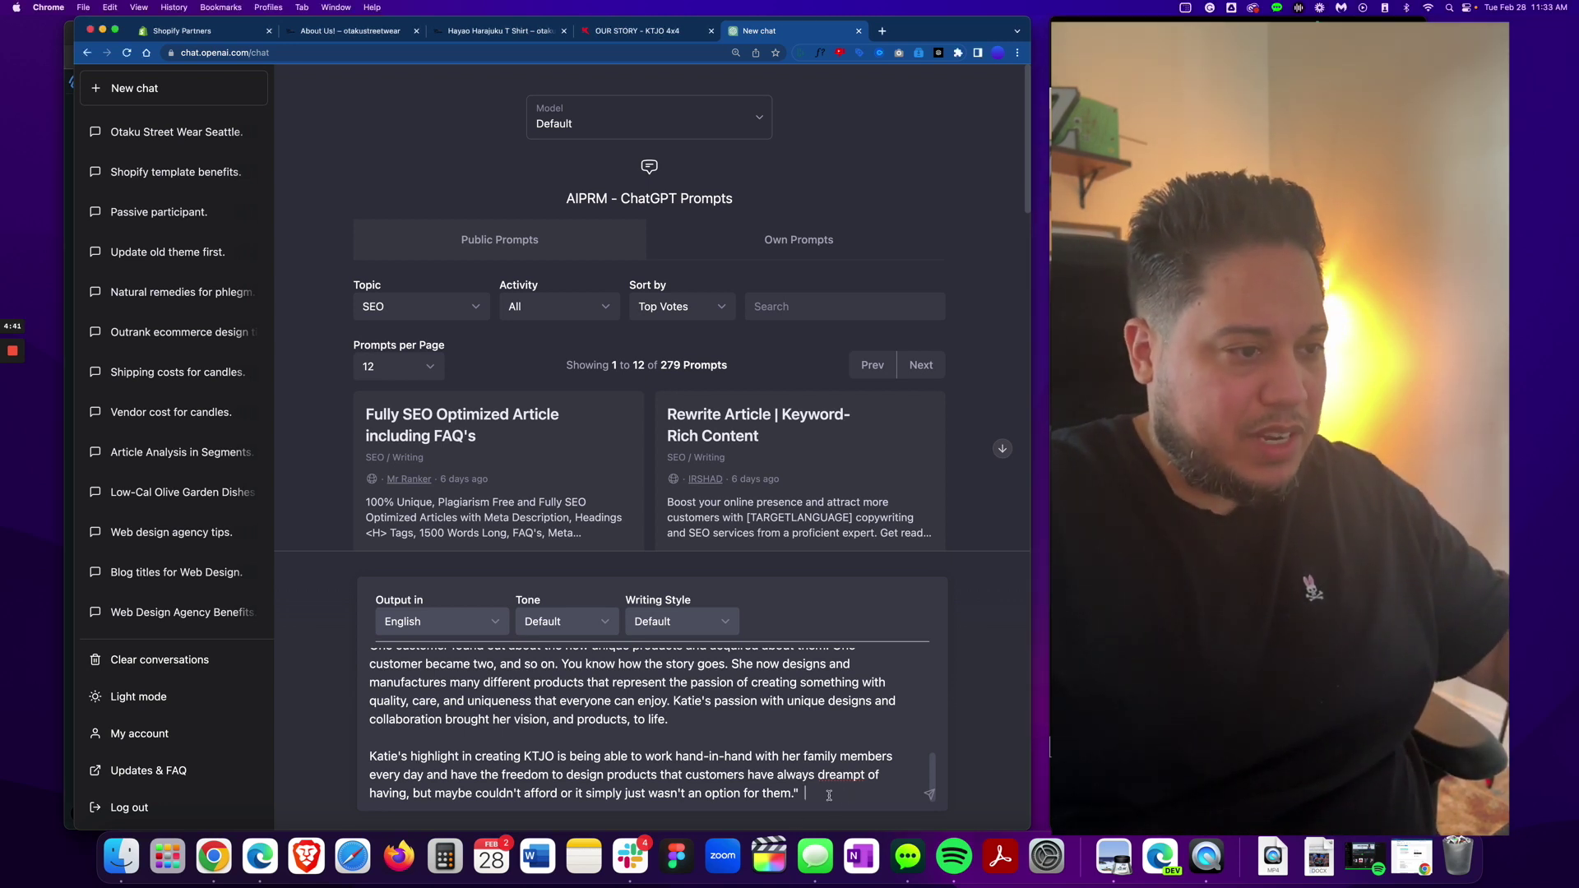
pyautogui.write('This brand has a product called "KTJO 4X4" T-SHIRTS" with details saying :')
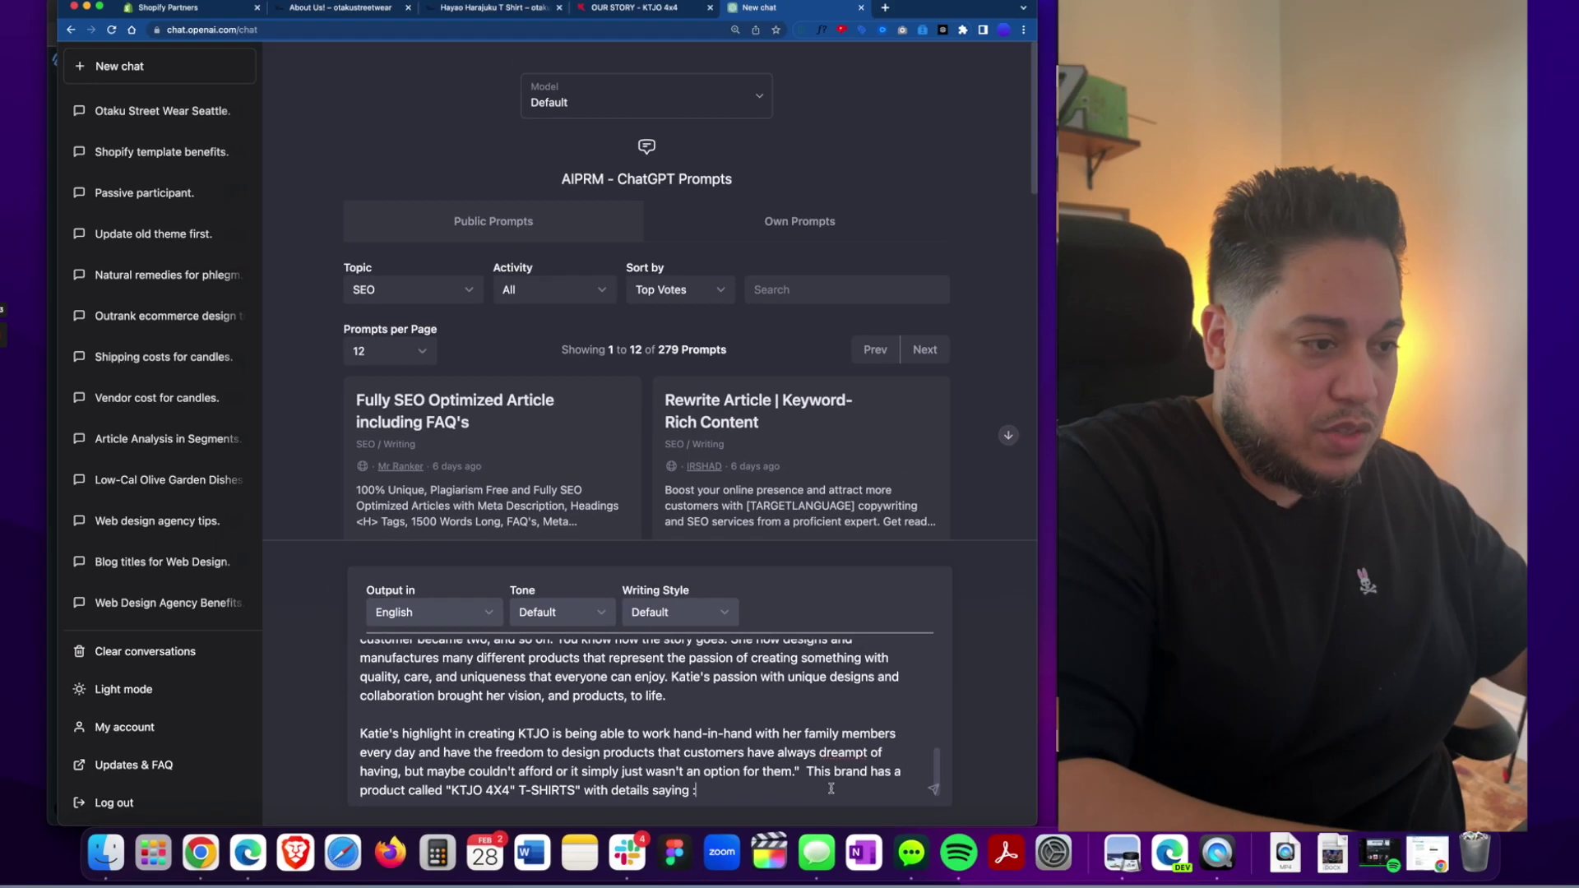
pyautogui.write('"')
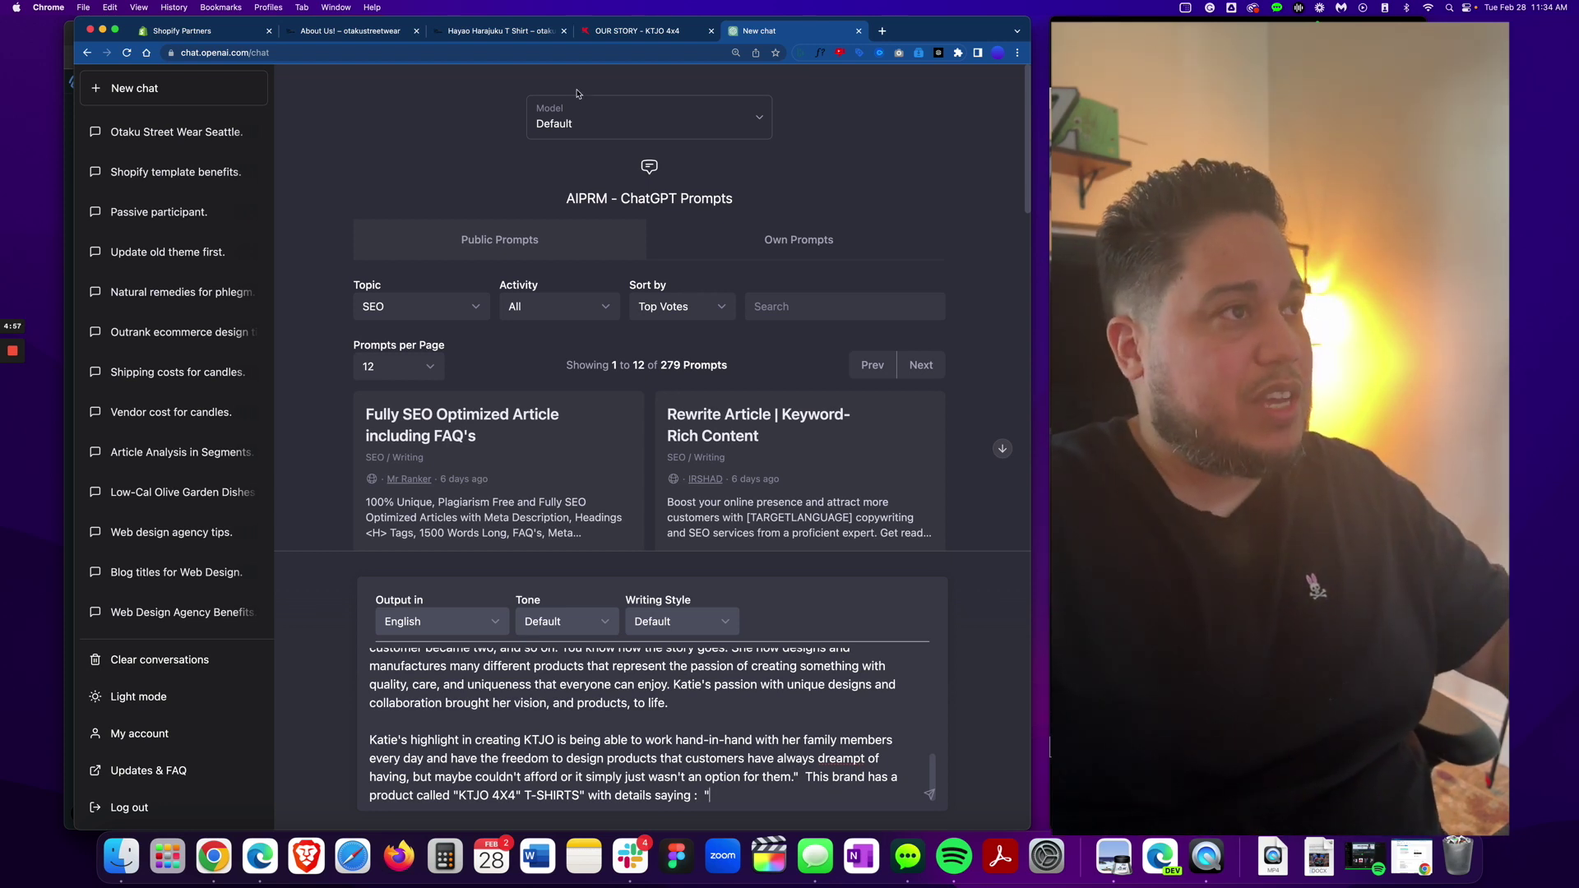
# Step: Copy the KTJO 4x4 T-shirt details, from Gildan Brand Cotton through the Adult 3XL size, paste them into the ChatGPT prompt and close the quotation
pyautogui.click(620, 36)
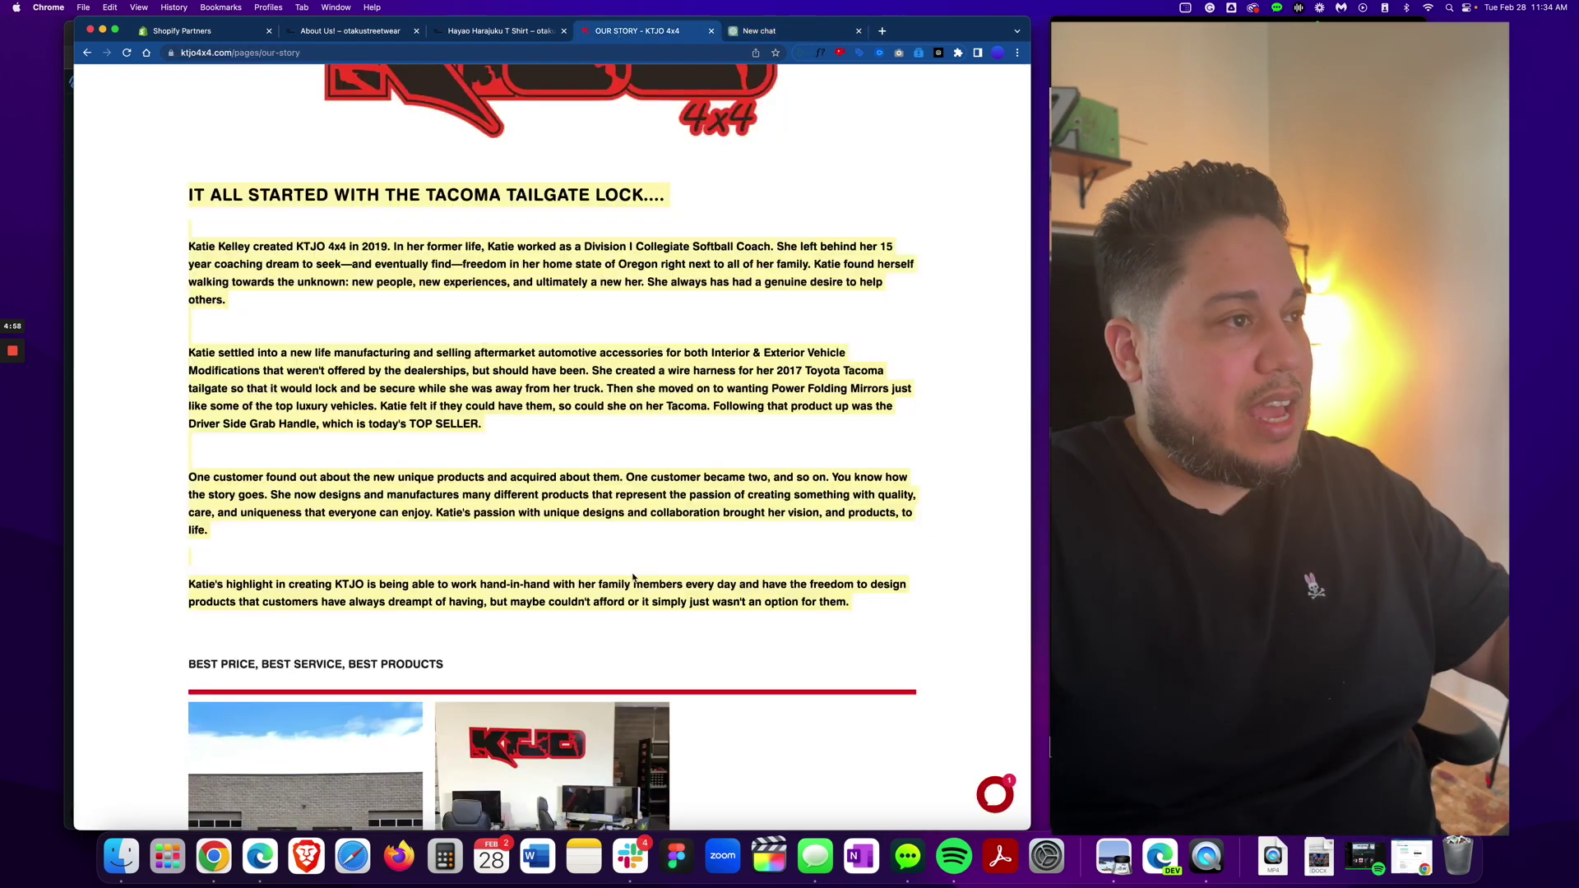
pyautogui.click(88, 53)
pyautogui.scroll(-8, 628, 398)
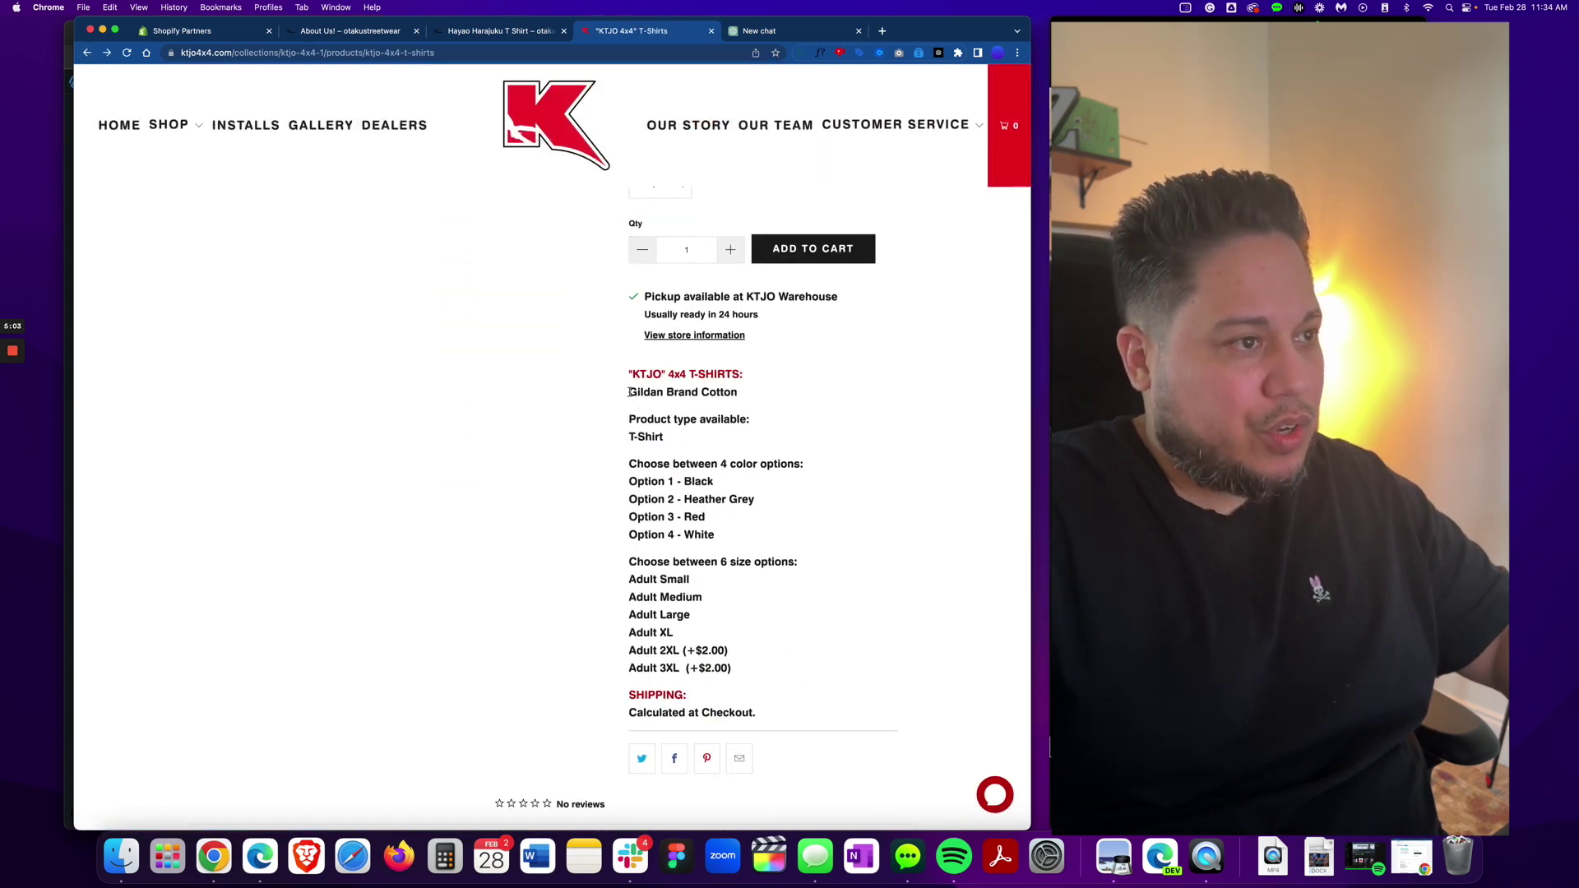
pyautogui.moveTo(629, 392); pyautogui.dragTo(739, 601)
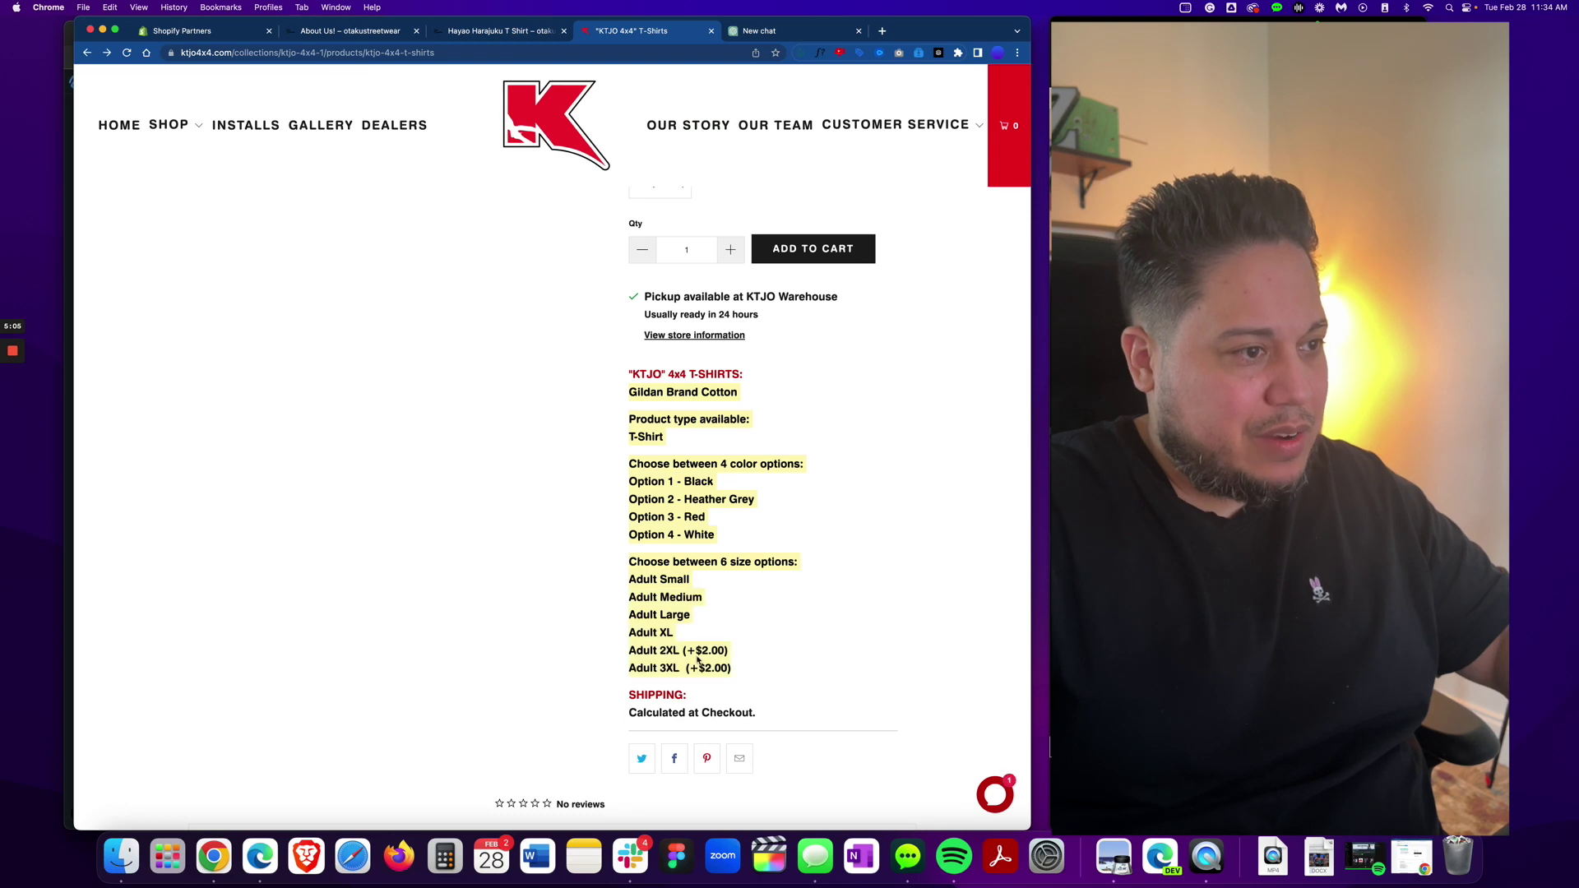
pyautogui.rightClick(667, 613)
pyautogui.click(703, 639)
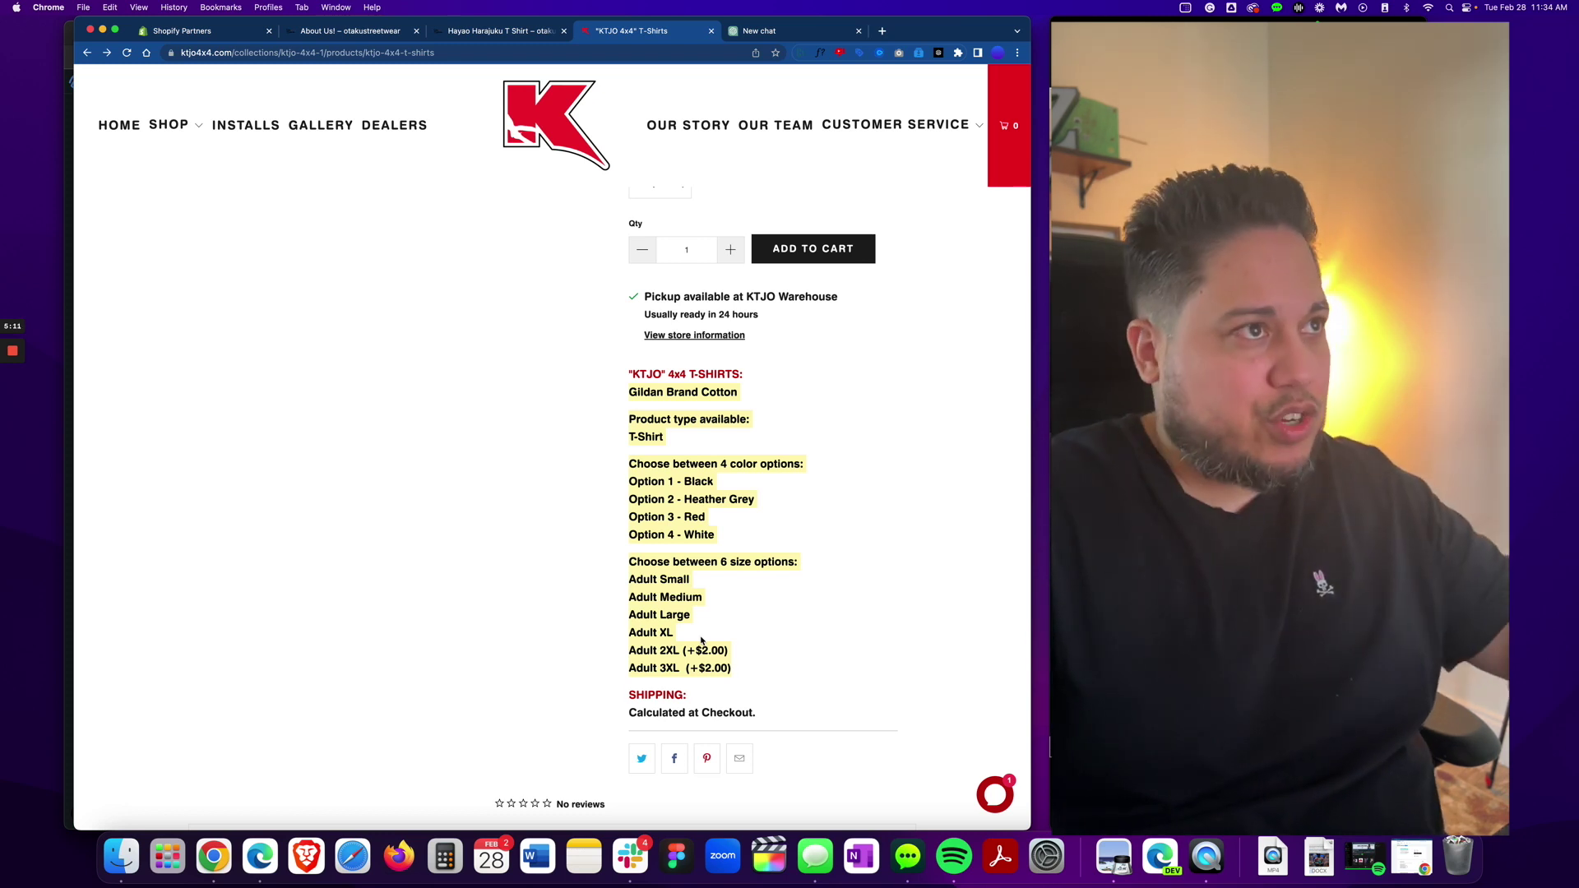
pyautogui.click(754, 33)
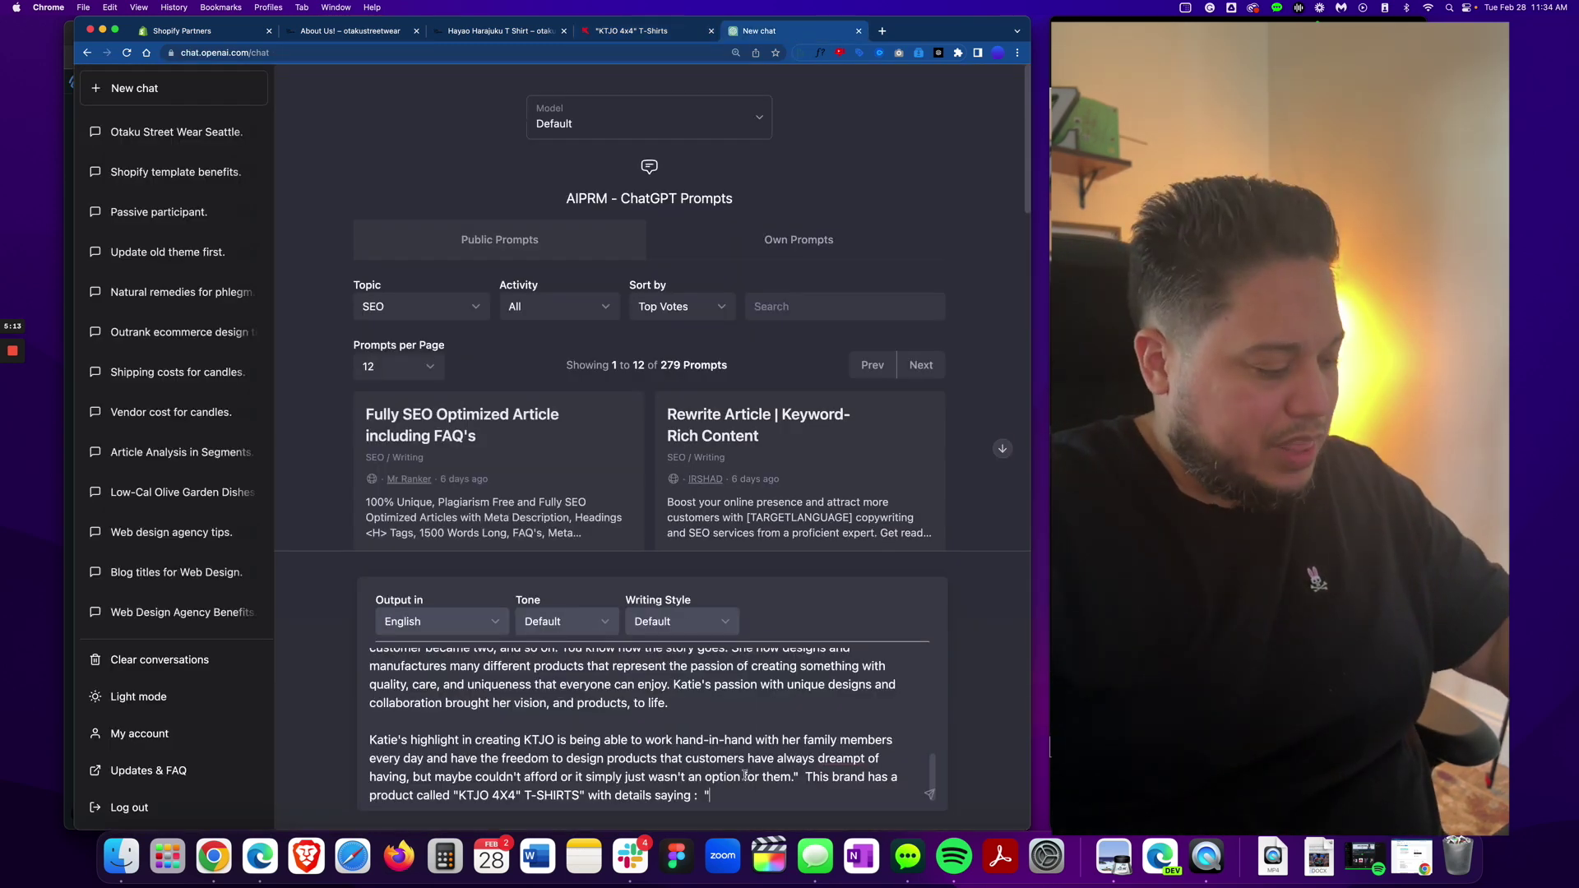
pyautogui.press('super+v')
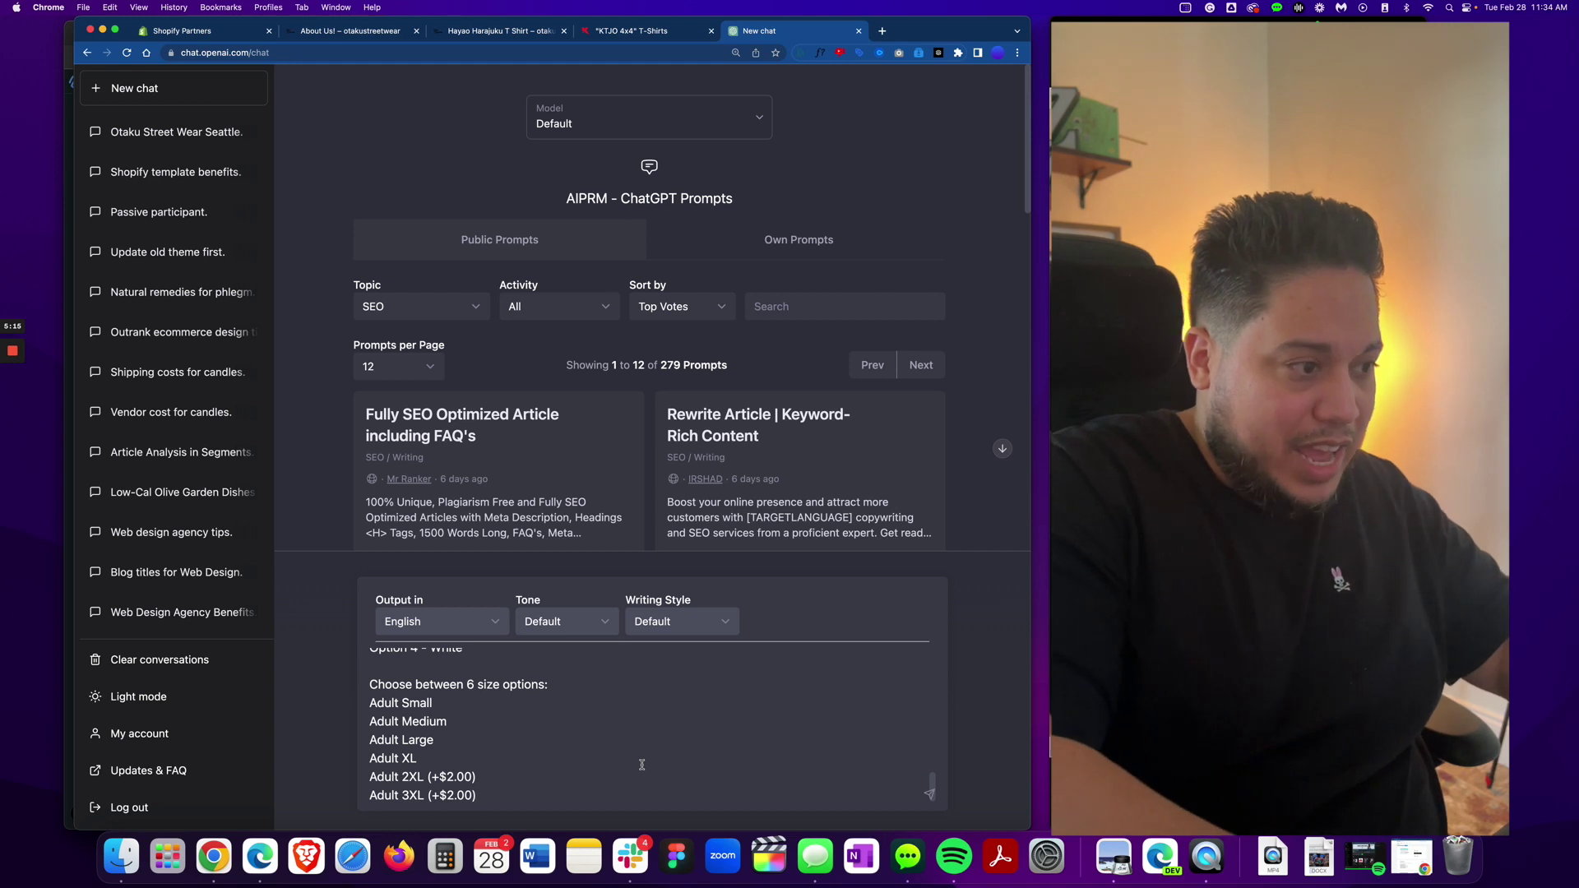
pyautogui.write('.')
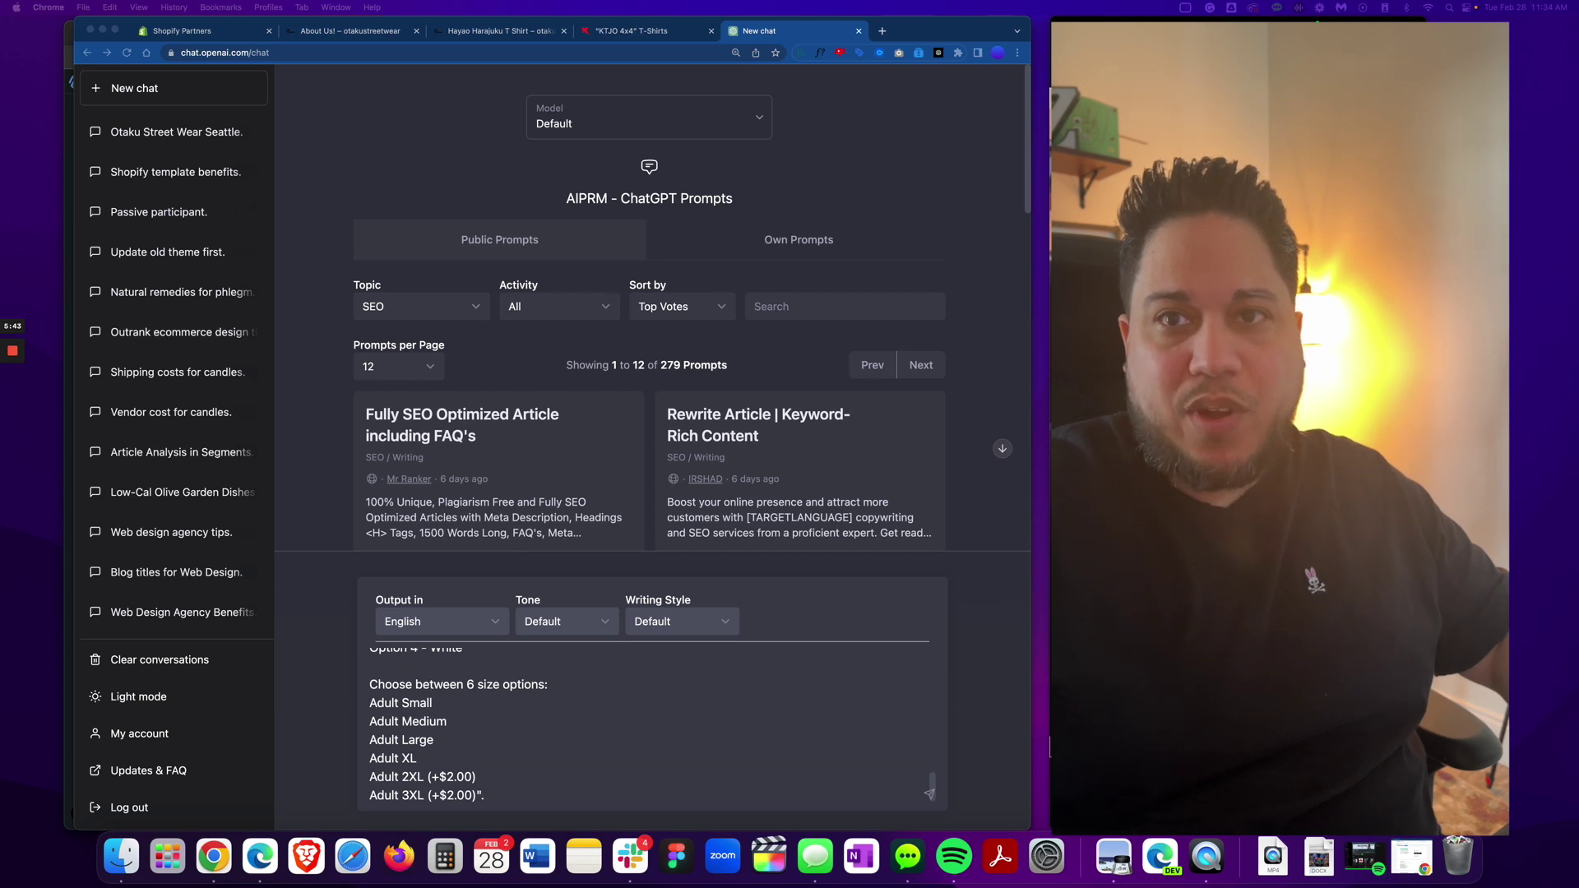
# Step: Add "Create a Product description that resonates great with the buying customer." to the end of the prompt and submit it
pyautogui.click(506, 793)
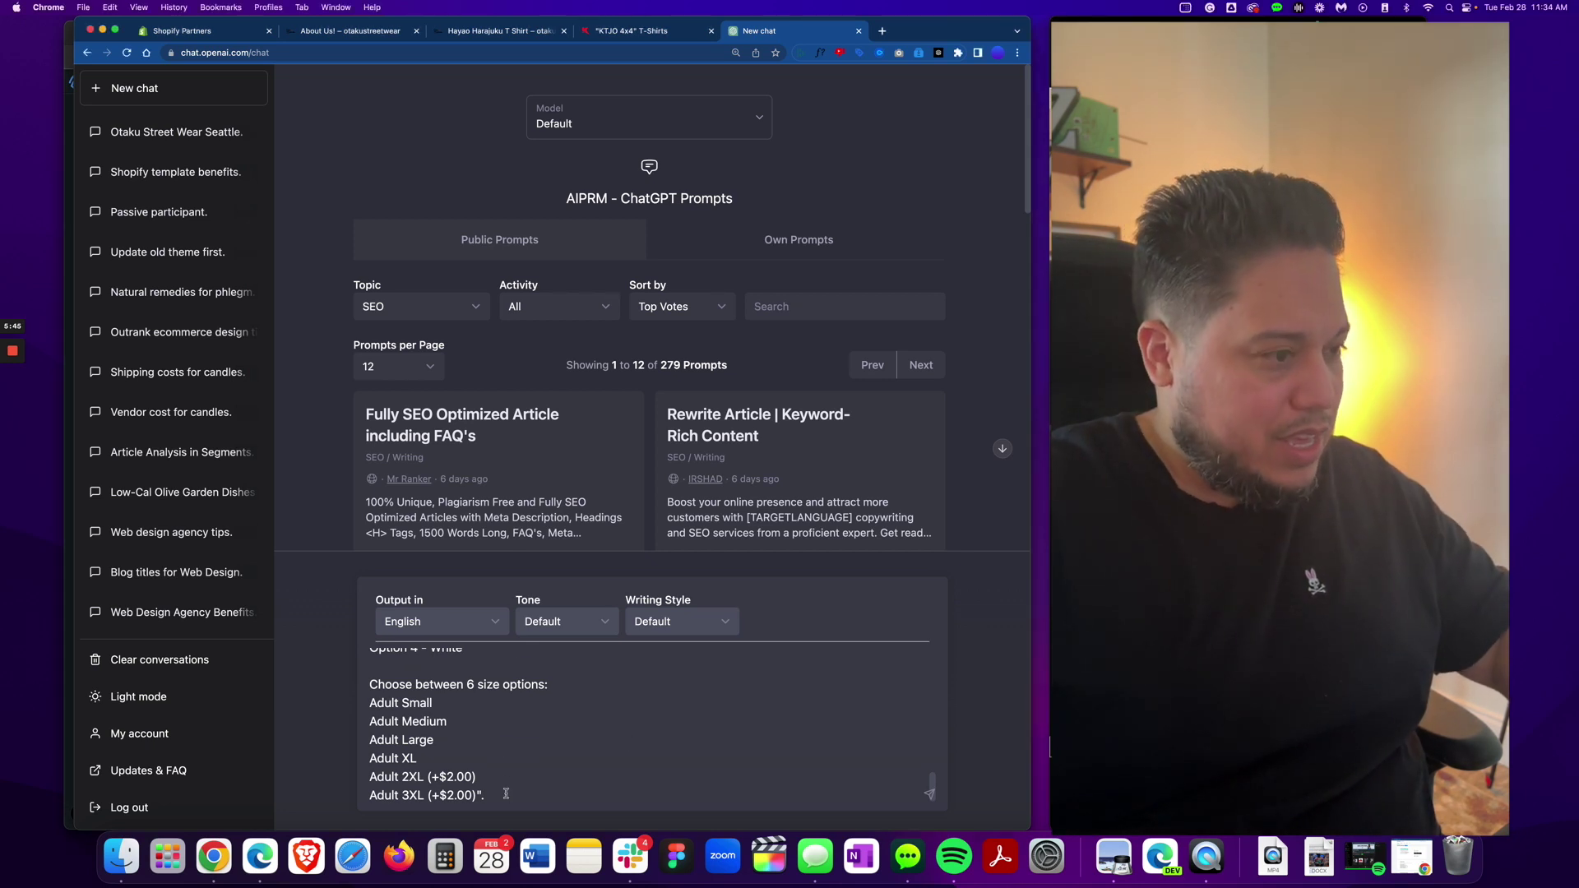
pyautogui.press('super+v')
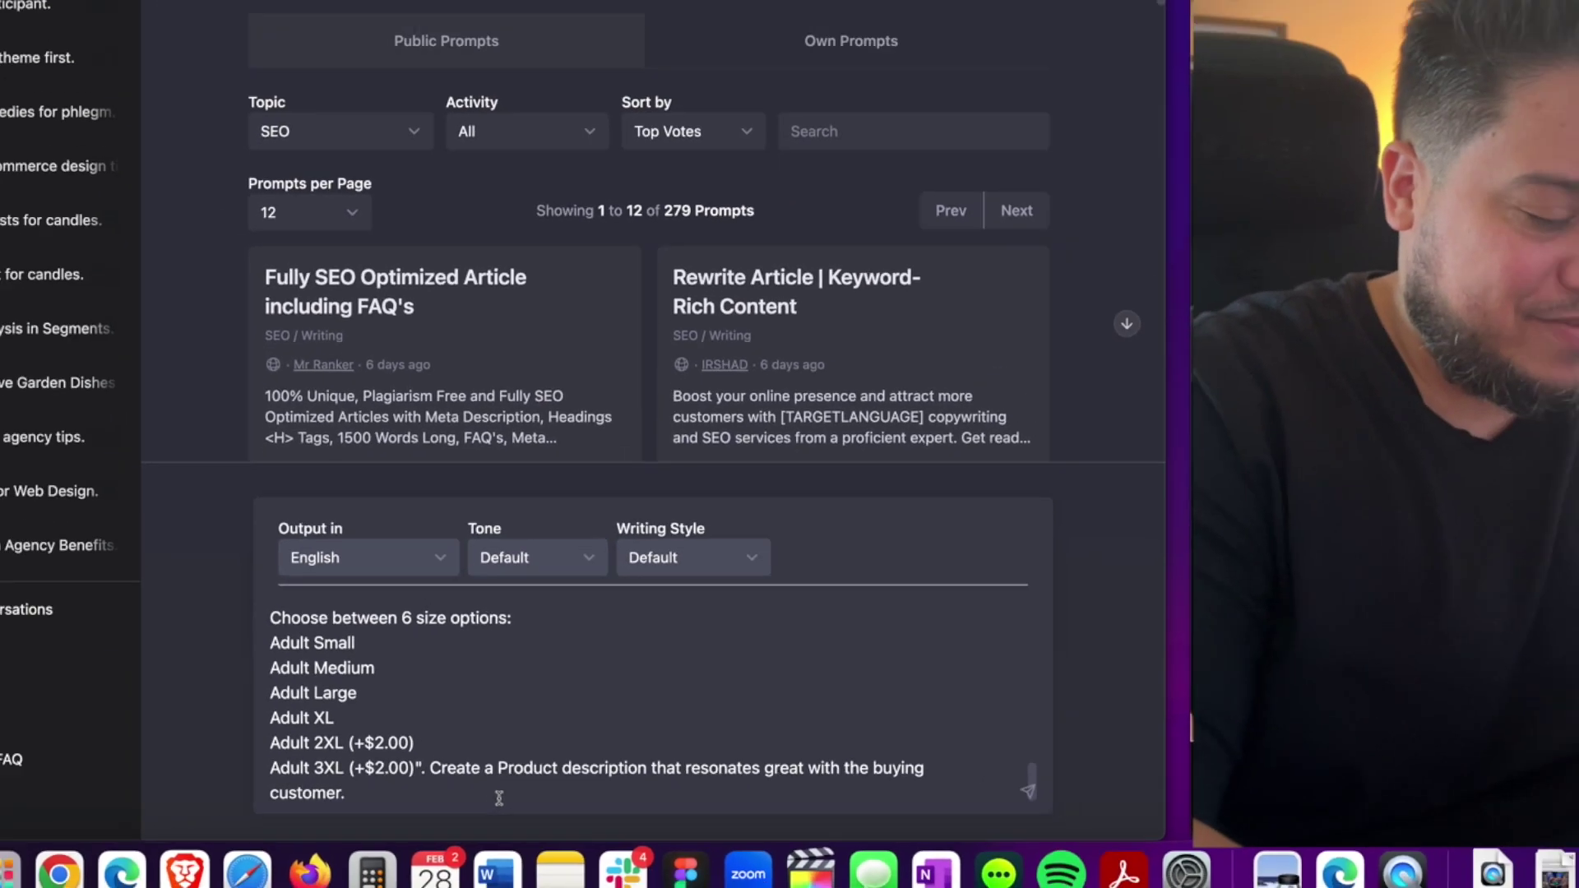
pyautogui.press('Return')
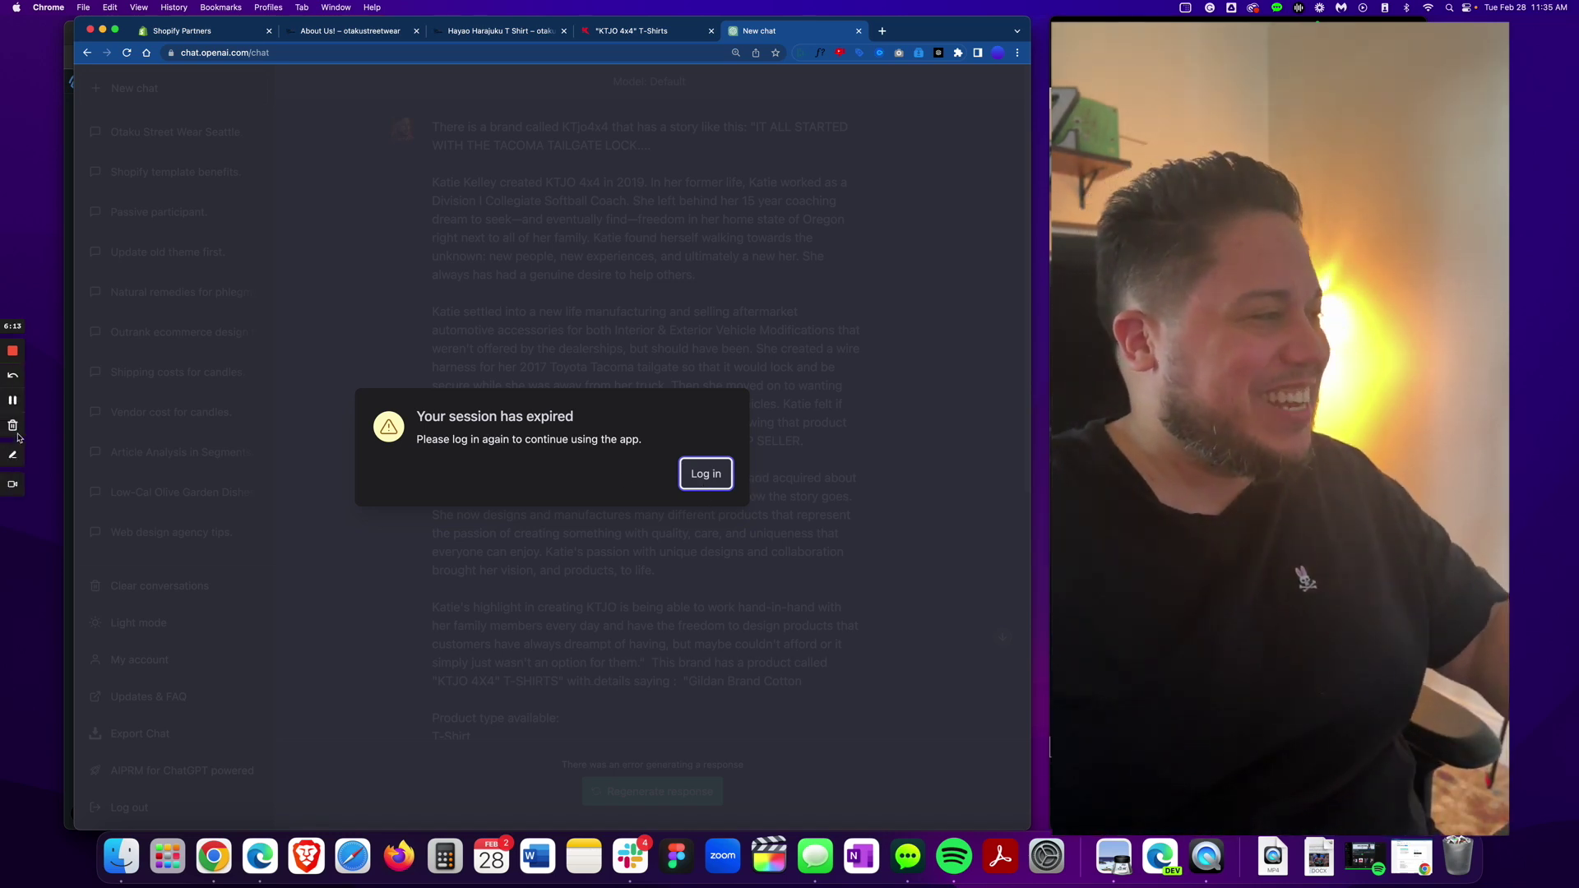
pyautogui.click(12, 401)
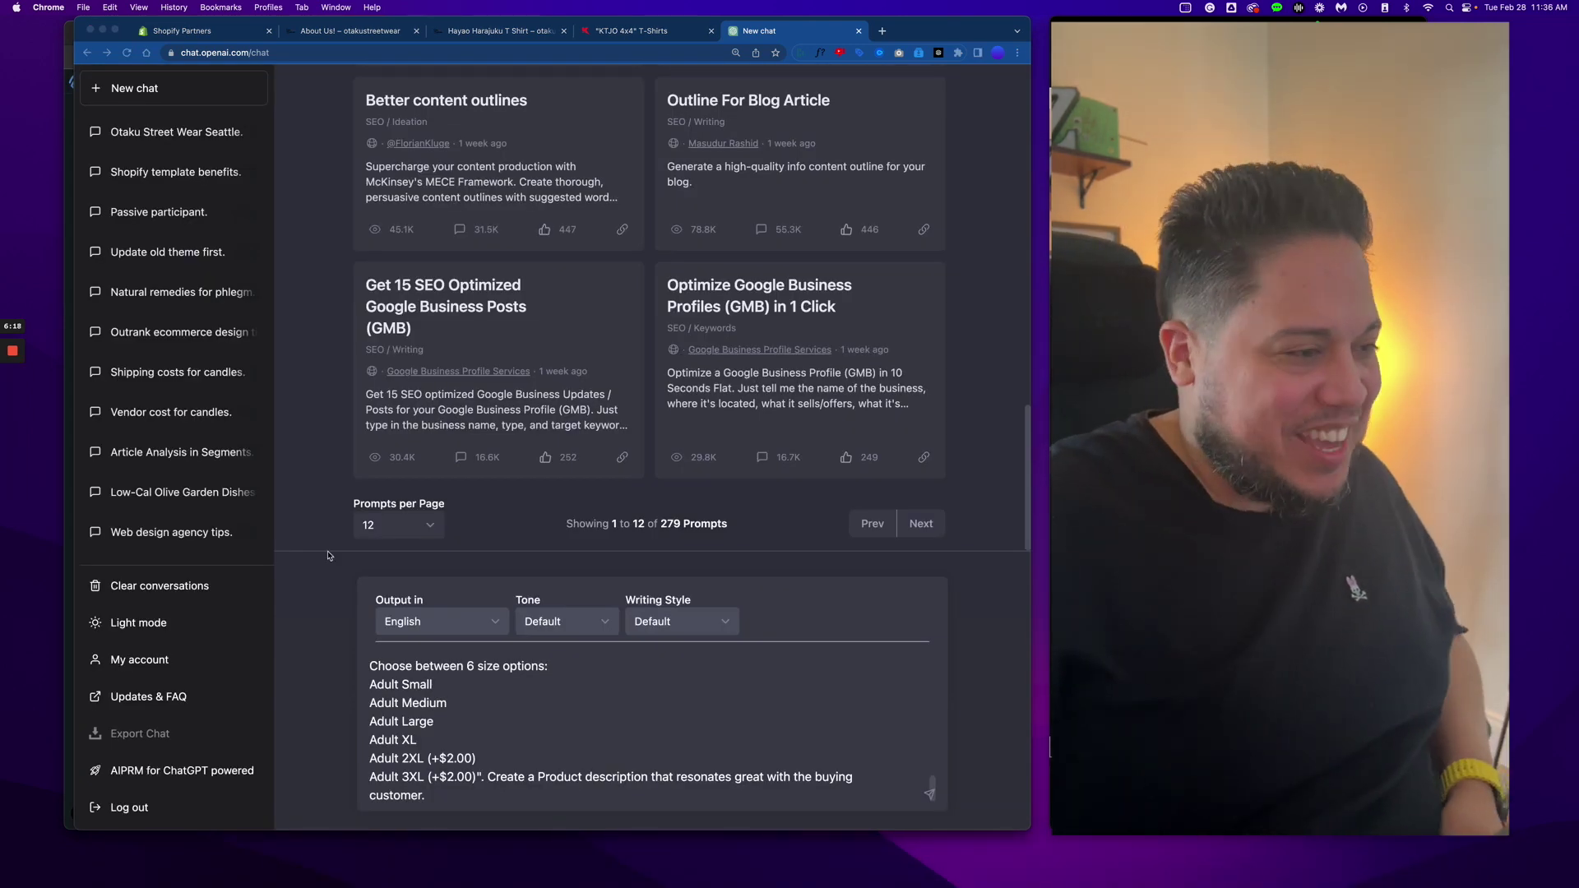
# Step: Review the complete prompt from the brand story to the final instruction, and submit it again
pyautogui.scroll(10, 474, 732)
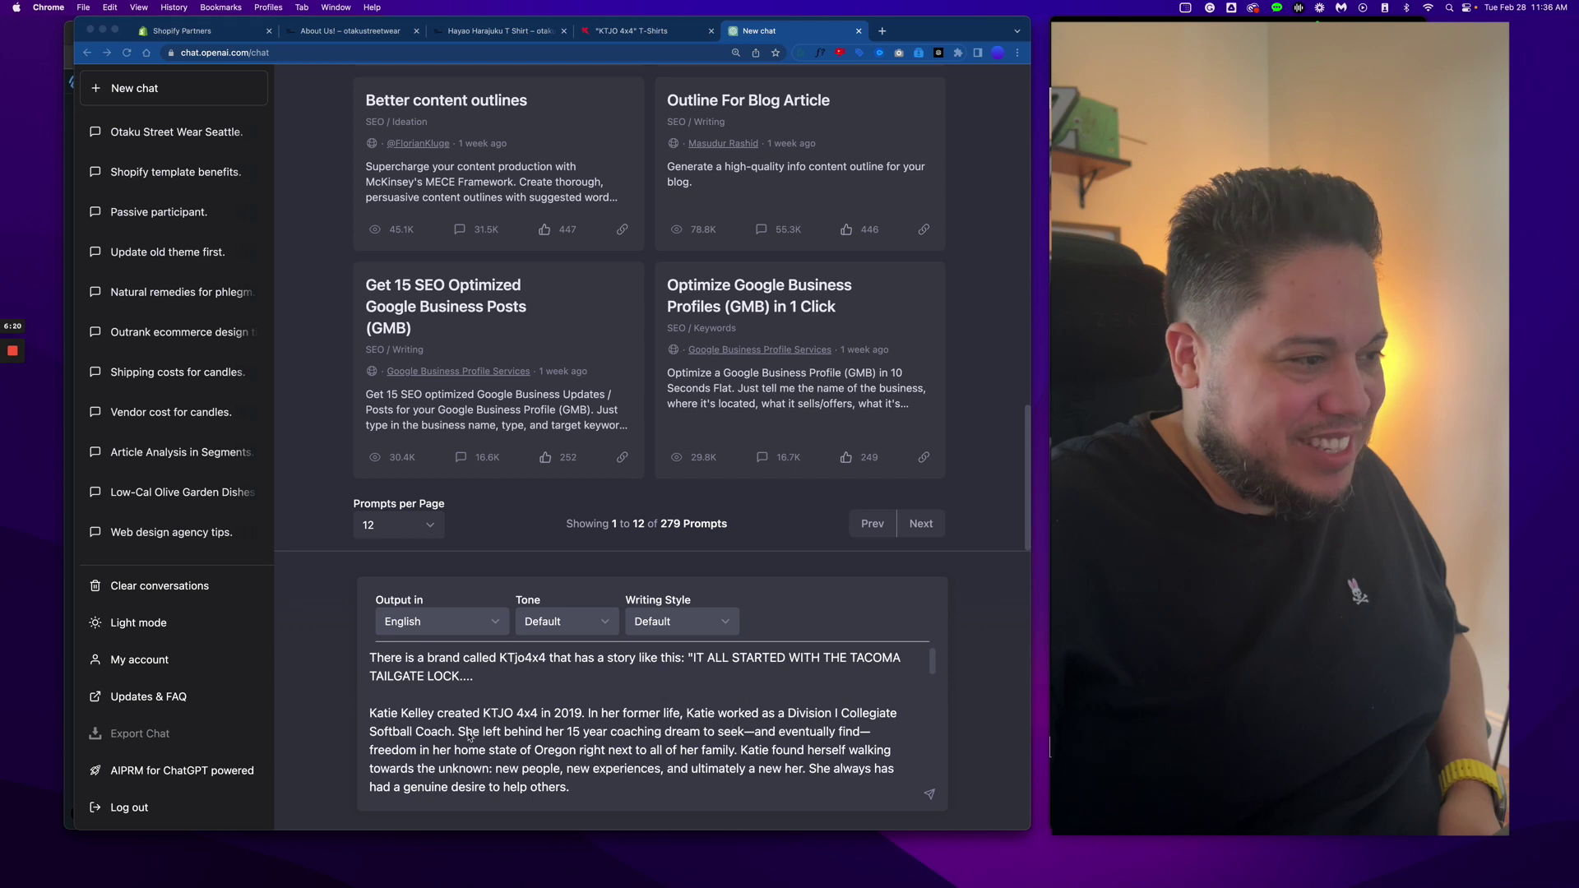
pyautogui.scroll(-2, 469, 734)
pyautogui.scroll(2, 470, 735)
pyautogui.scroll(-5, 469, 734)
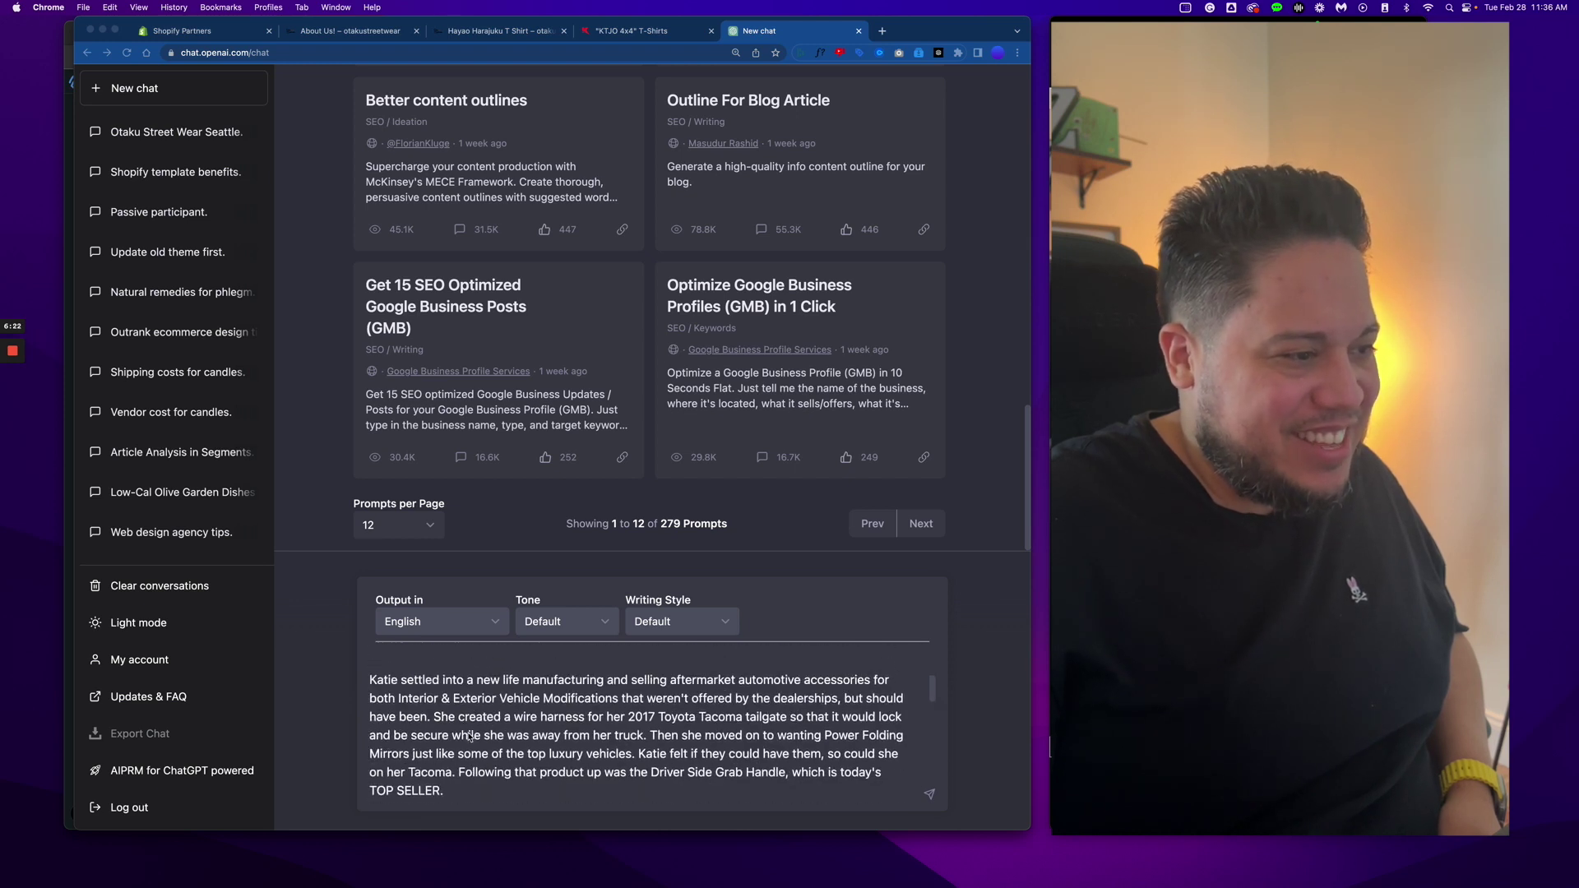
pyautogui.scroll(-8, 470, 734)
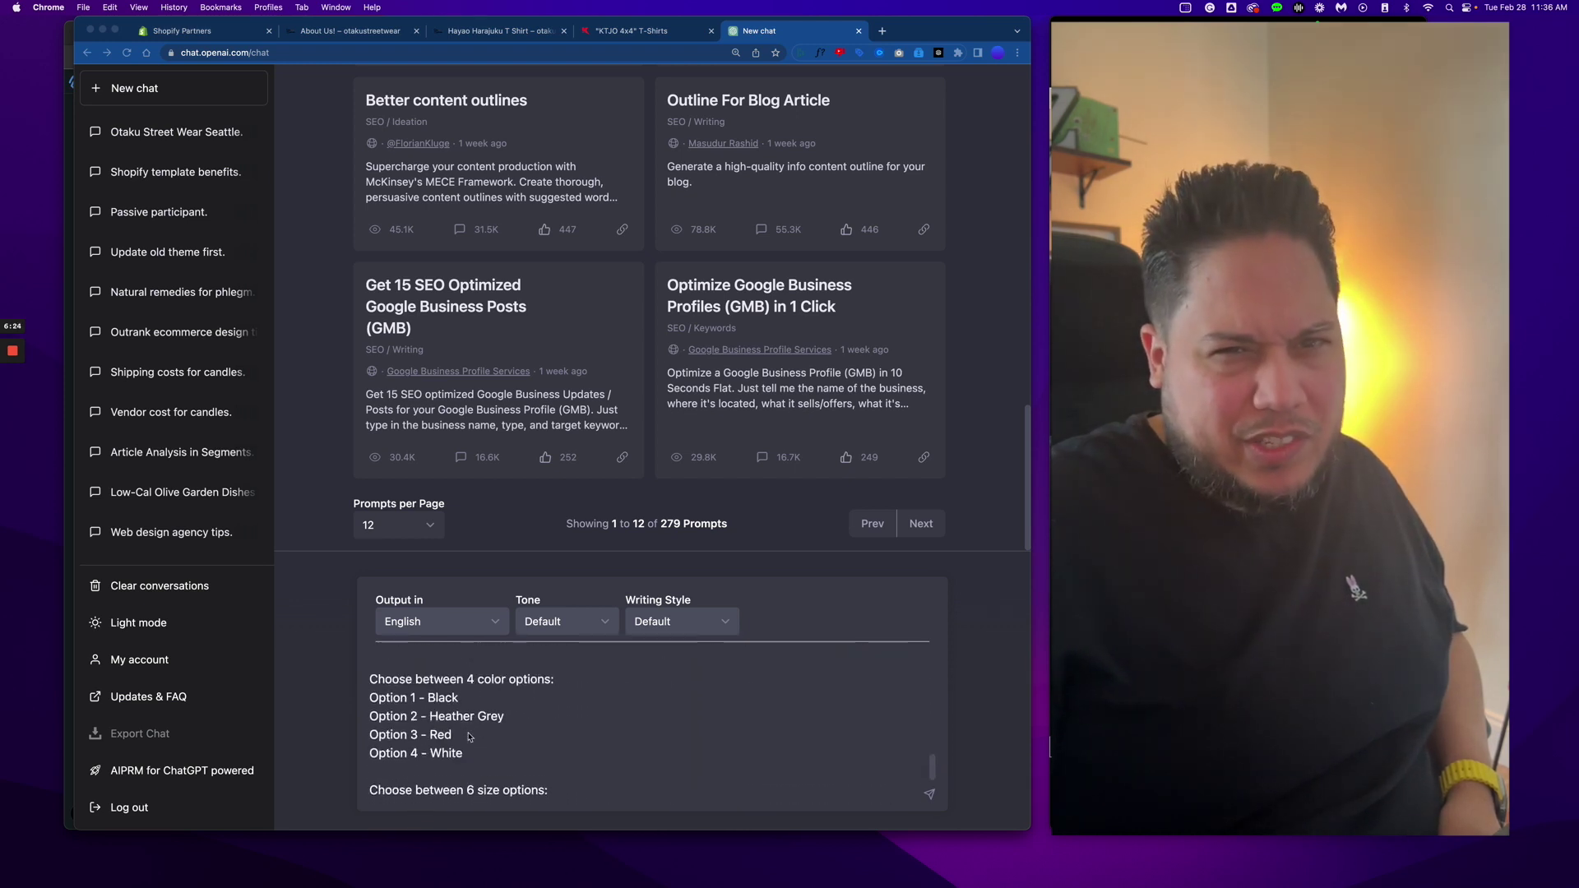
pyautogui.scroll(-5, 470, 736)
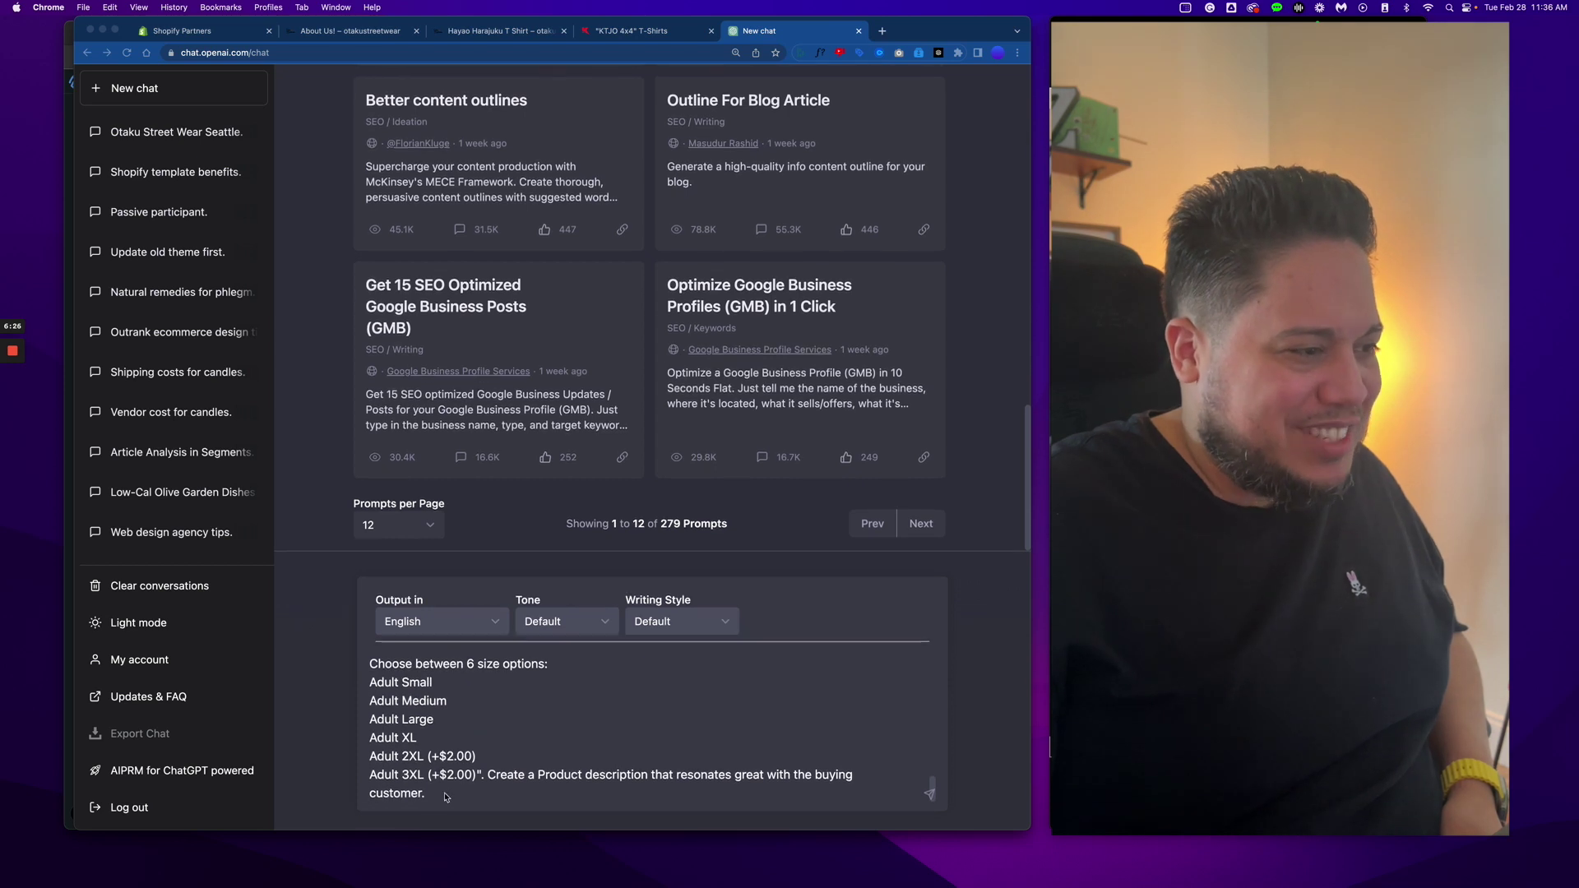
pyautogui.click(444, 795)
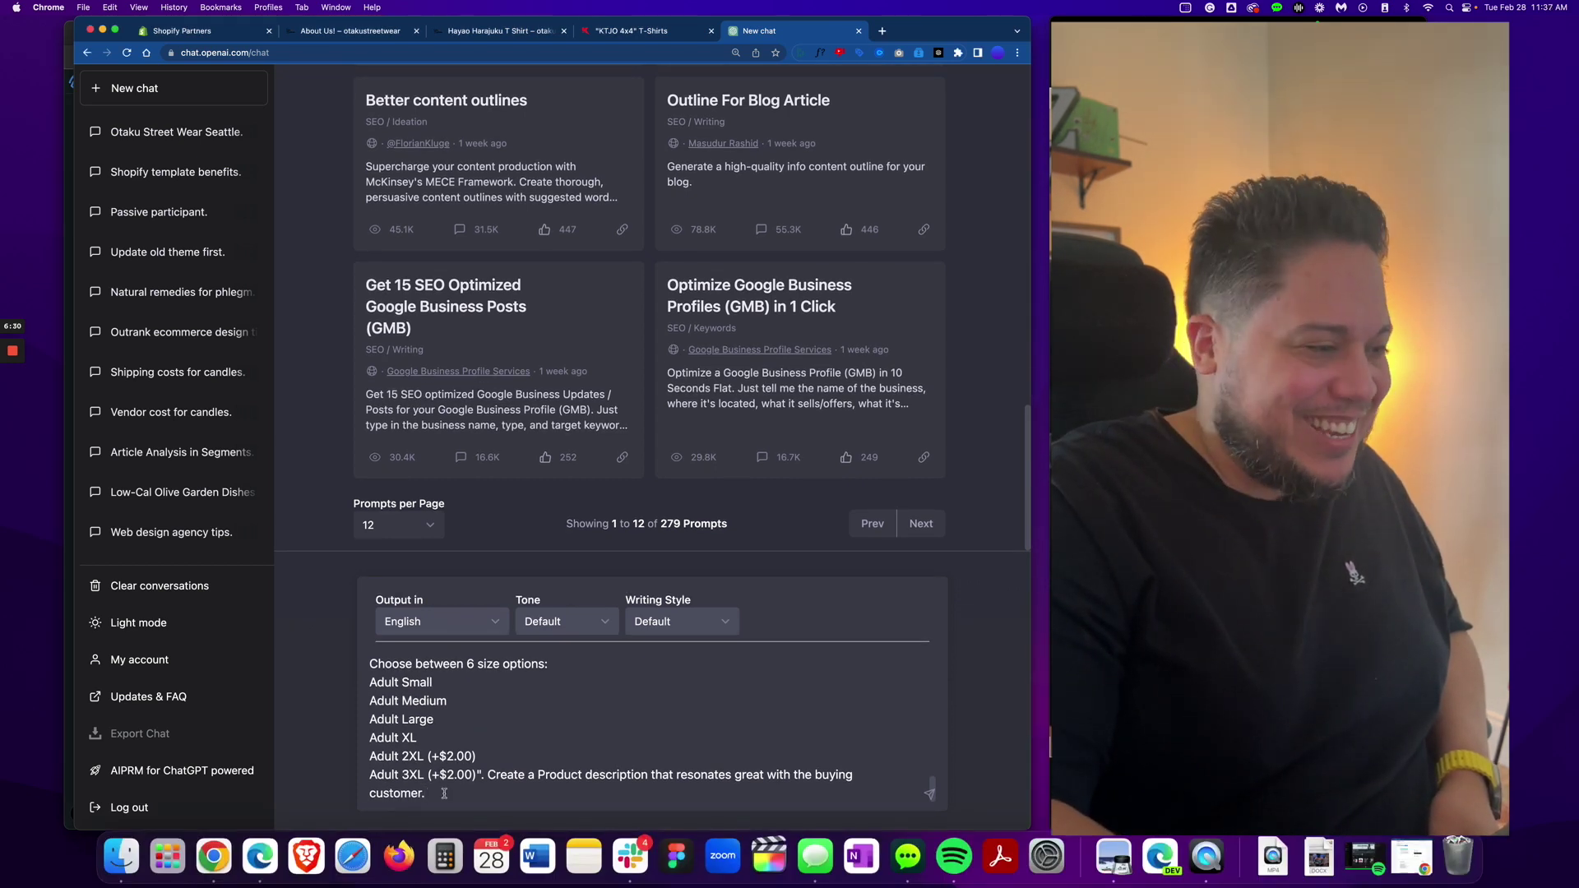
pyautogui.press('Return')
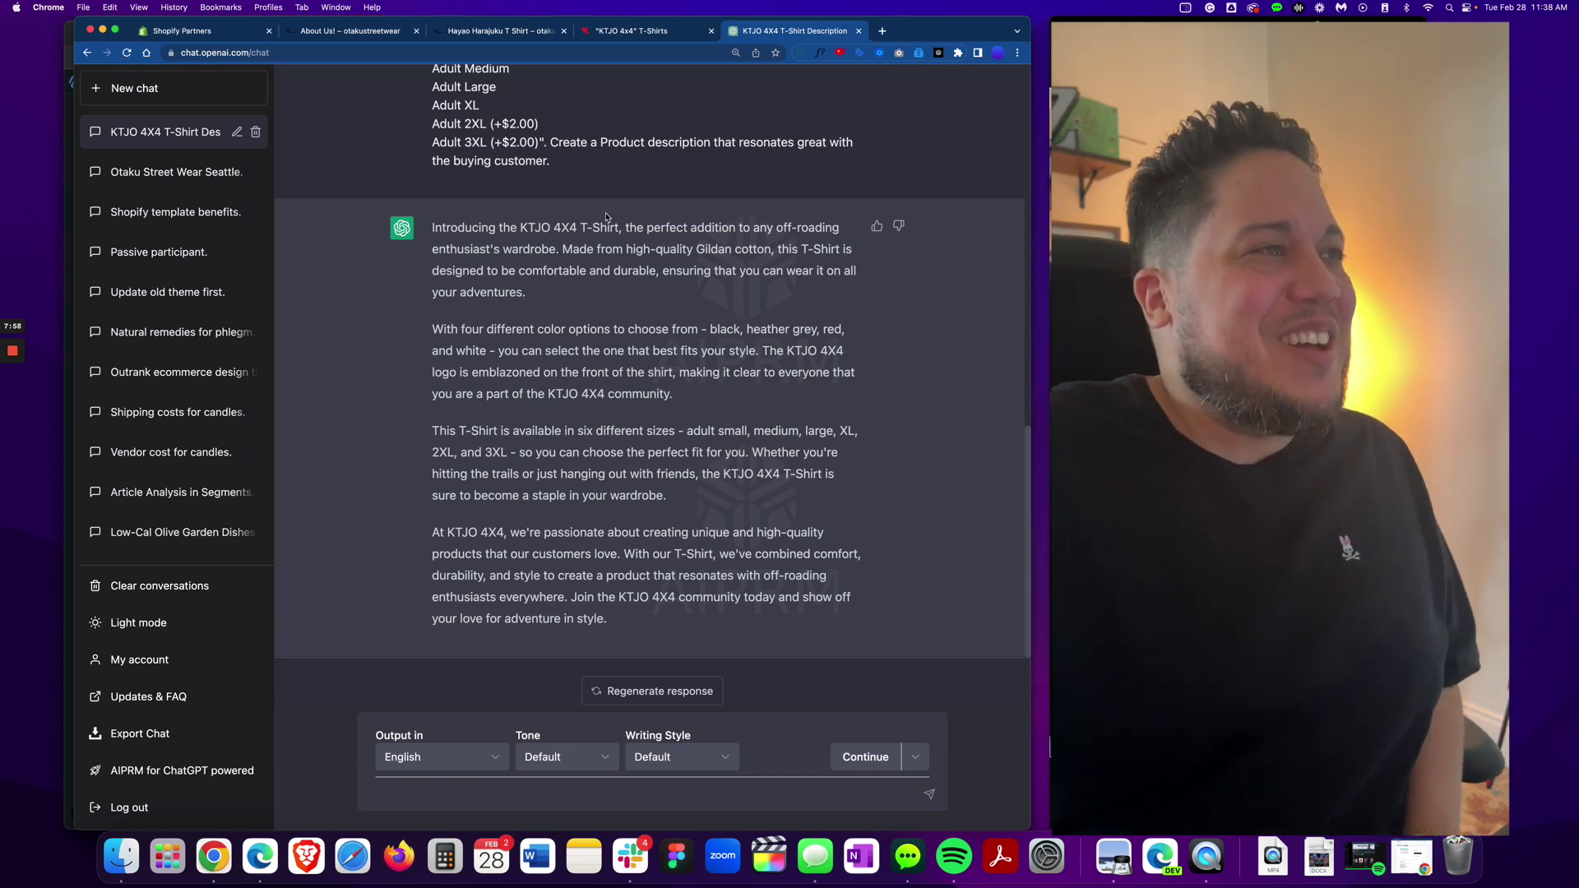
# Step: Switch to the otakustreetwear store, look through its home page and open the About Us page linked in the footer
pyautogui.click(497, 33)
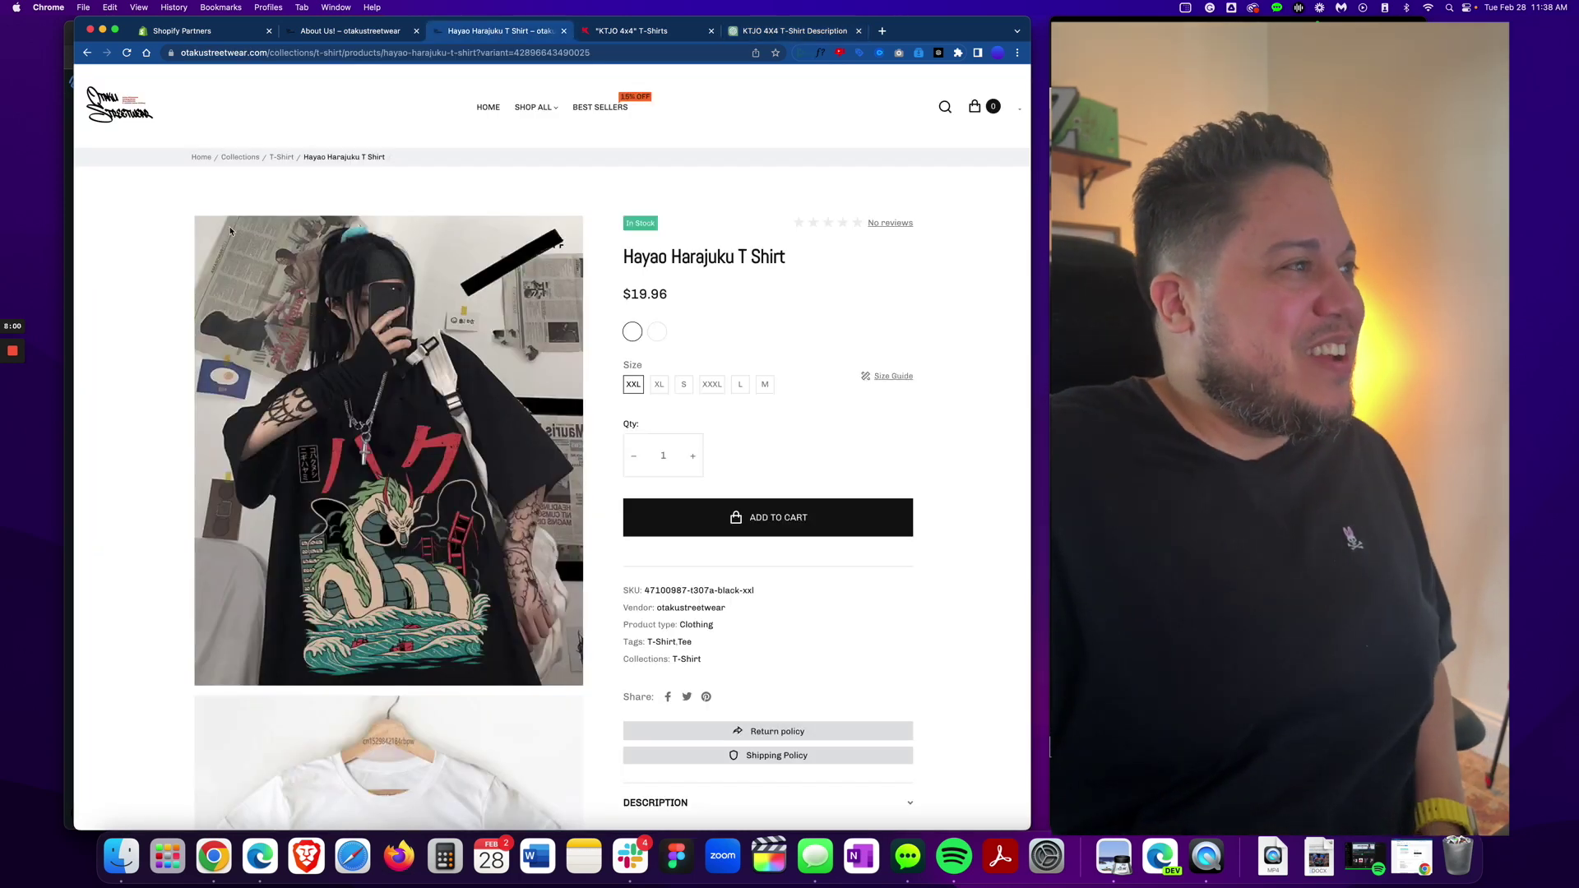
pyautogui.click(122, 121)
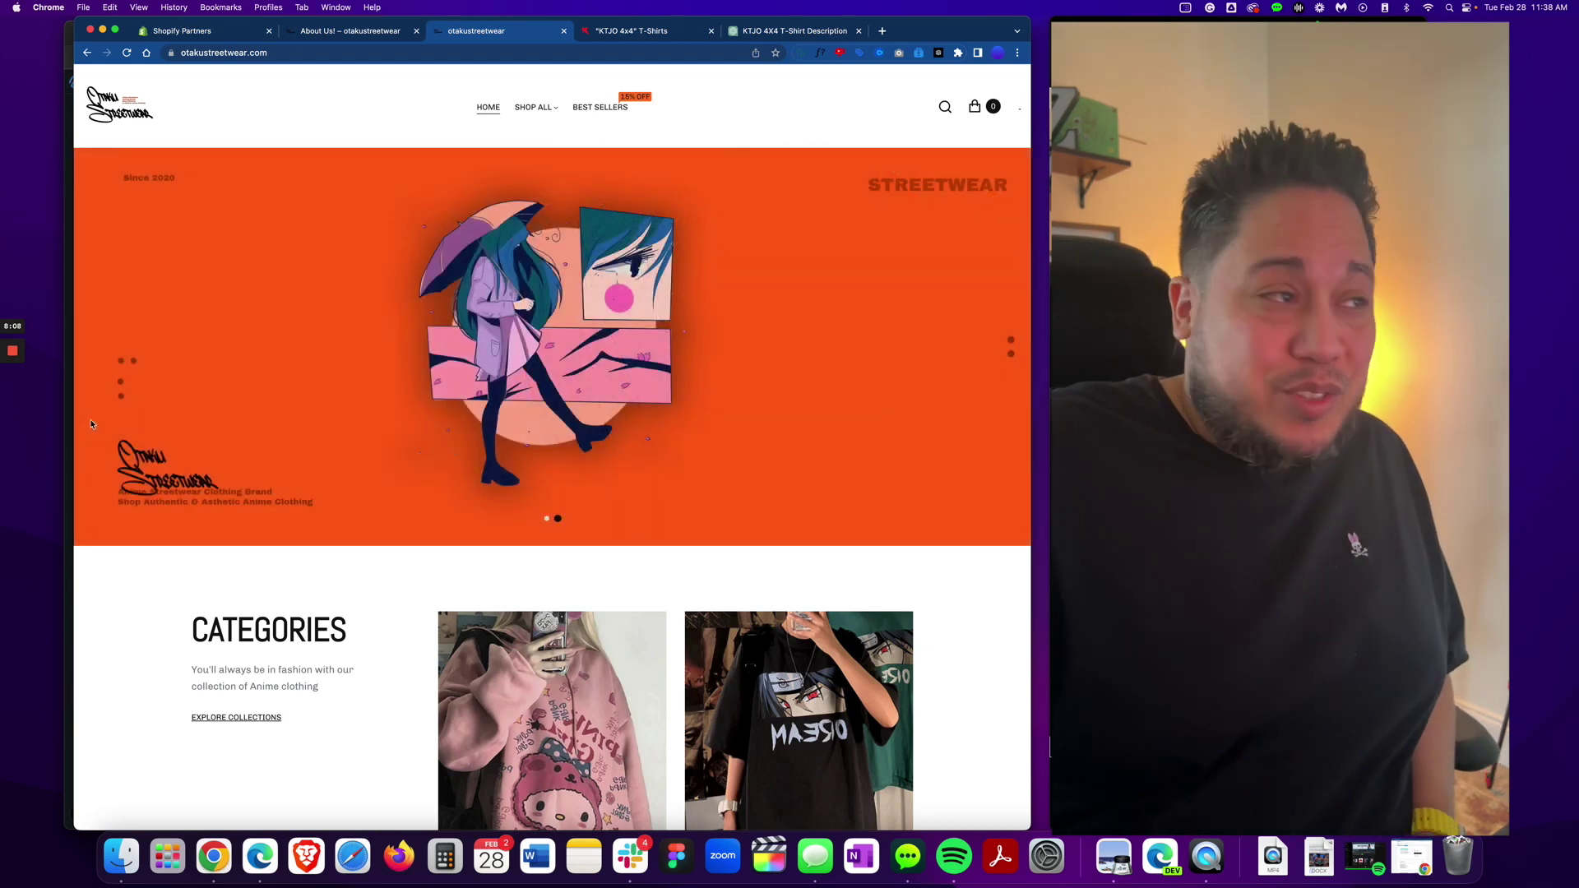
pyautogui.moveTo(534, 113)
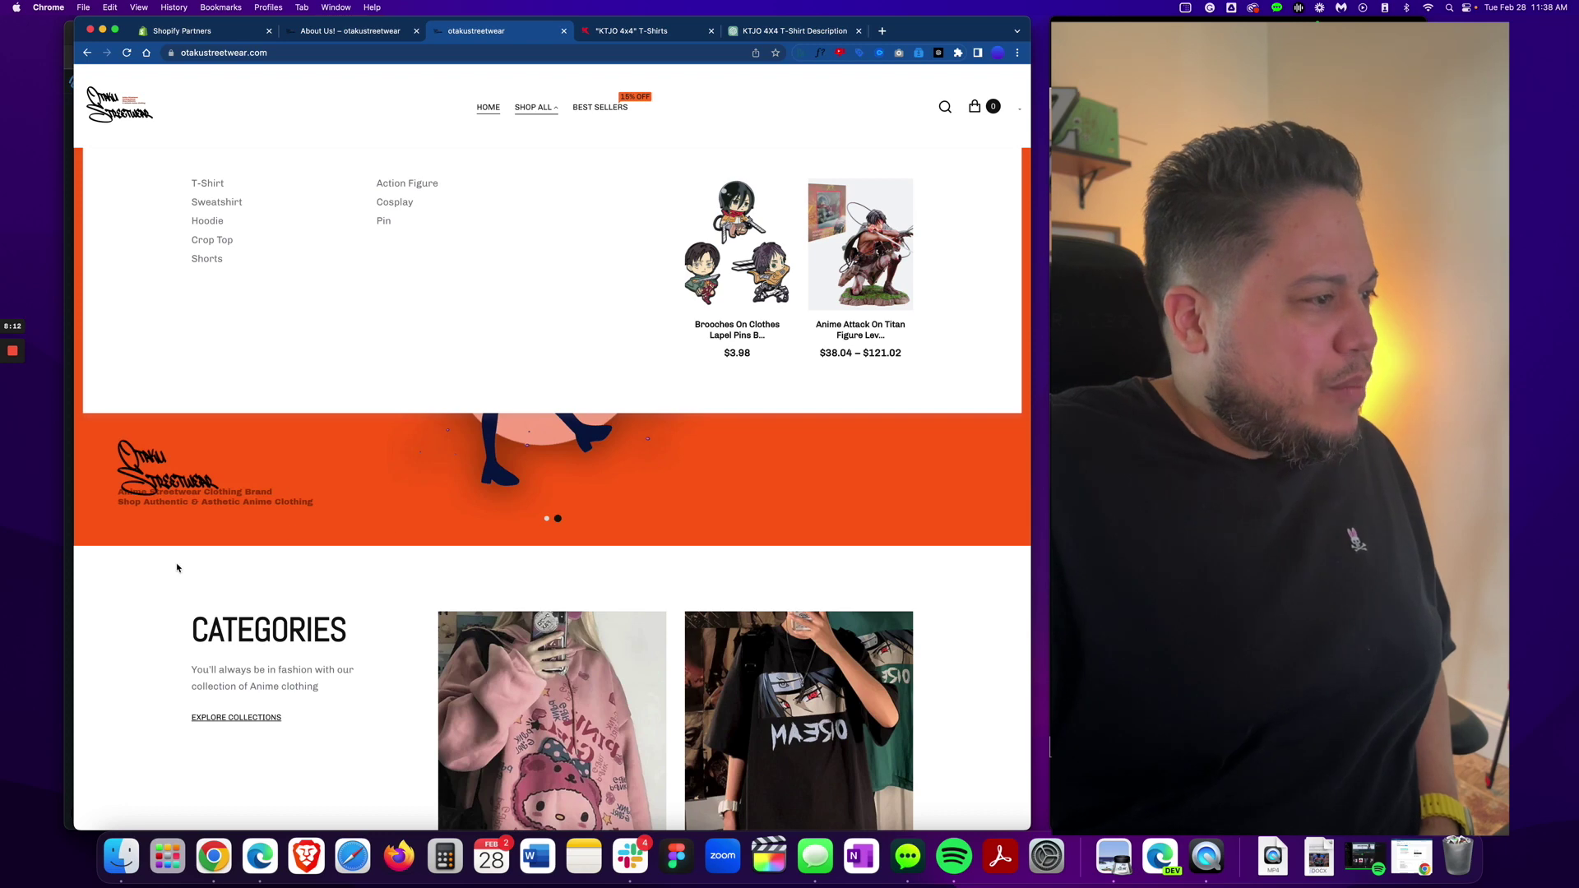
pyautogui.scroll(-15, 159, 584)
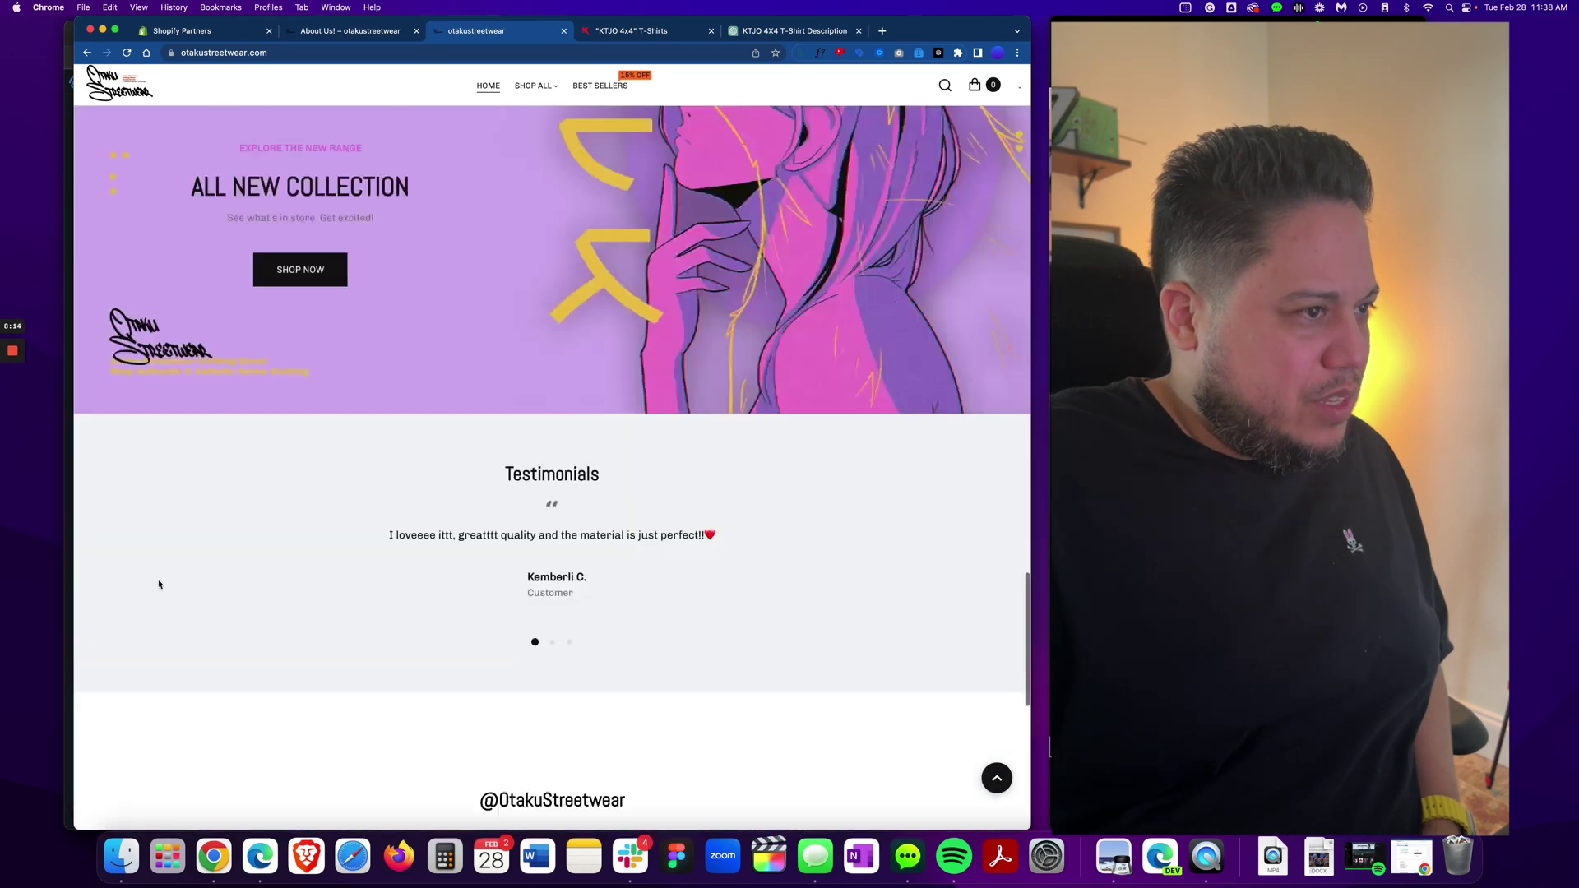
pyautogui.scroll(-5, 159, 583)
pyautogui.scroll(20, 161, 584)
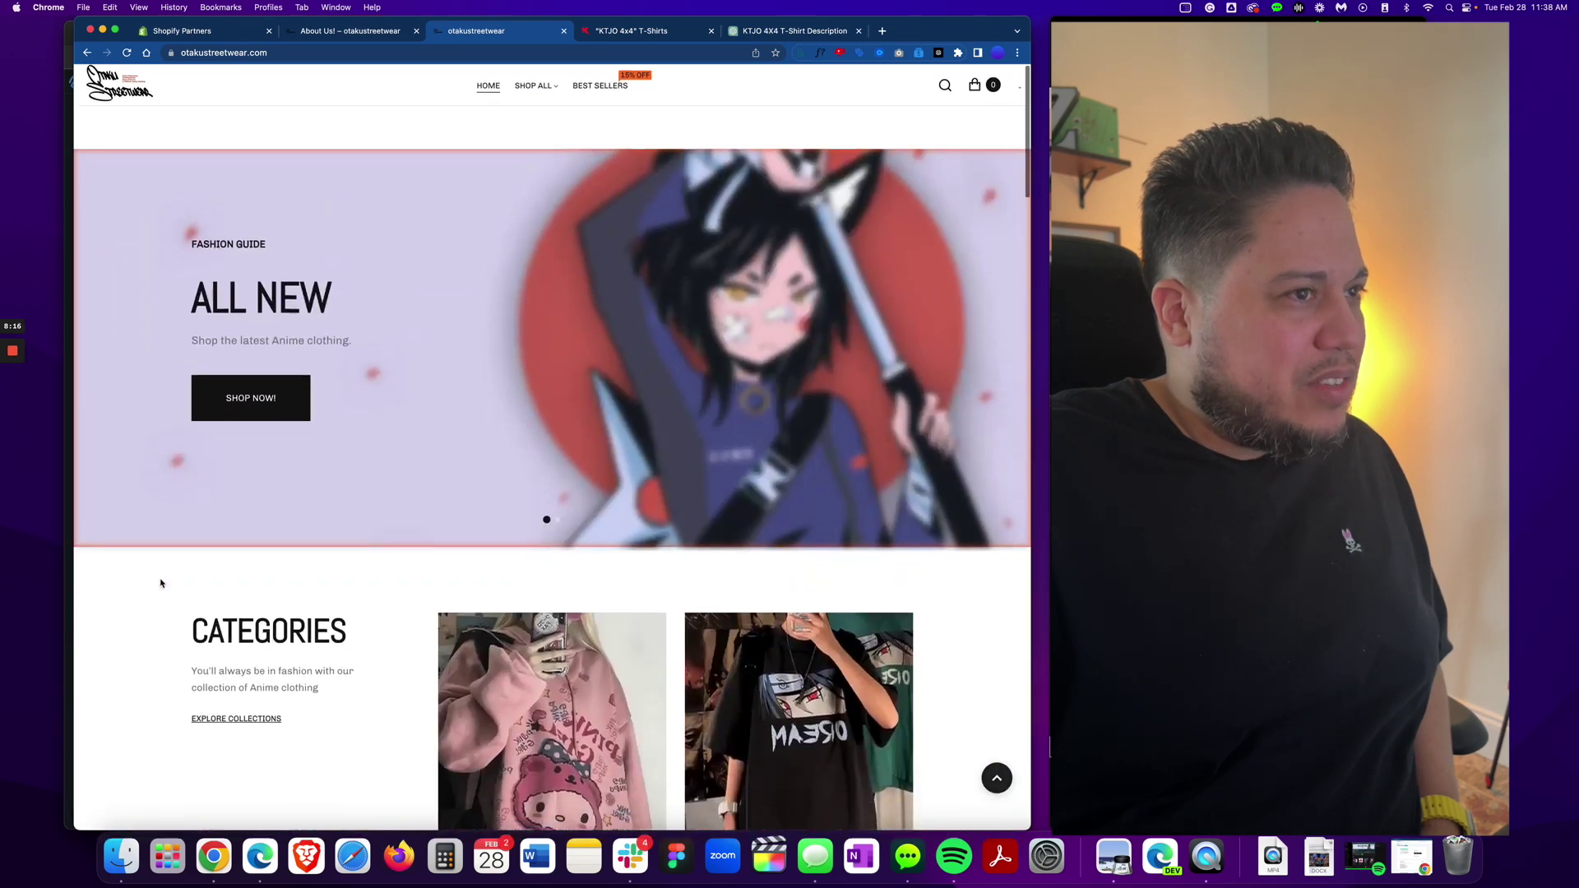
pyautogui.scroll(-4, 161, 583)
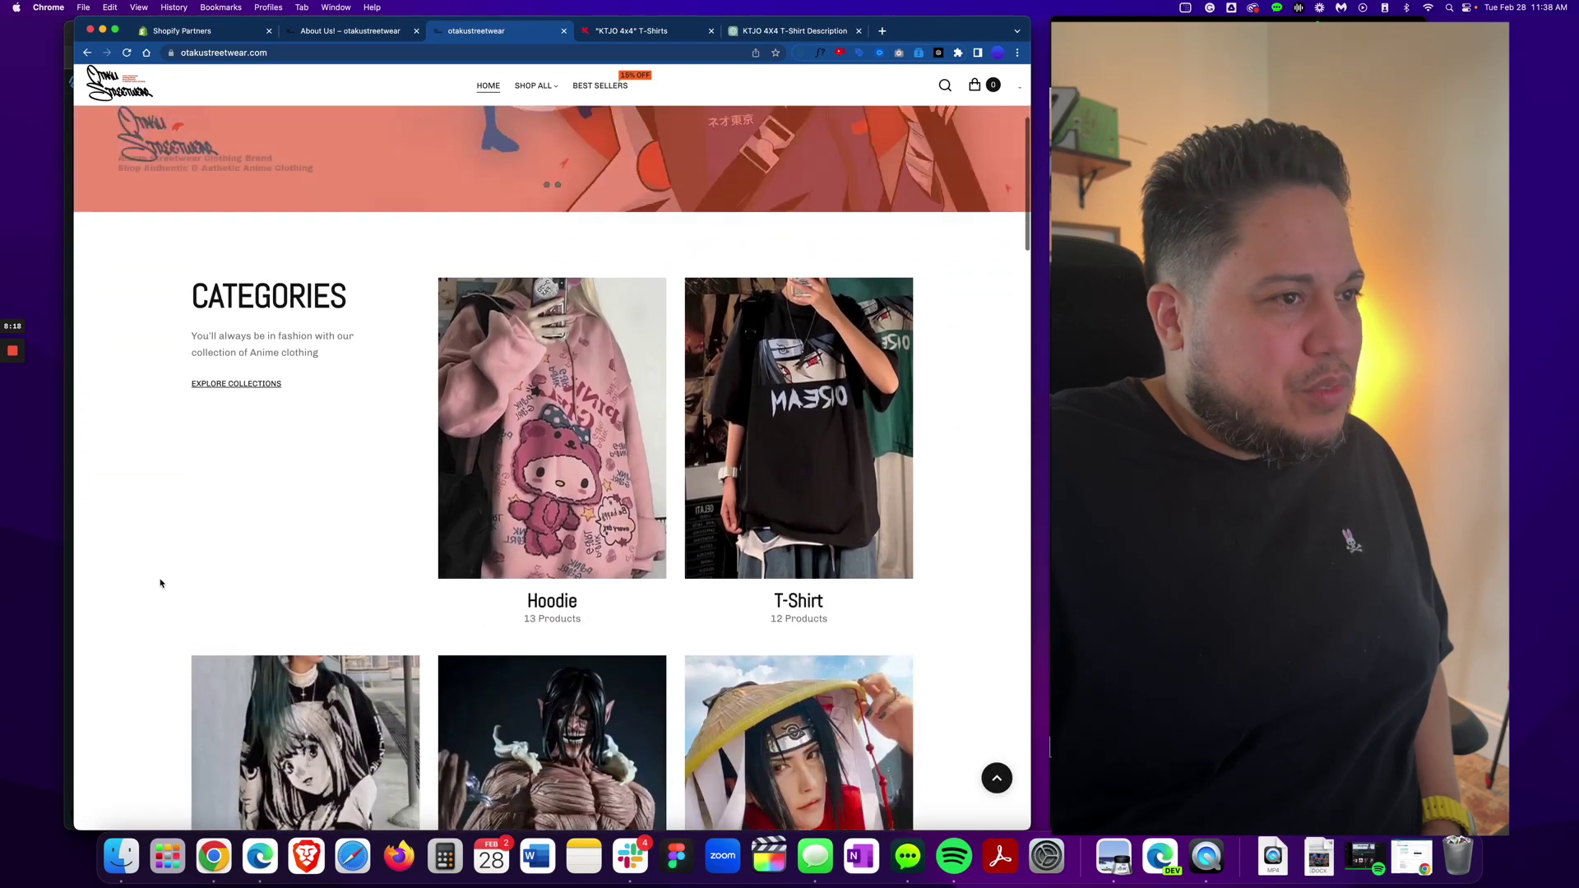
pyautogui.scroll(-4, 160, 583)
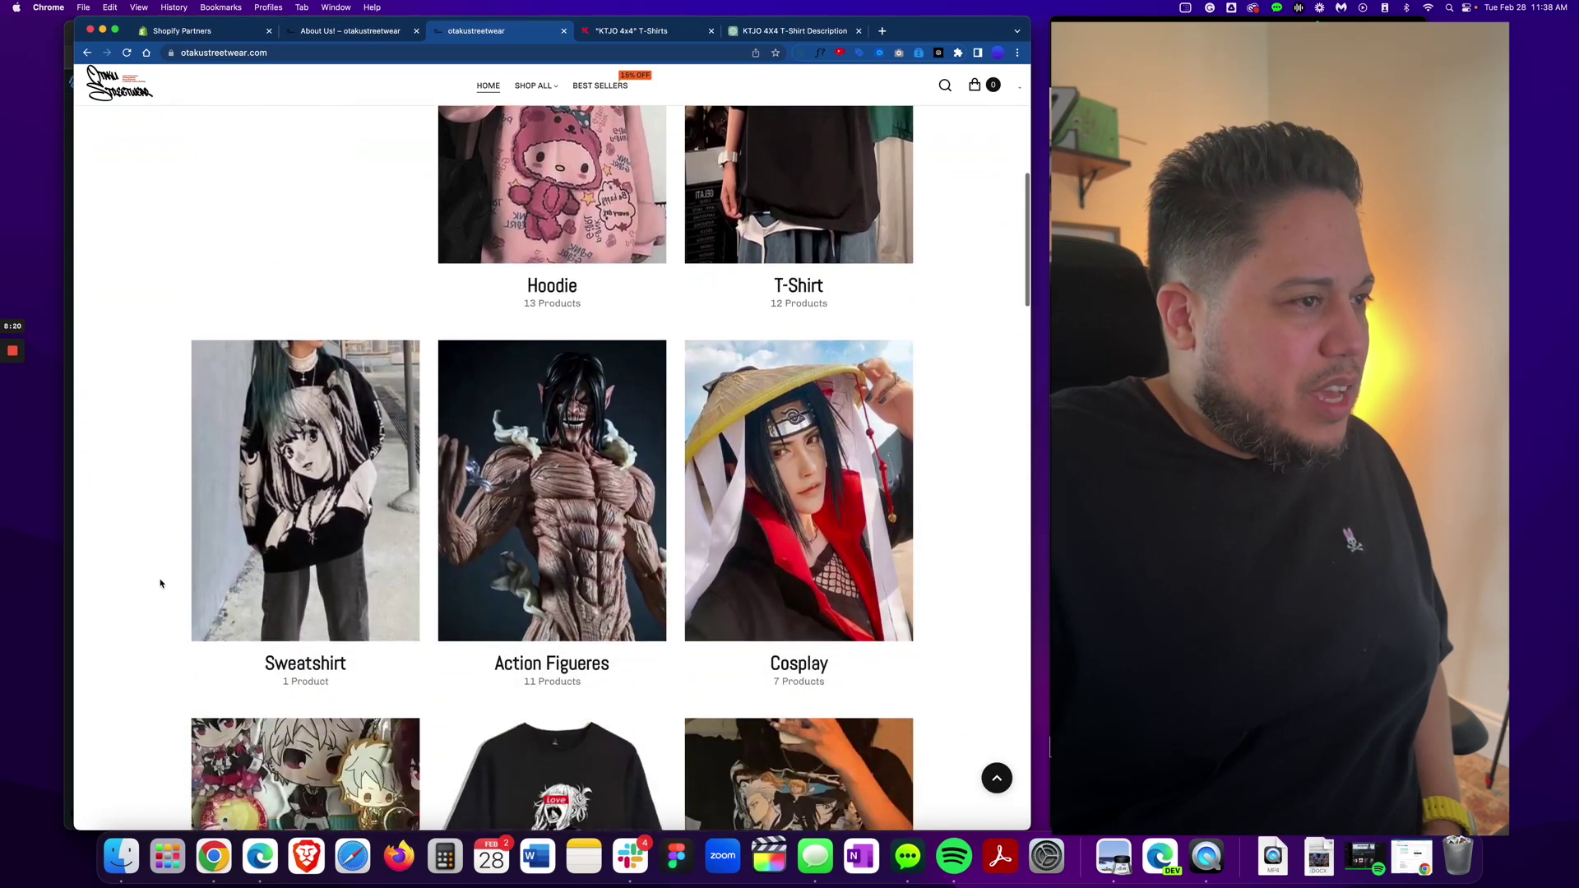
pyautogui.scroll(-15, 160, 583)
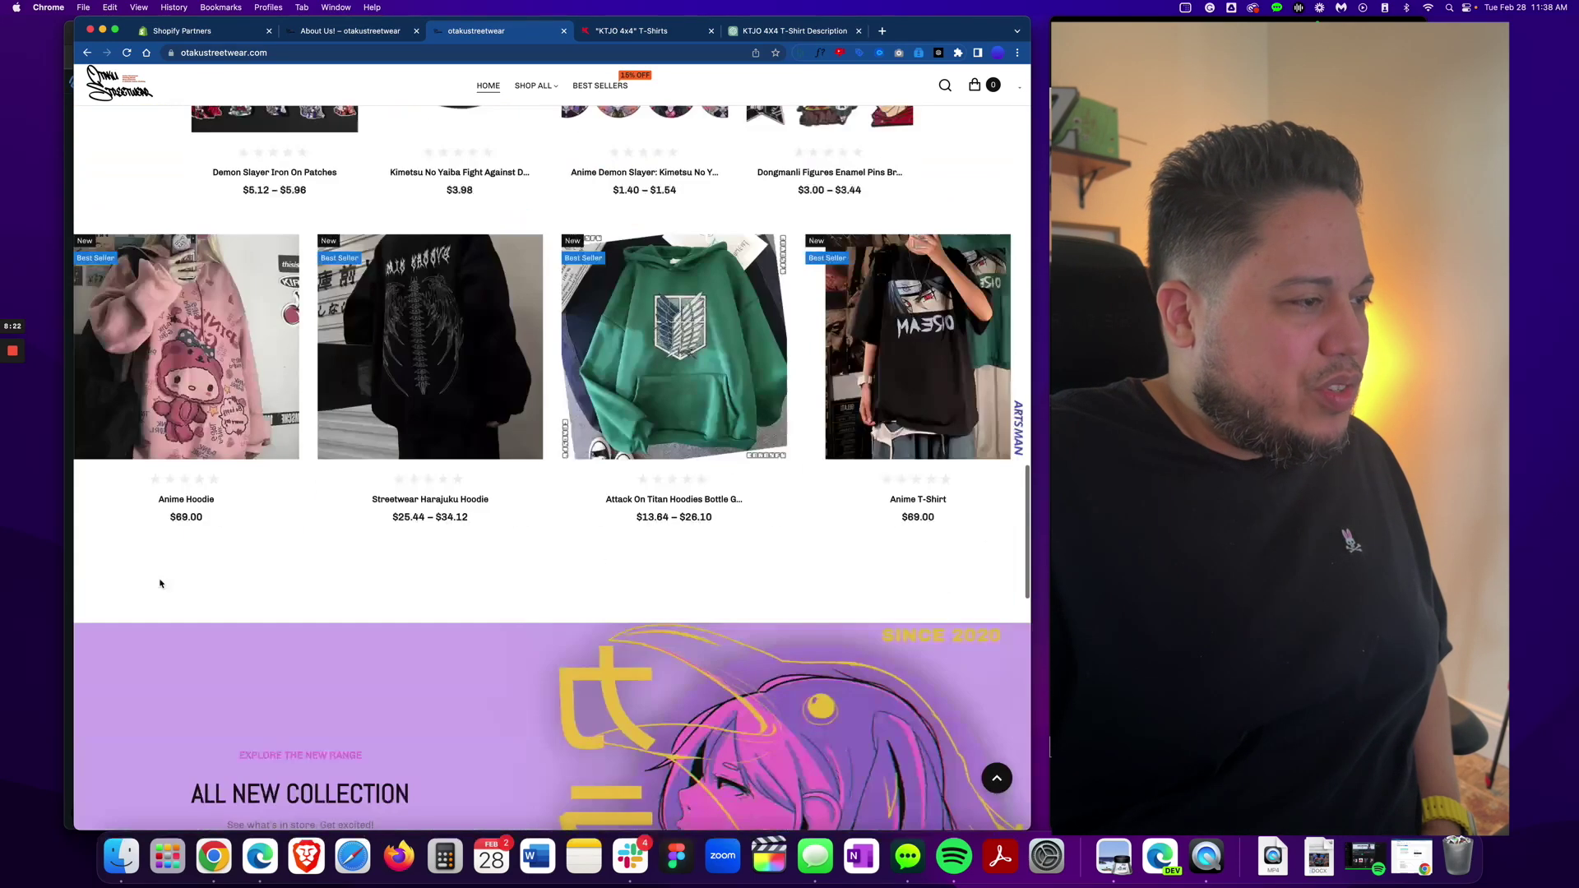
pyautogui.scroll(-12, 161, 583)
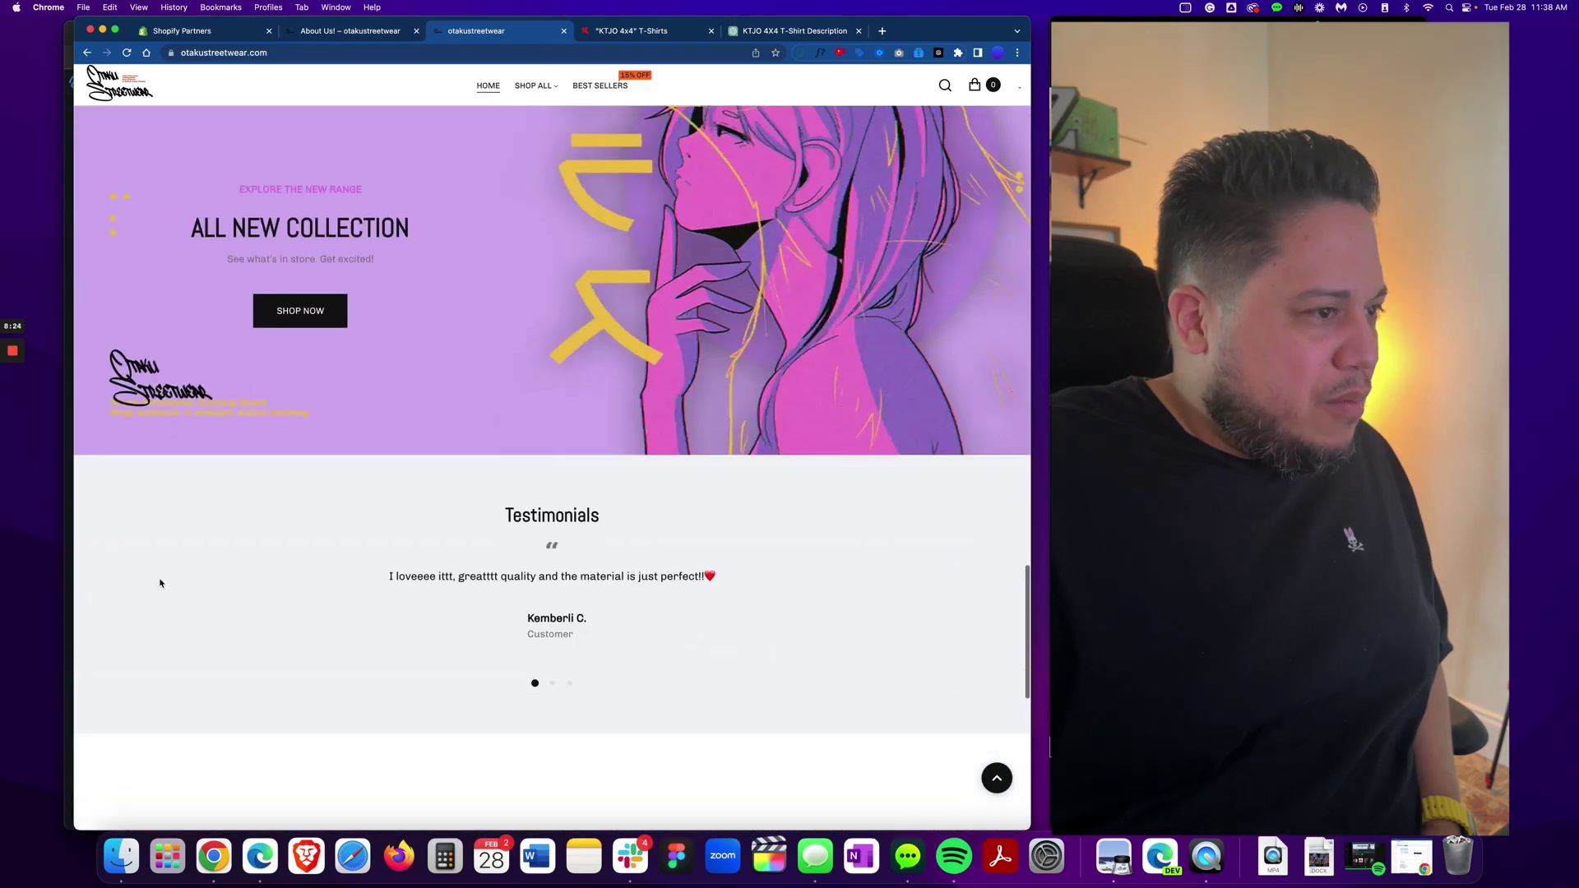
pyautogui.scroll(-4, 160, 583)
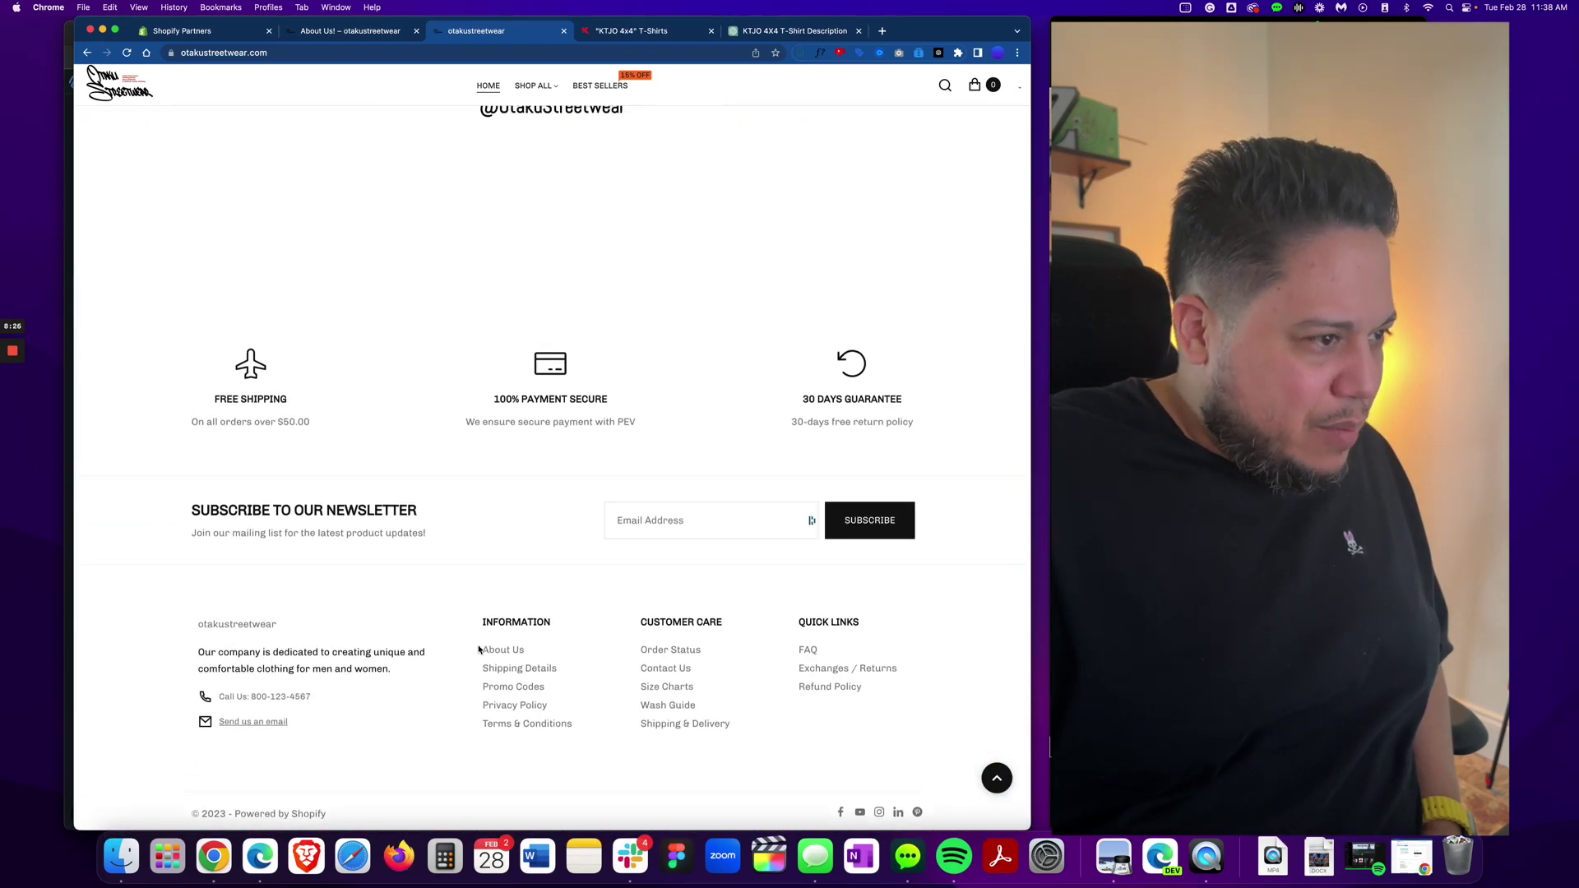
pyautogui.click(504, 650)
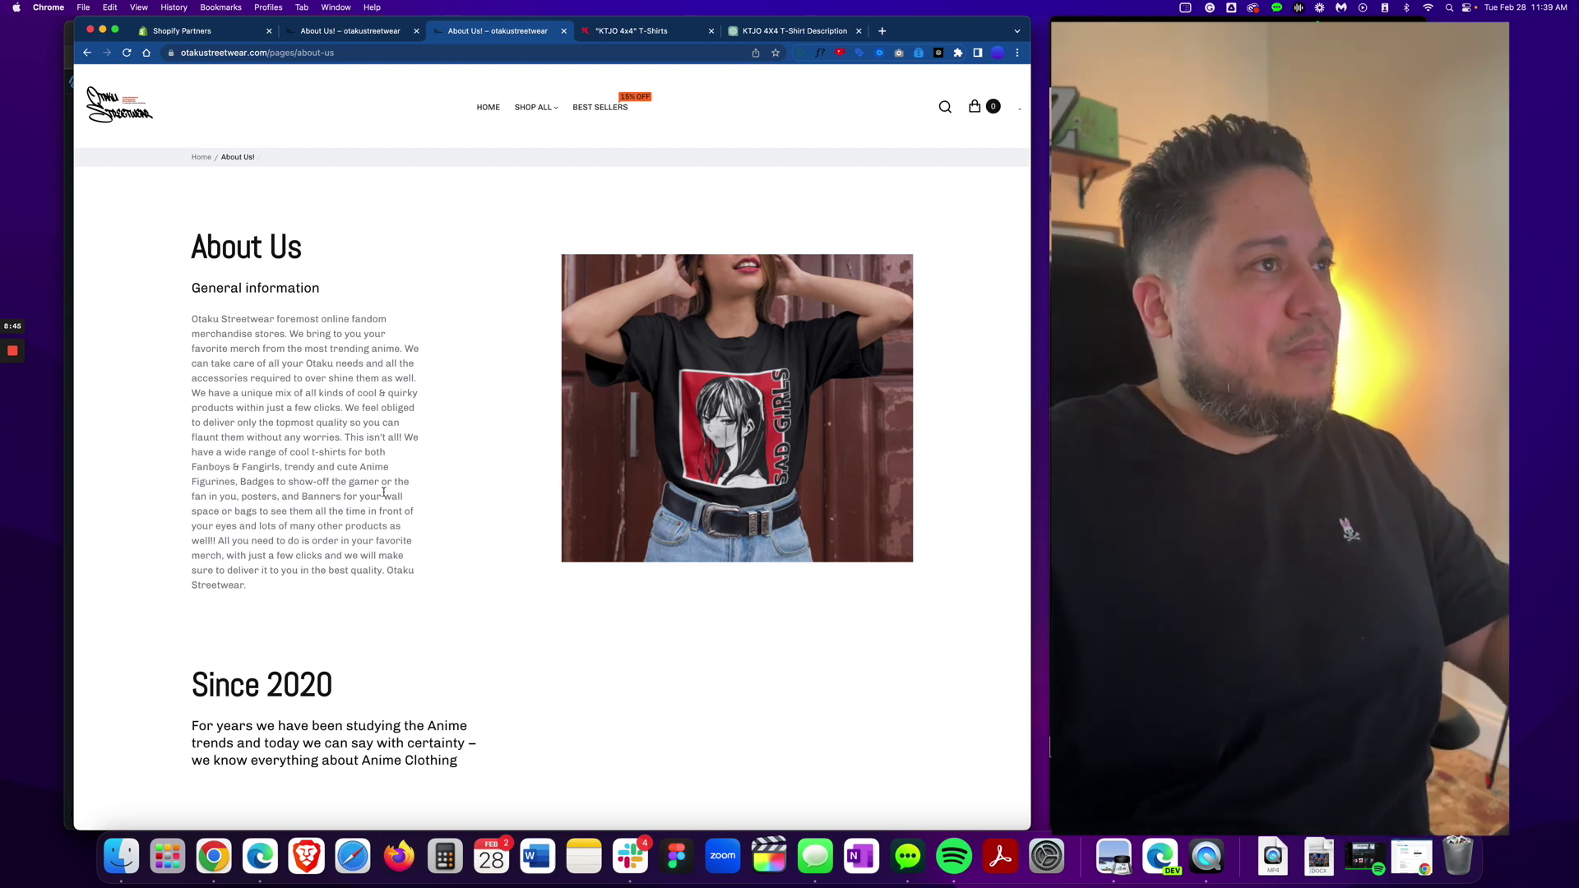
# Step: In ChatGPT, delete the KTJO 4X4 T-shirt chat and start a prompt with: There is a brand called otakustreetwear that has a story like this:
pyautogui.click(758, 32)
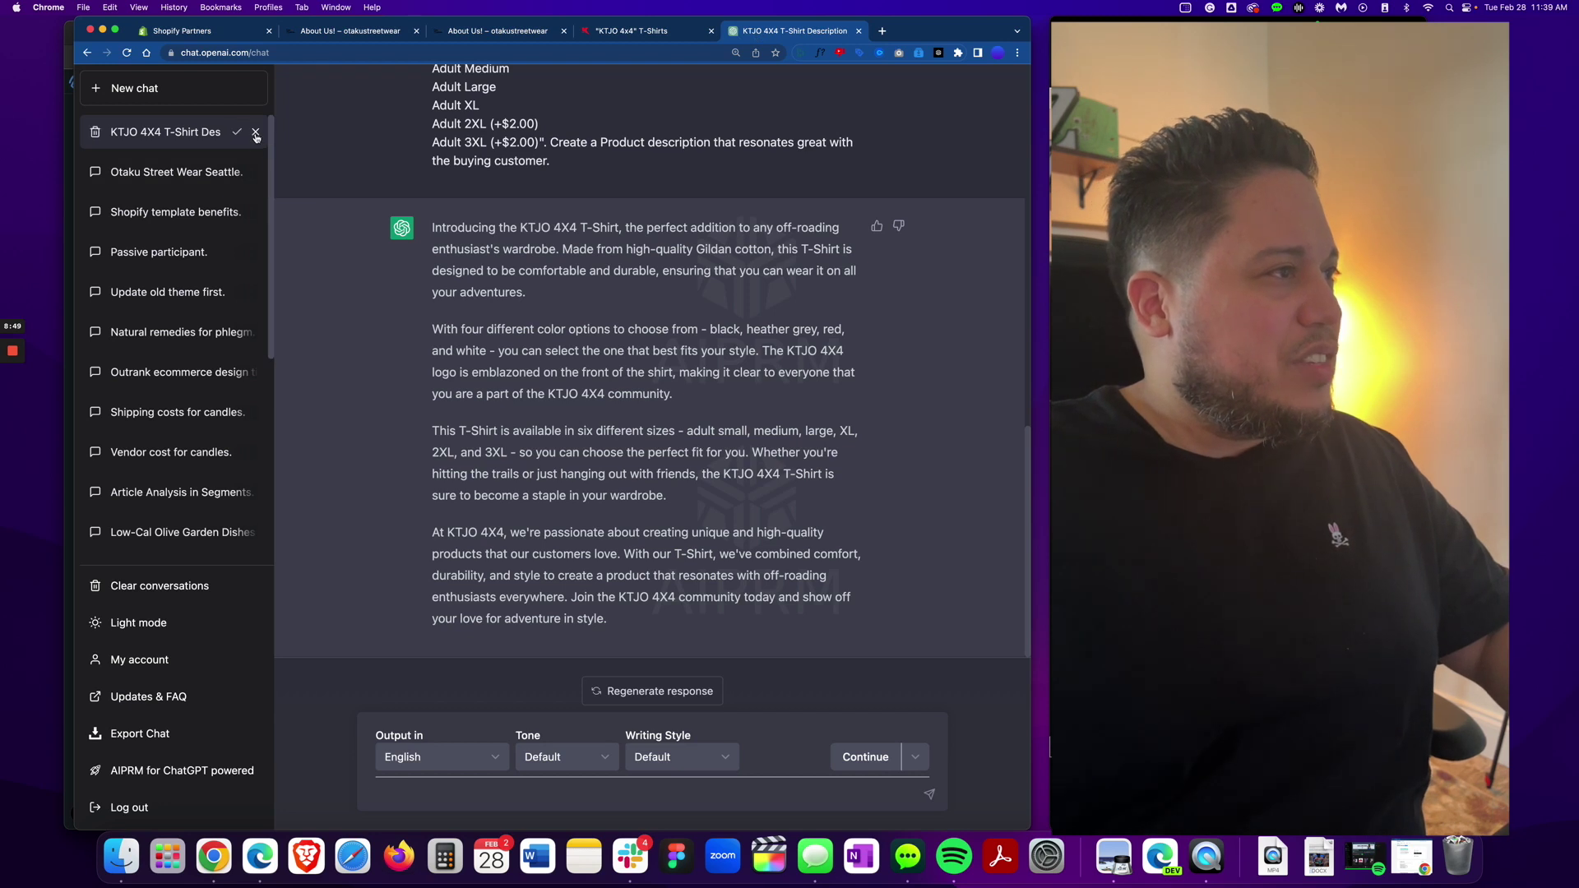
pyautogui.click(238, 133)
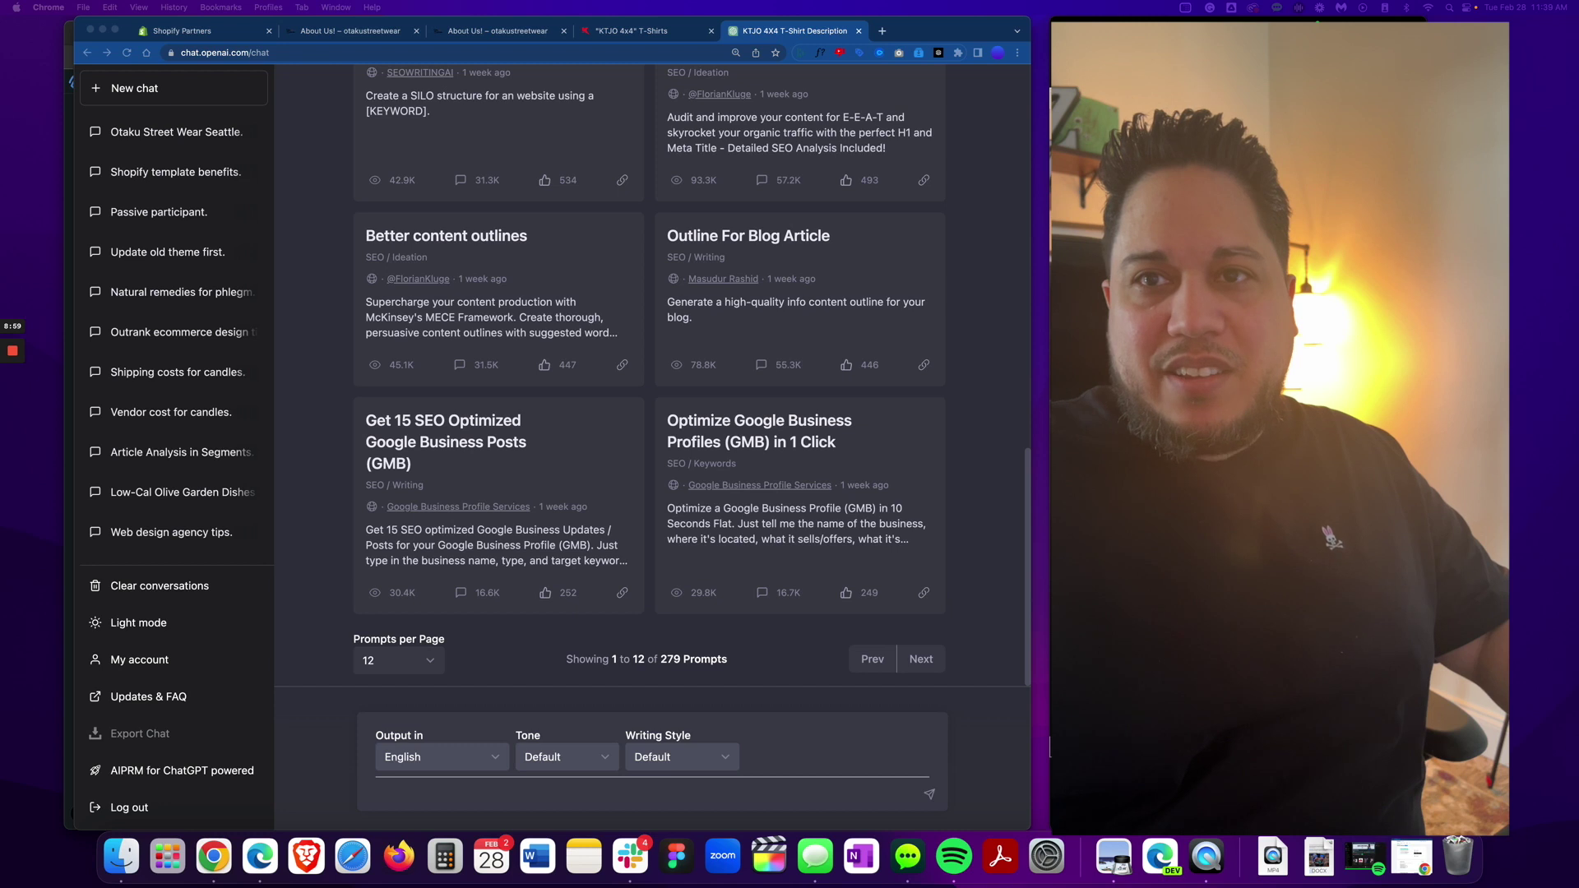
pyautogui.click(420, 790)
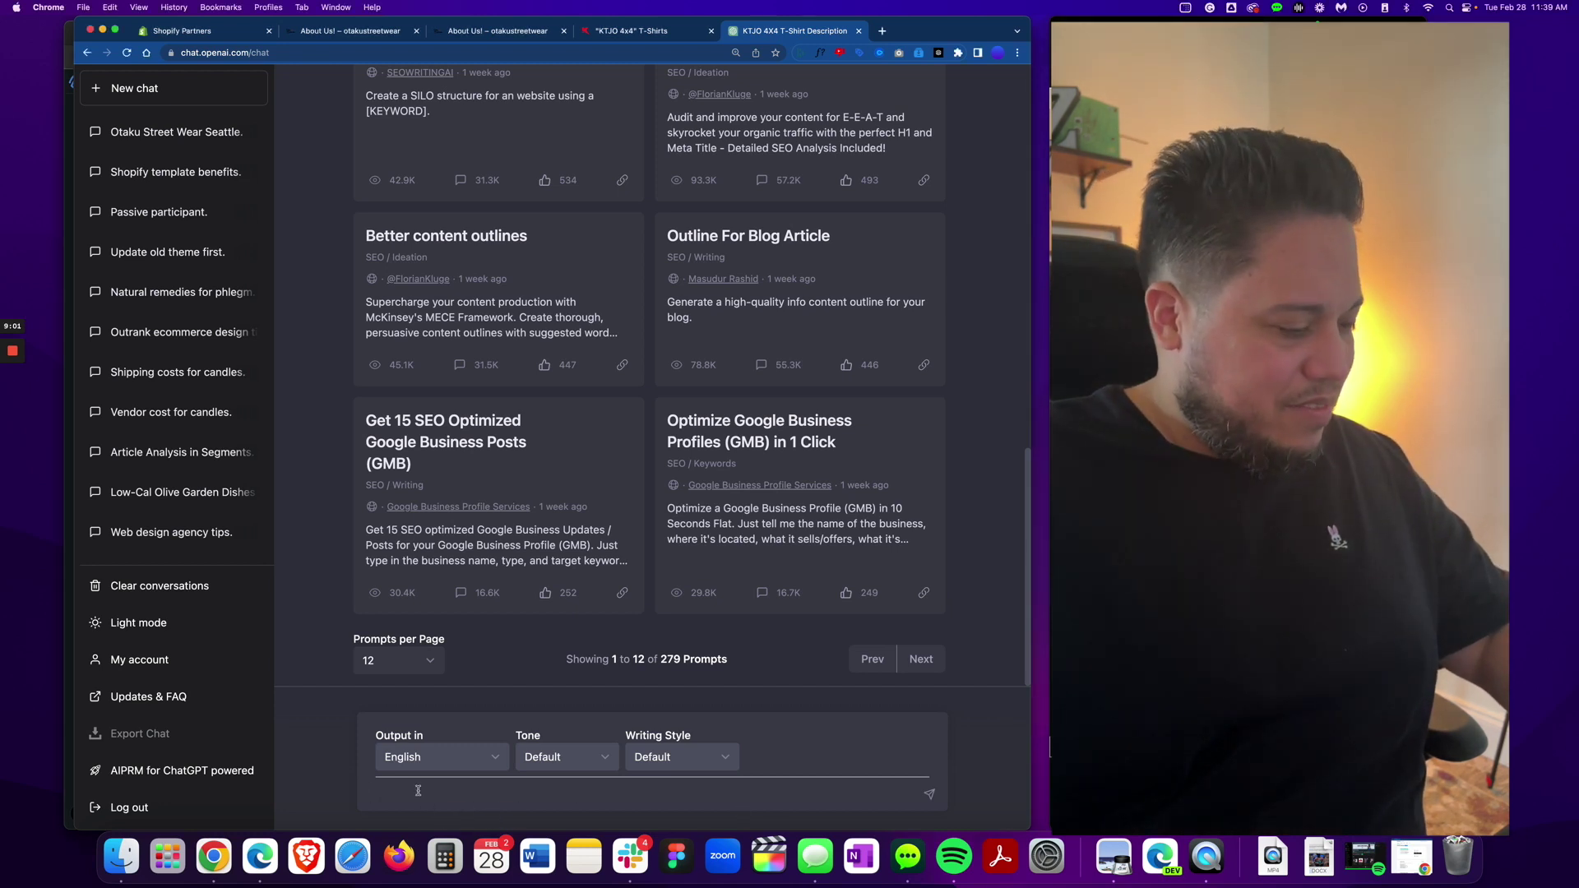
pyautogui.write('There is a brand called KTjo4x4 that has a story like this:')
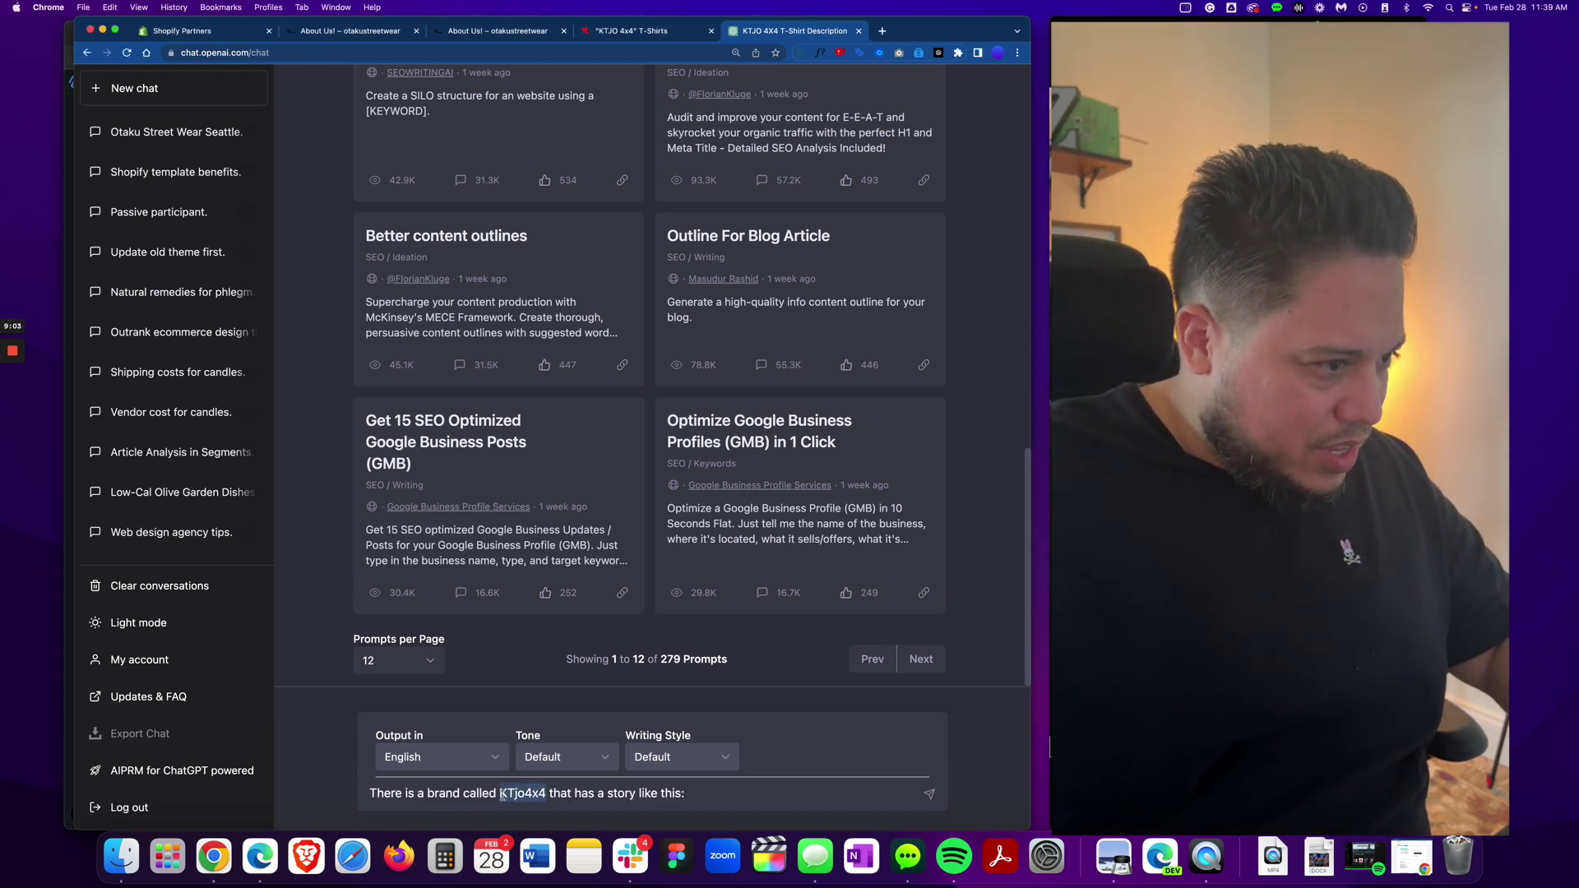
pyautogui.press('BackSpace')
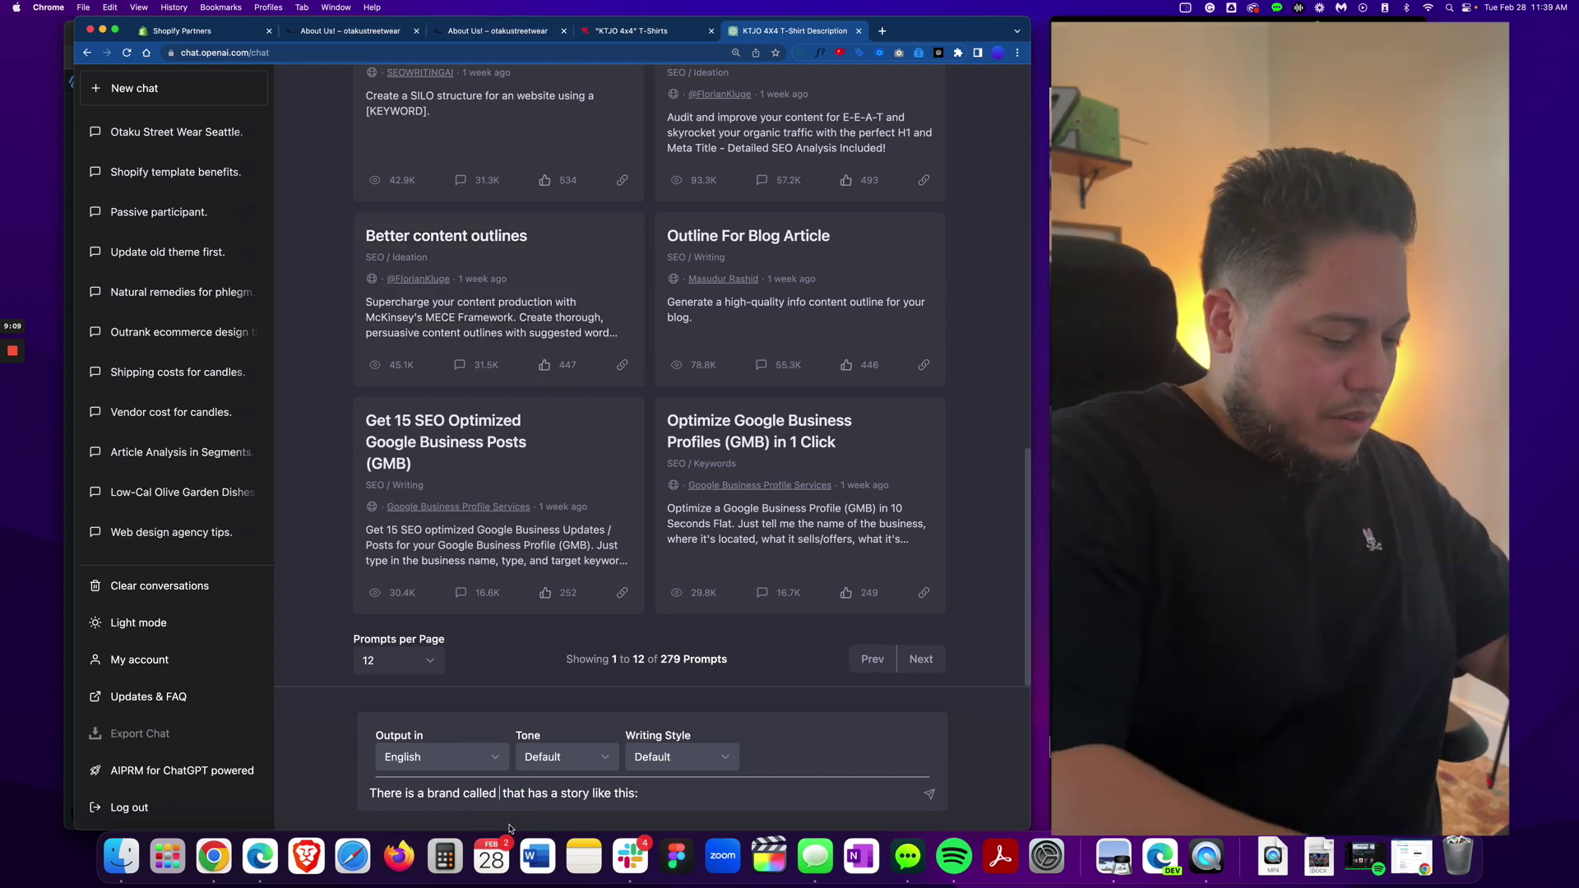
pyautogui.write('otakustreetwear')
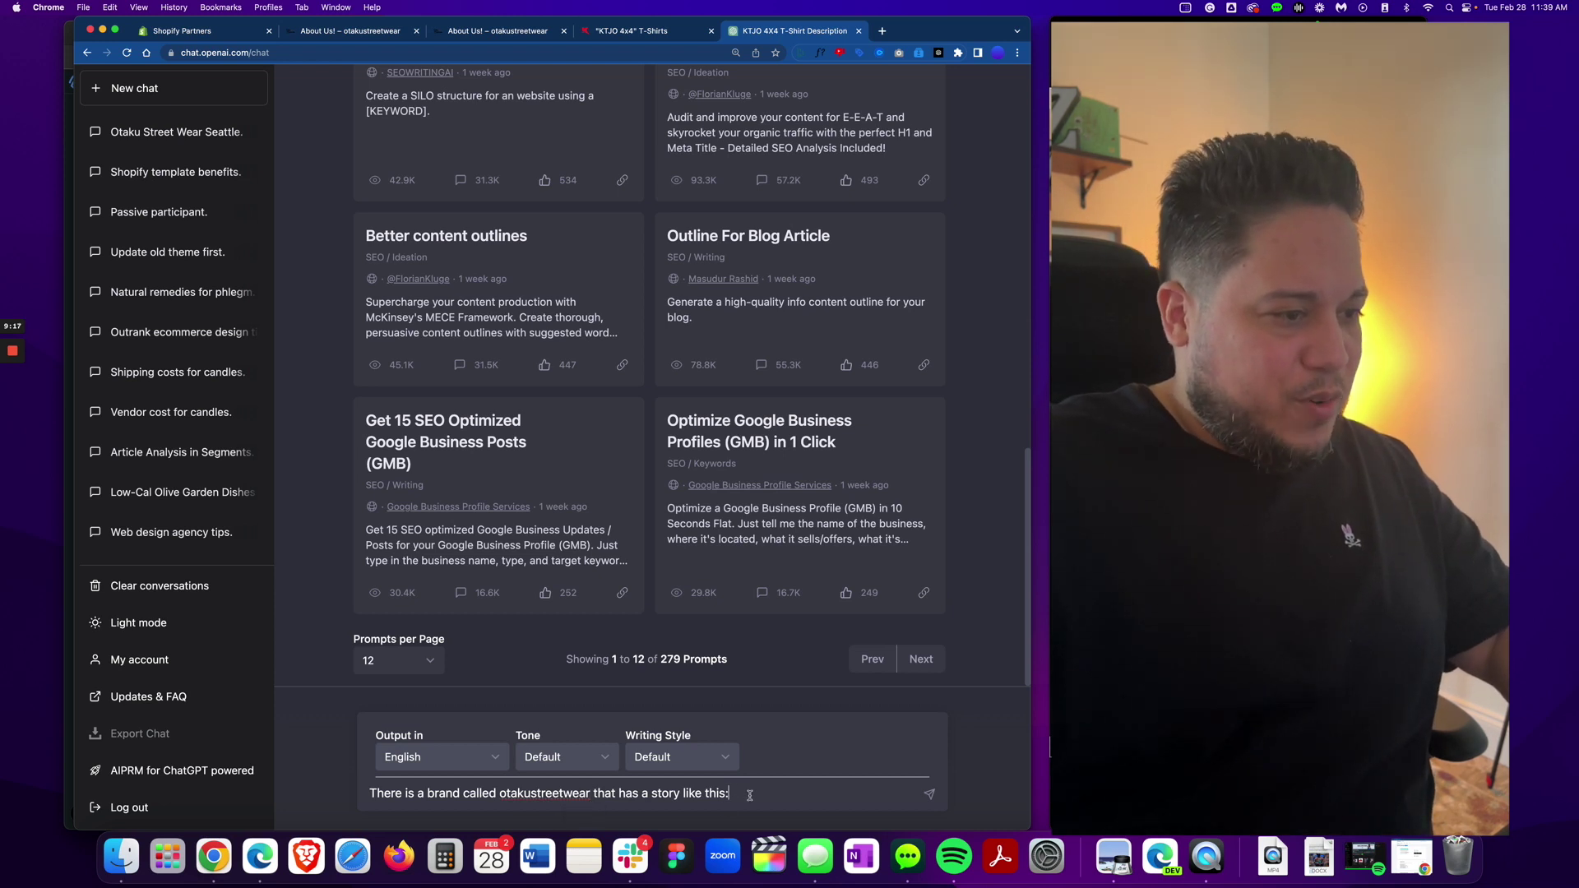
# Step: Copy the General information paragraph from the otakustreetwear About Us page and add it in quotation marks to the end of the ChatGPT prompt
pyautogui.click(495, 33)
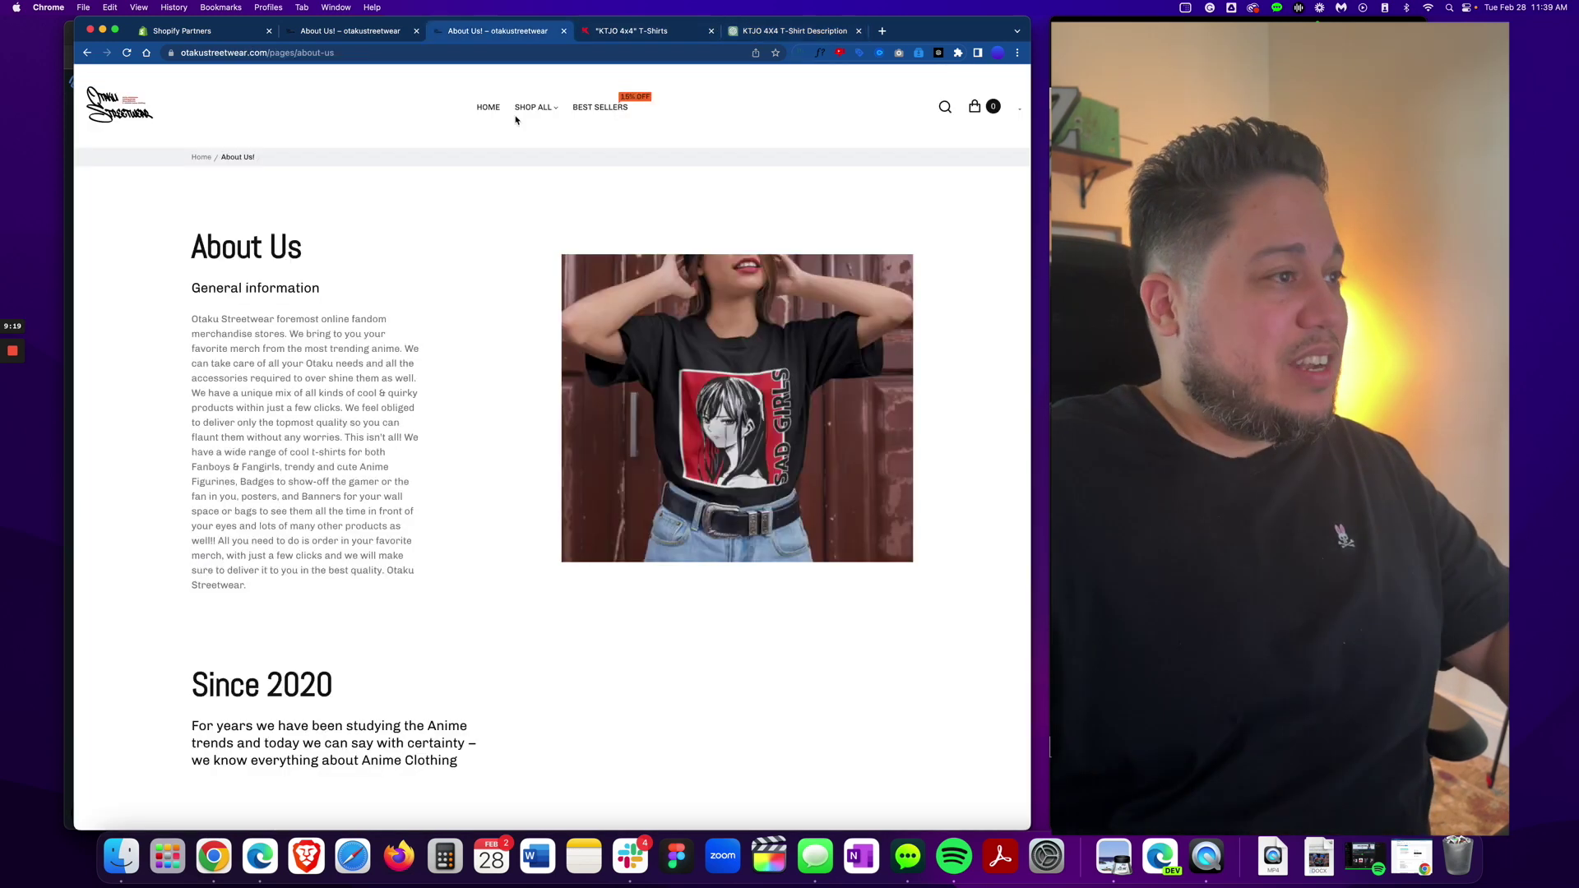
pyautogui.moveTo(190, 322); pyautogui.dragTo(312, 606)
pyautogui.rightClick(308, 573)
pyautogui.click(339, 597)
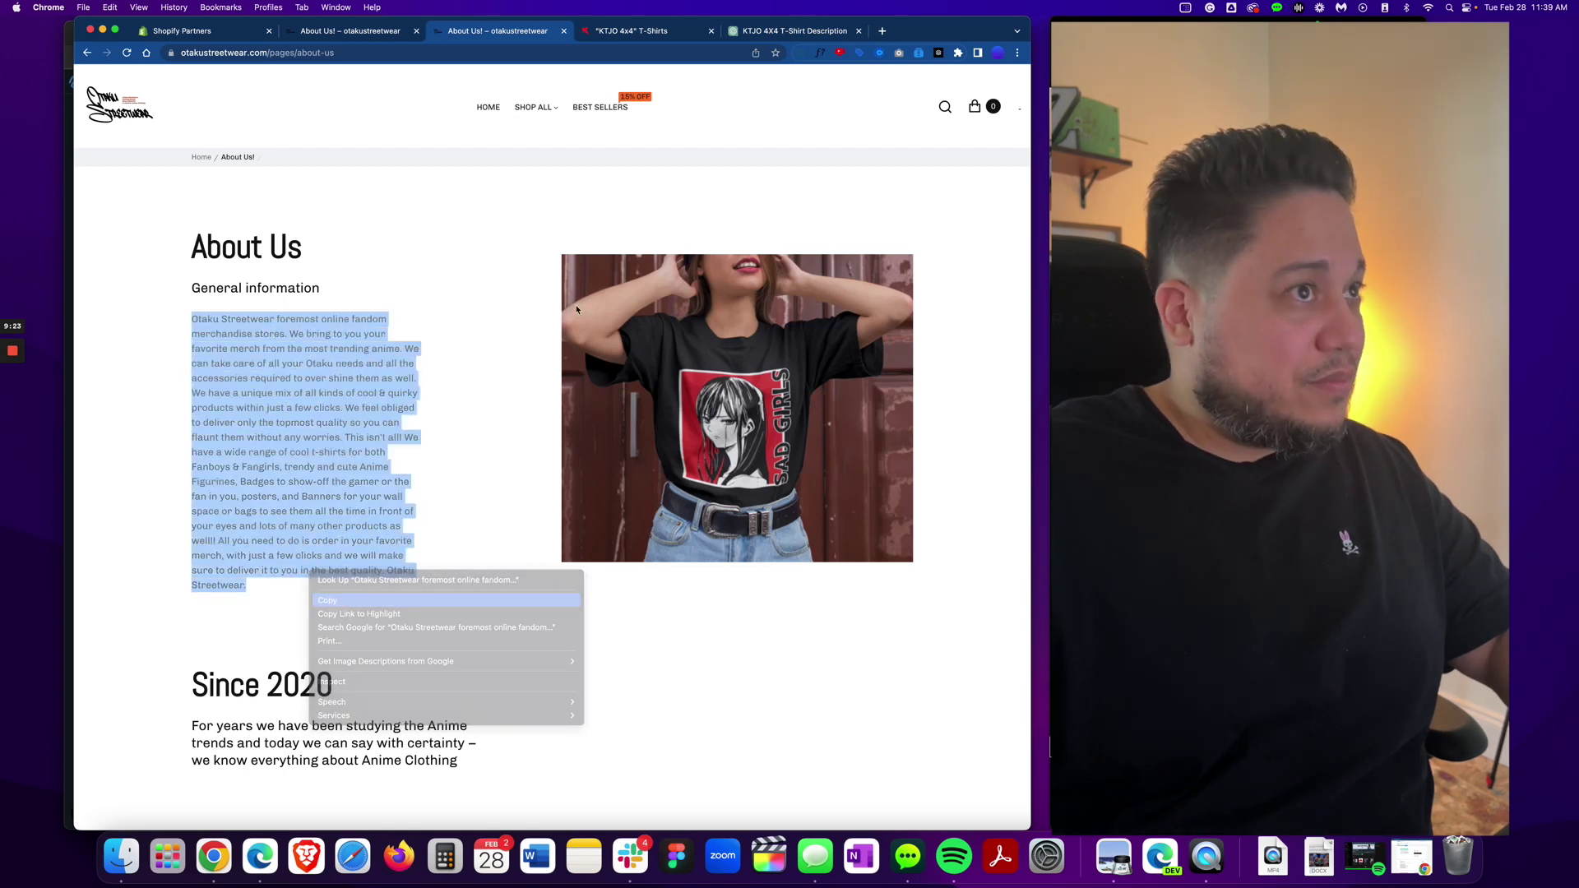
pyautogui.click(757, 33)
pyautogui.click(820, 789)
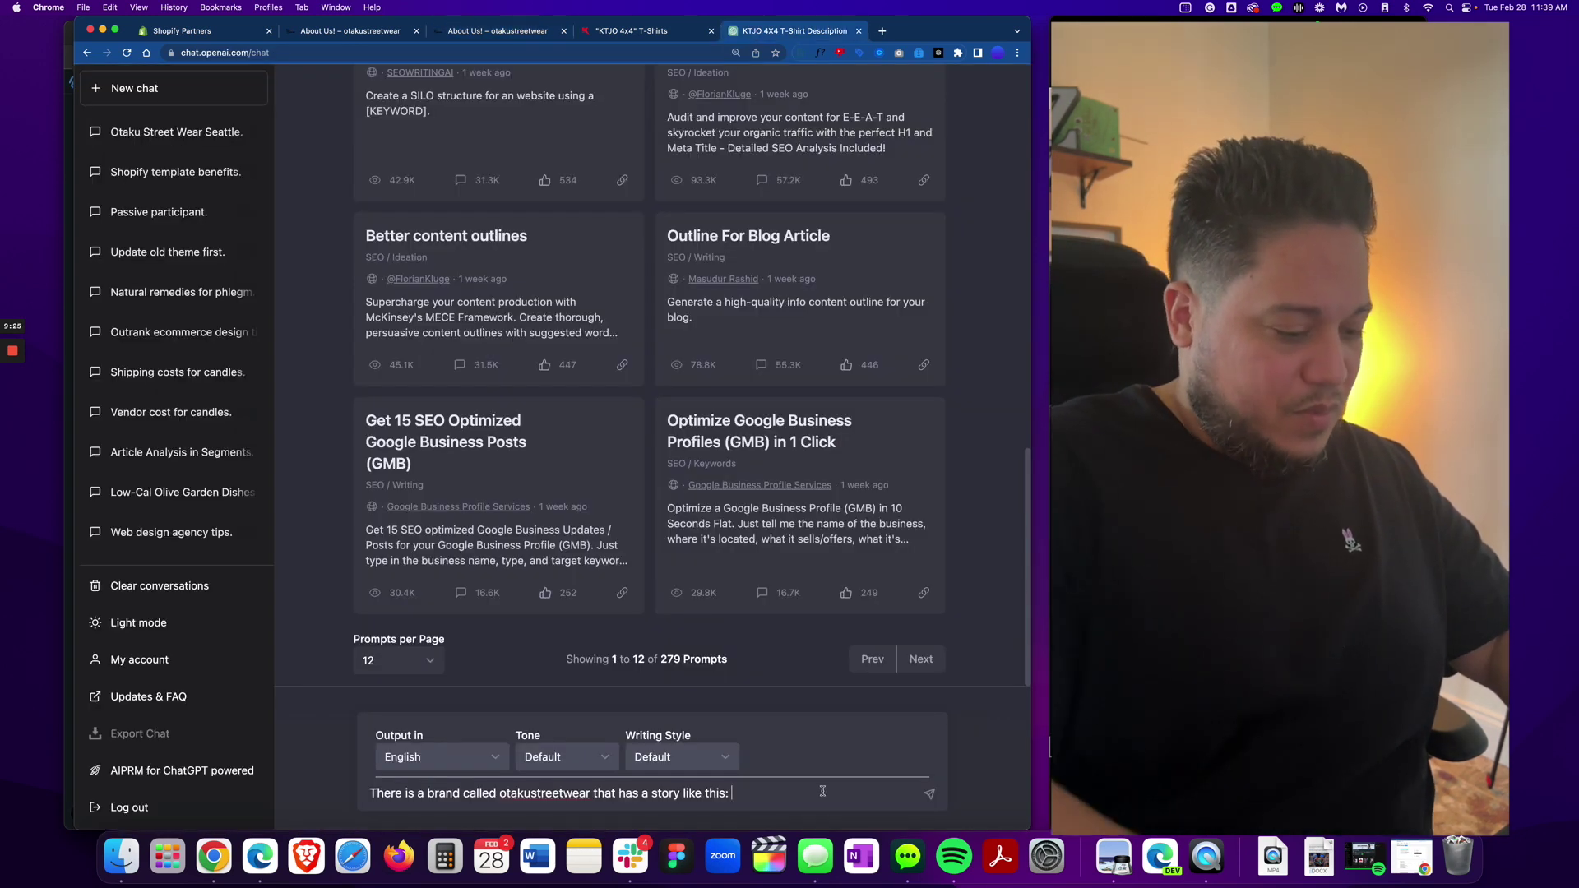
pyautogui.write('"')
pyautogui.press('super+v')
pyautogui.write('"')
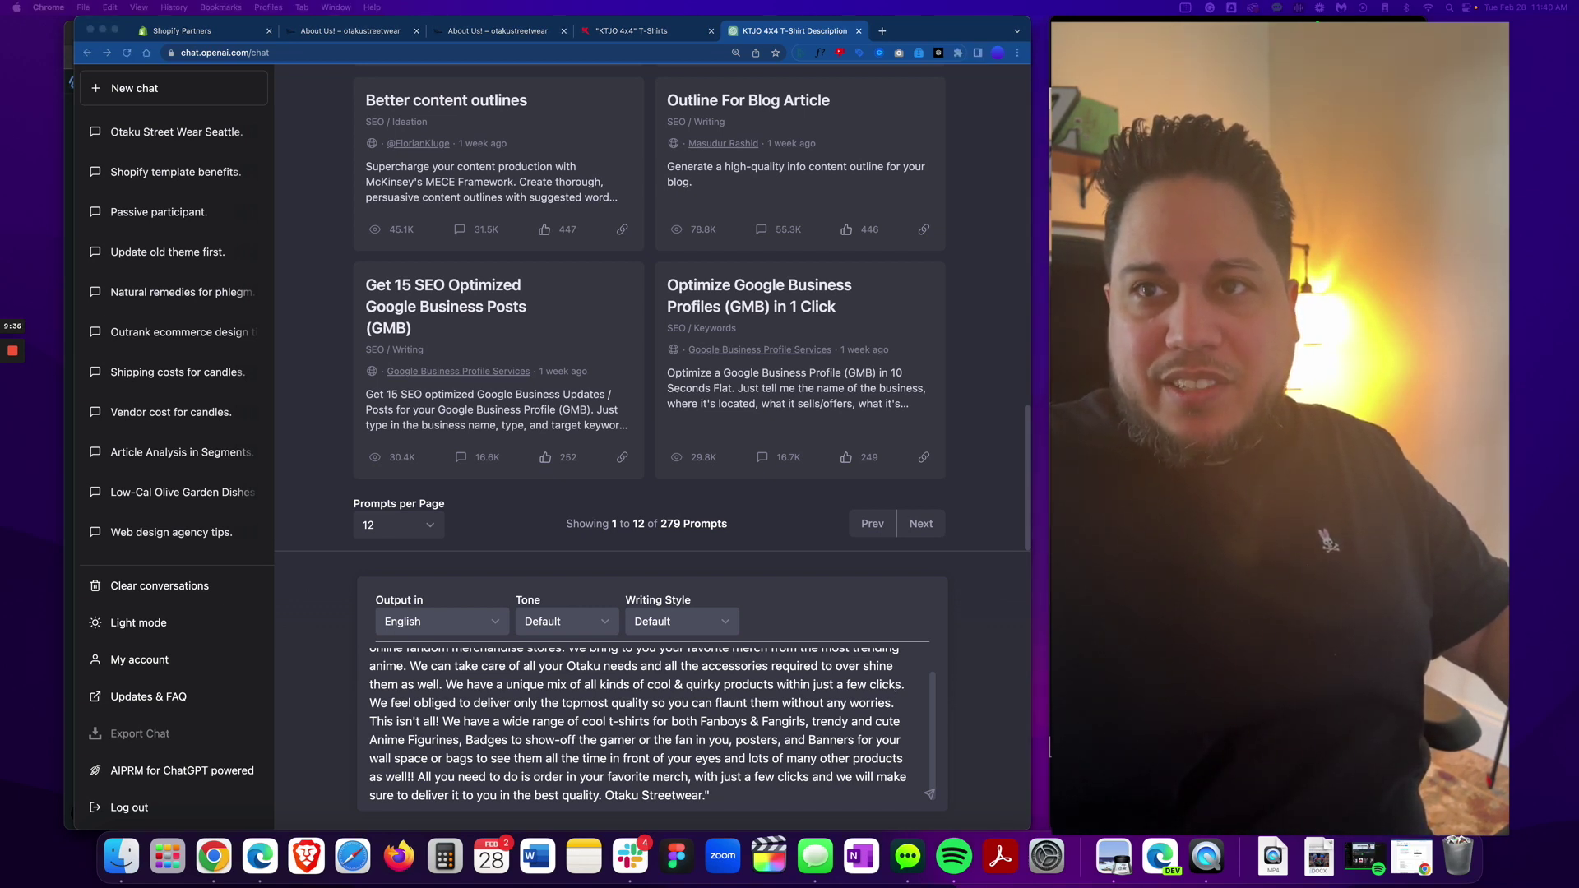
# Step: Add the sentence This brand has a product called "" with details saying : to the prompt, leaving the product name between the quotes empty
pyautogui.click(731, 796)
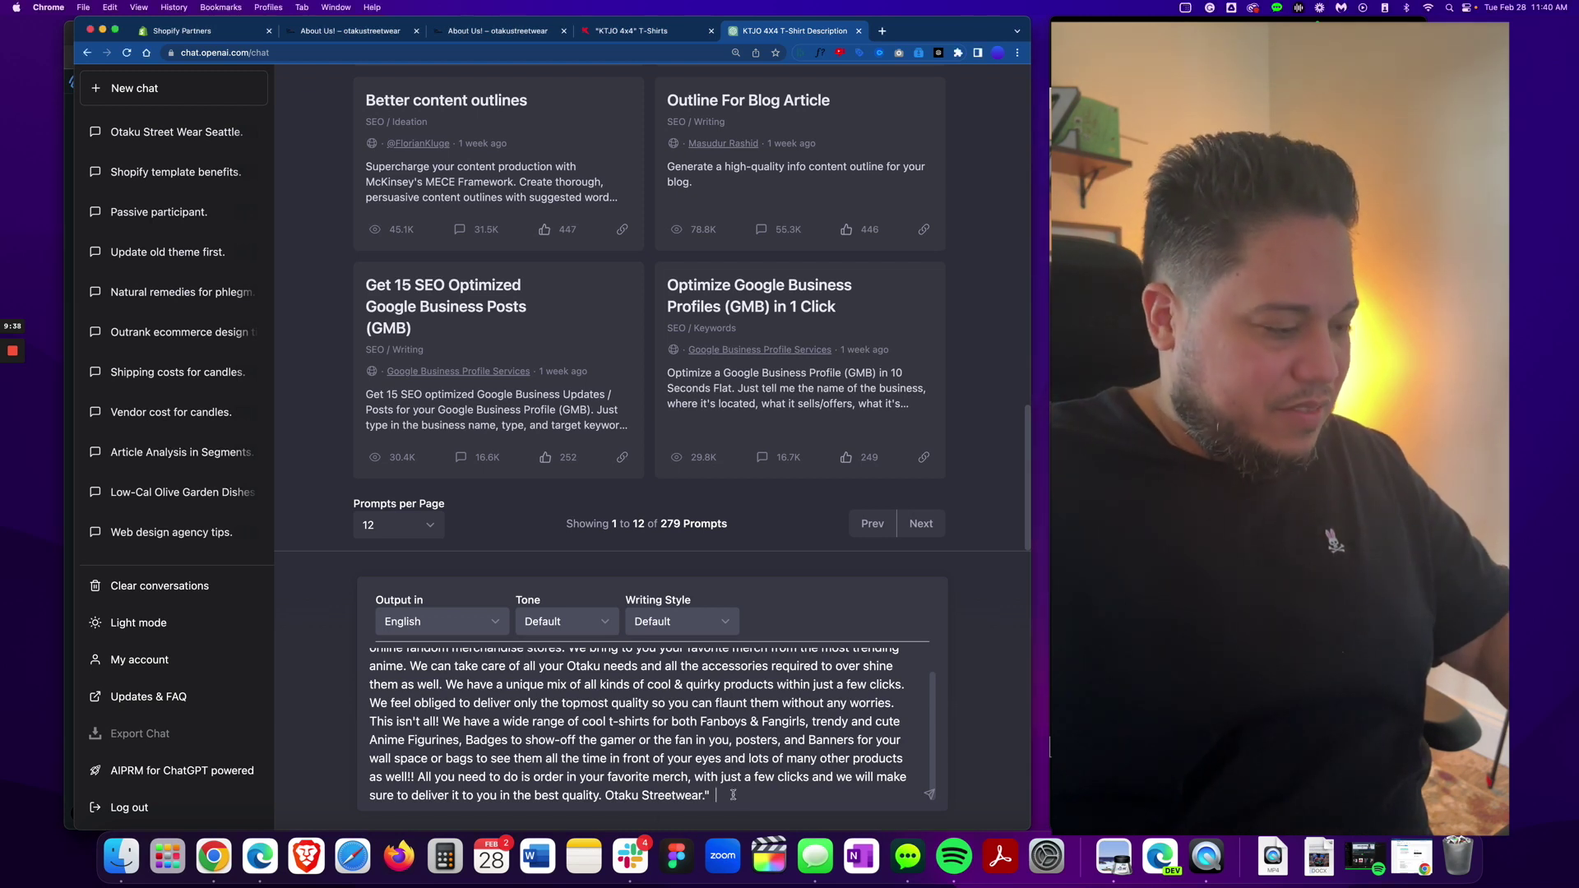
pyautogui.press('super+v')
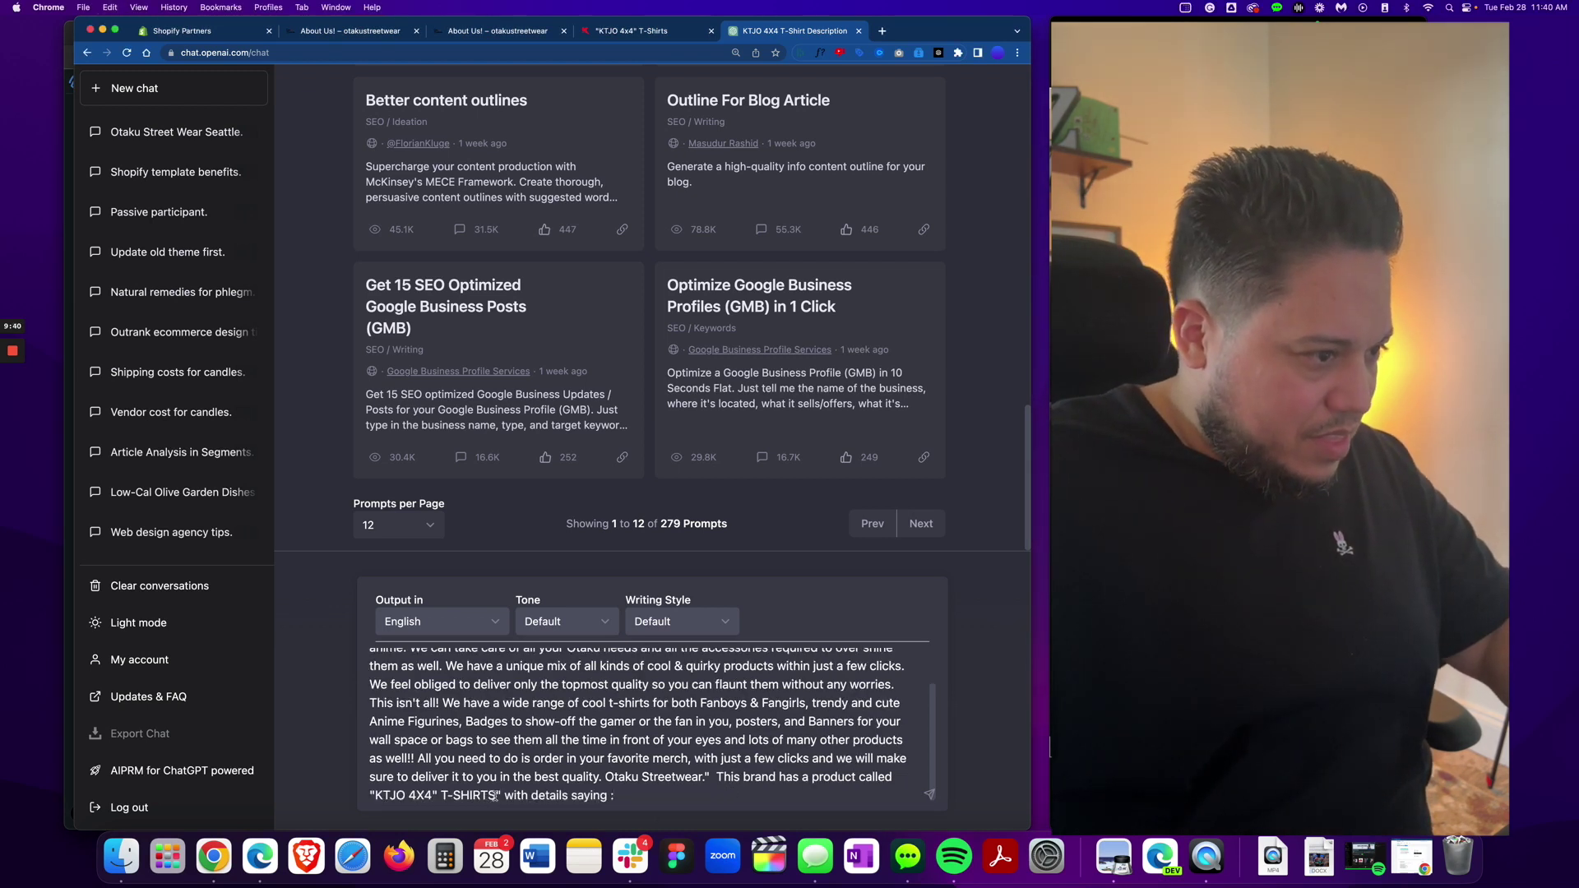
pyautogui.moveTo(496, 796); pyautogui.dragTo(377, 794)
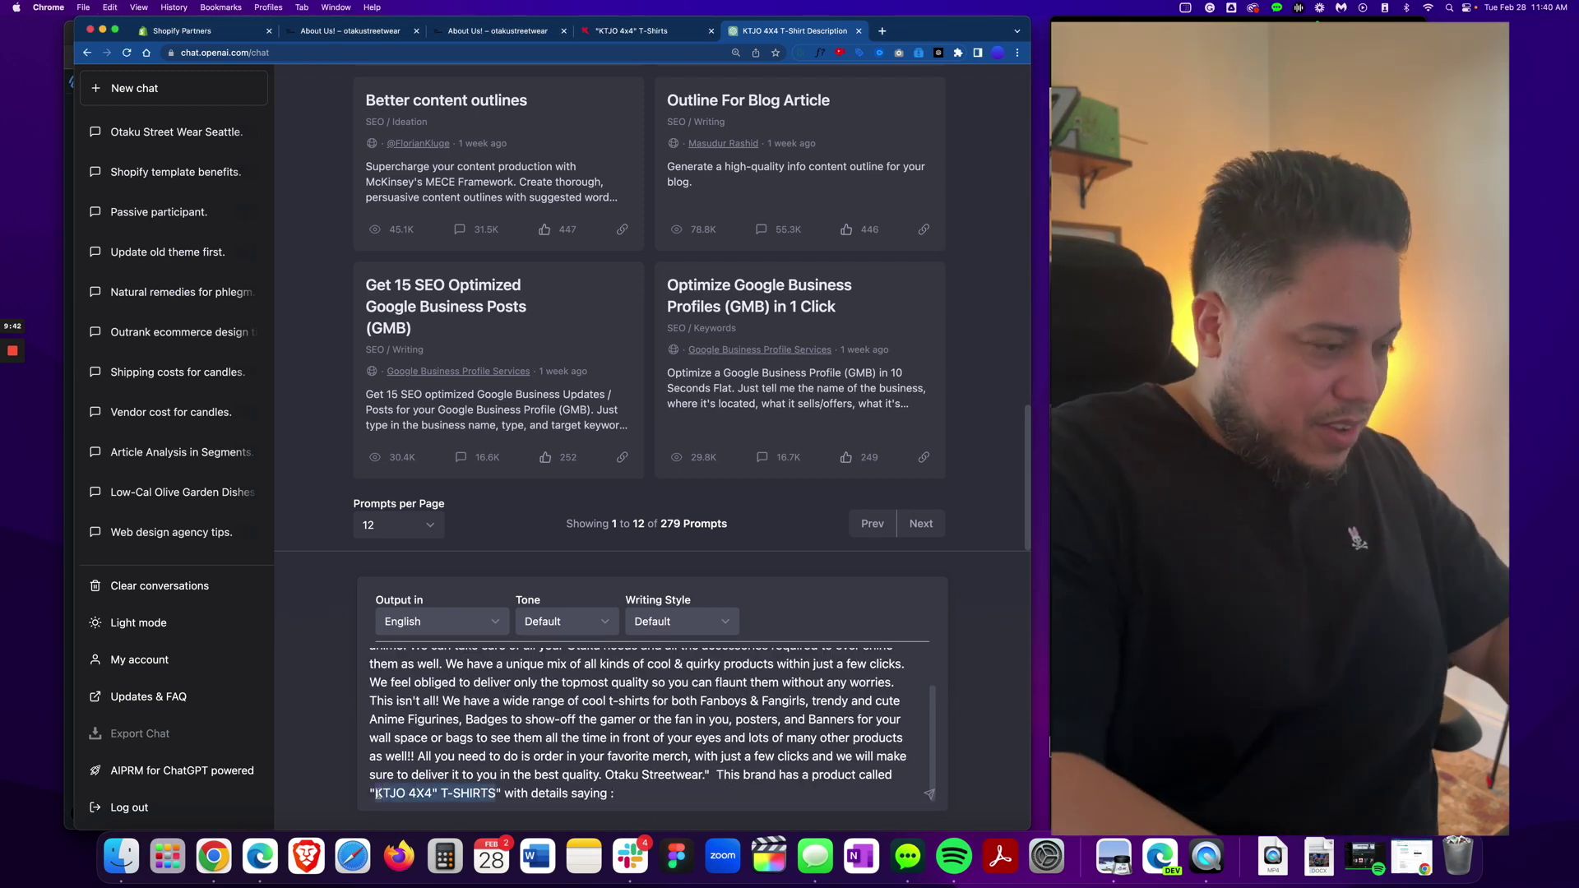
pyautogui.press('BackSpace')
# Step: In the otakustreetwear store, open the T-Shirt collection and go to the Hayao Harajuku T Shirt product page
pyautogui.click(504, 33)
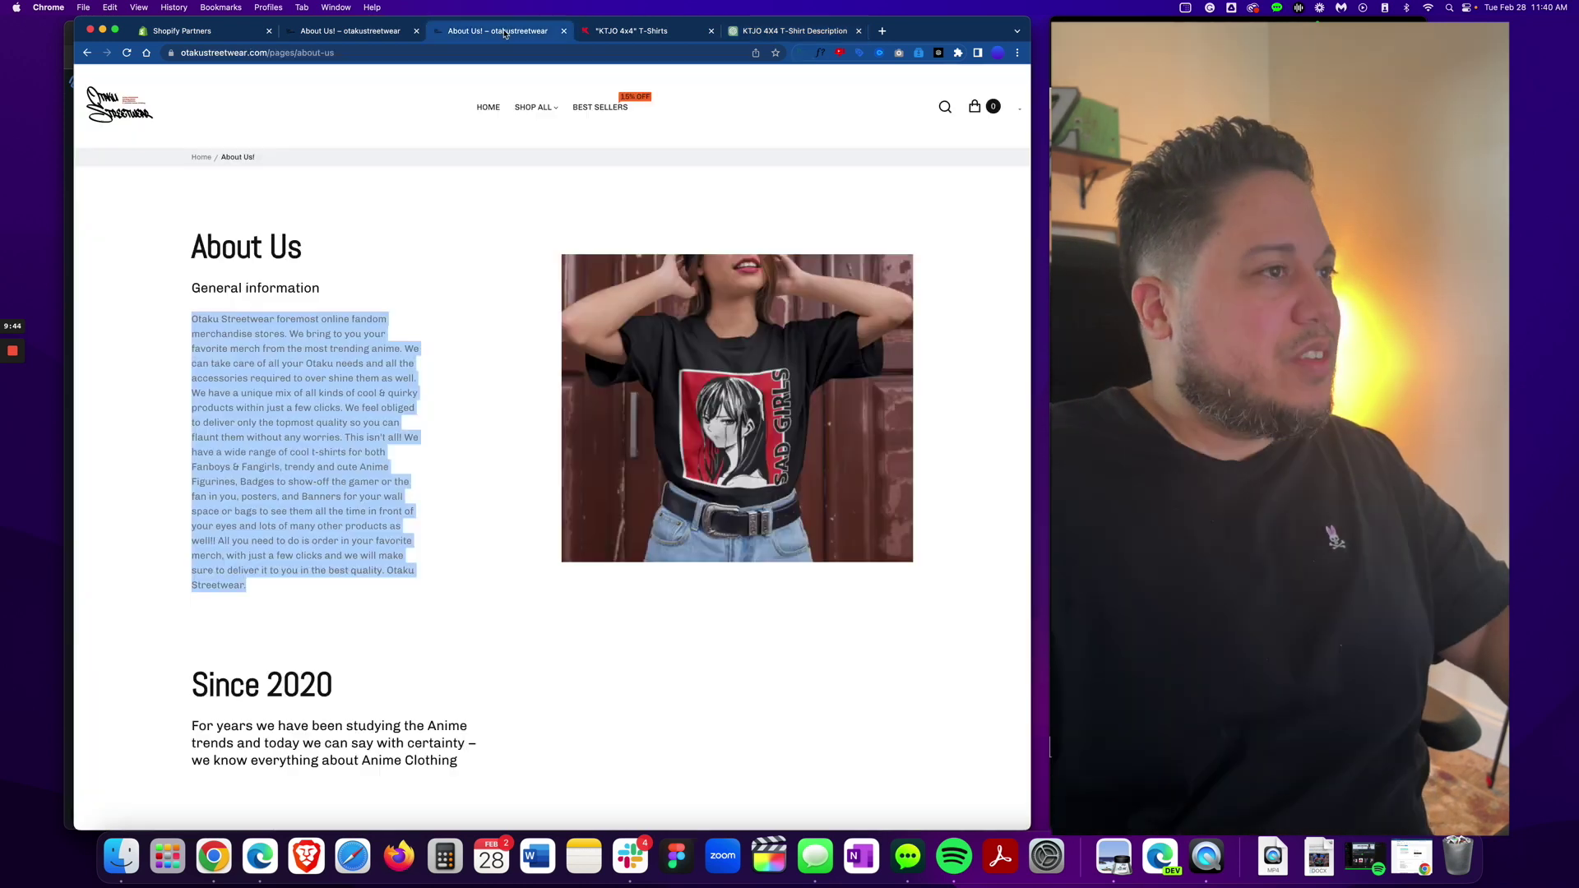
pyautogui.moveTo(526, 115)
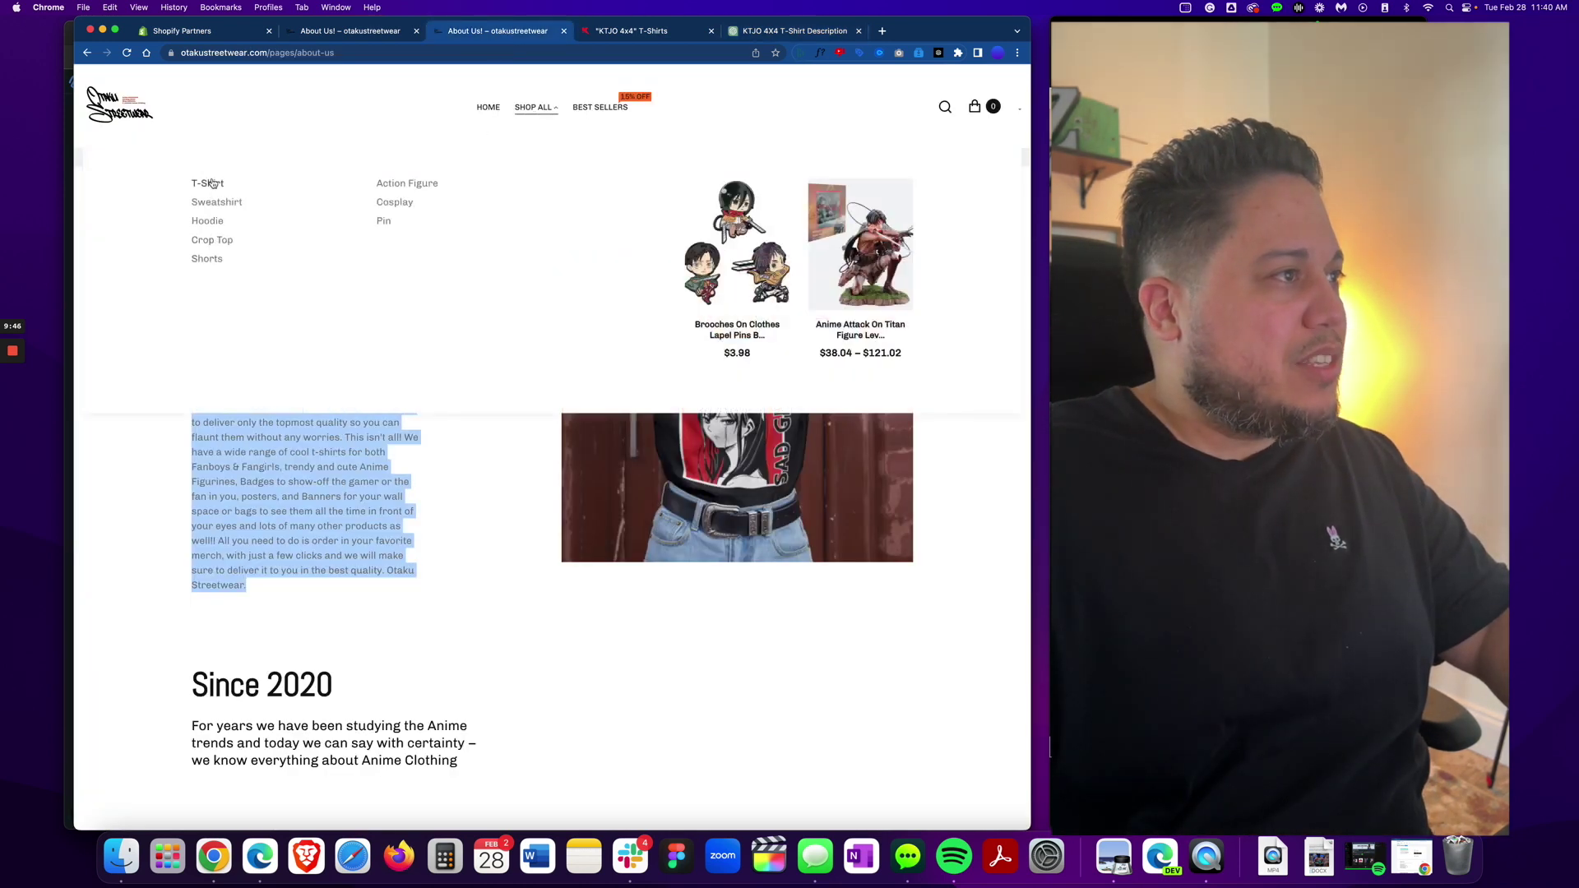
pyautogui.click(208, 182)
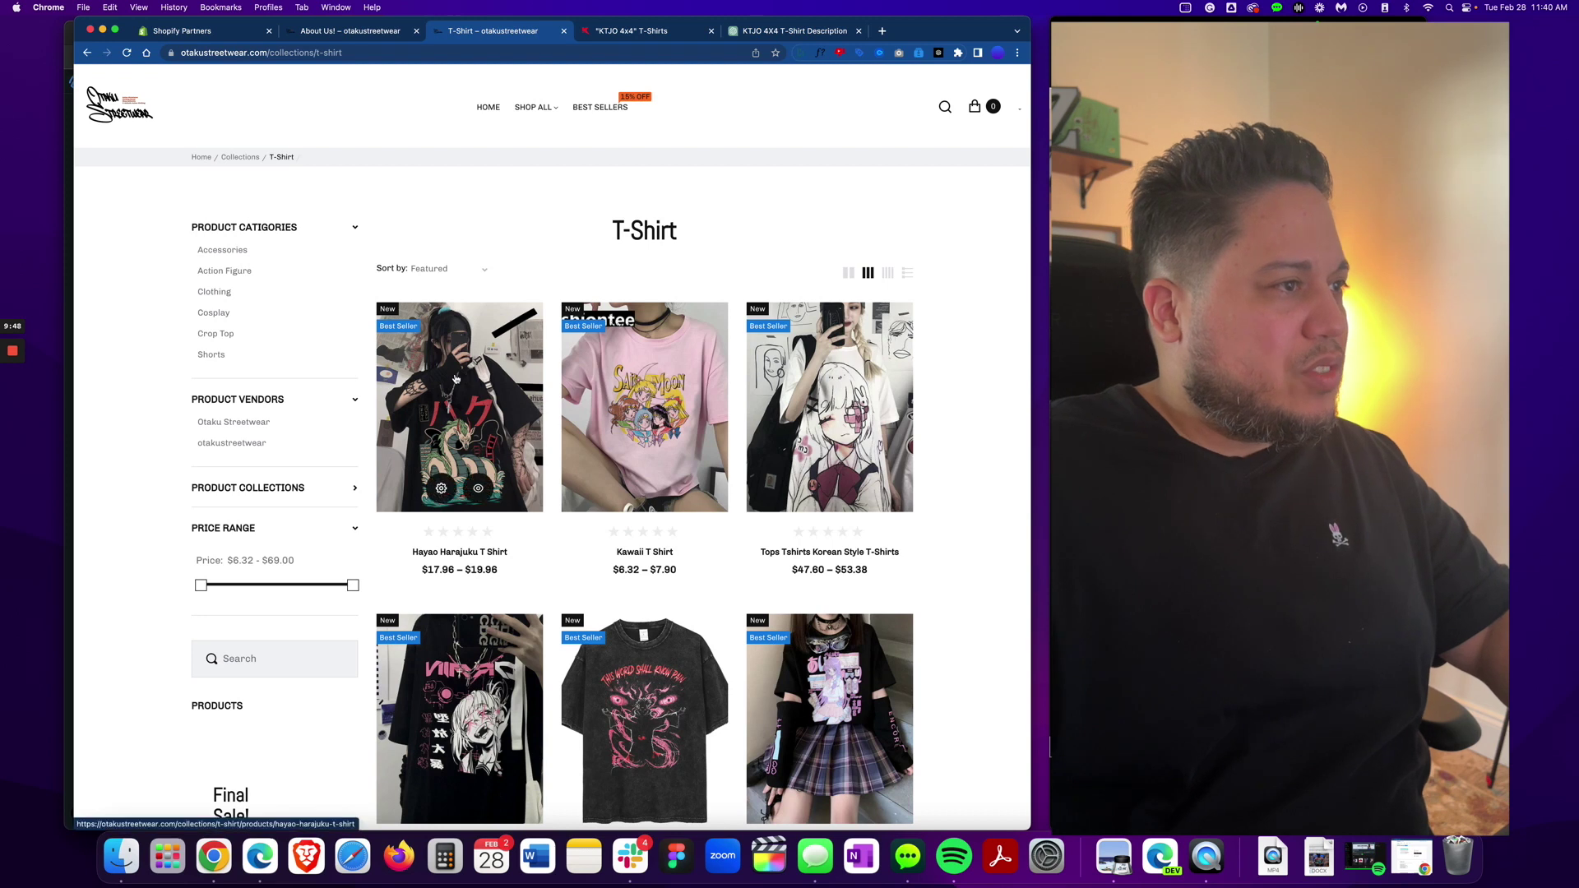
pyautogui.click(455, 378)
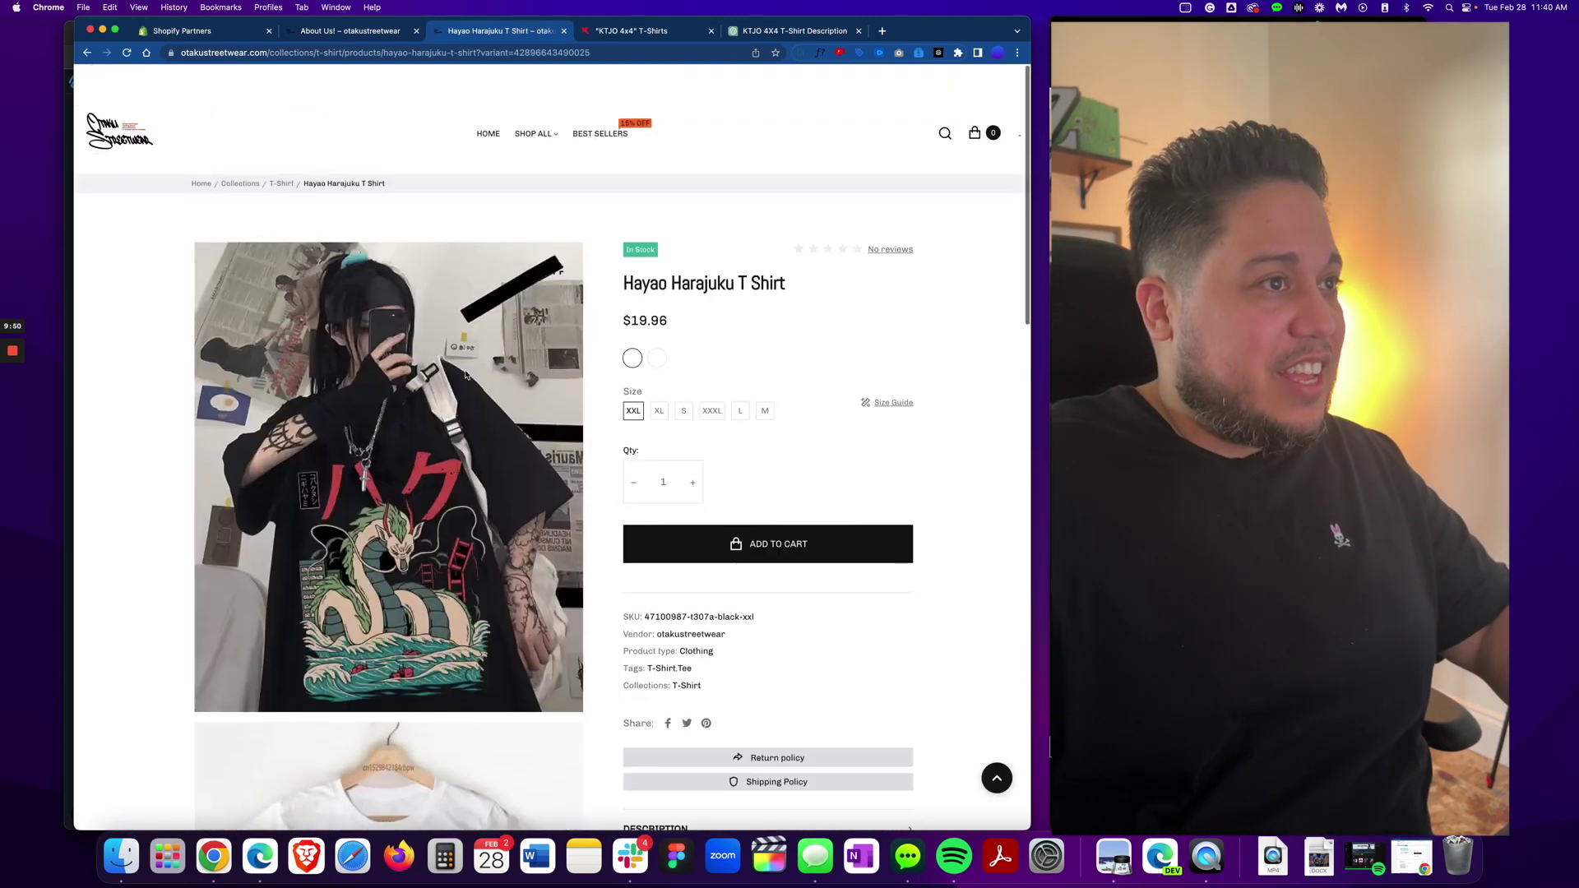
# Step: Copy the product title Hayao Harajuku T Shirt and insert it between the empty product-name quotes in the ChatGPT prompt
pyautogui.scroll(-1, 465, 375)
pyautogui.tripleClick(669, 258)
pyautogui.rightClick(668, 258)
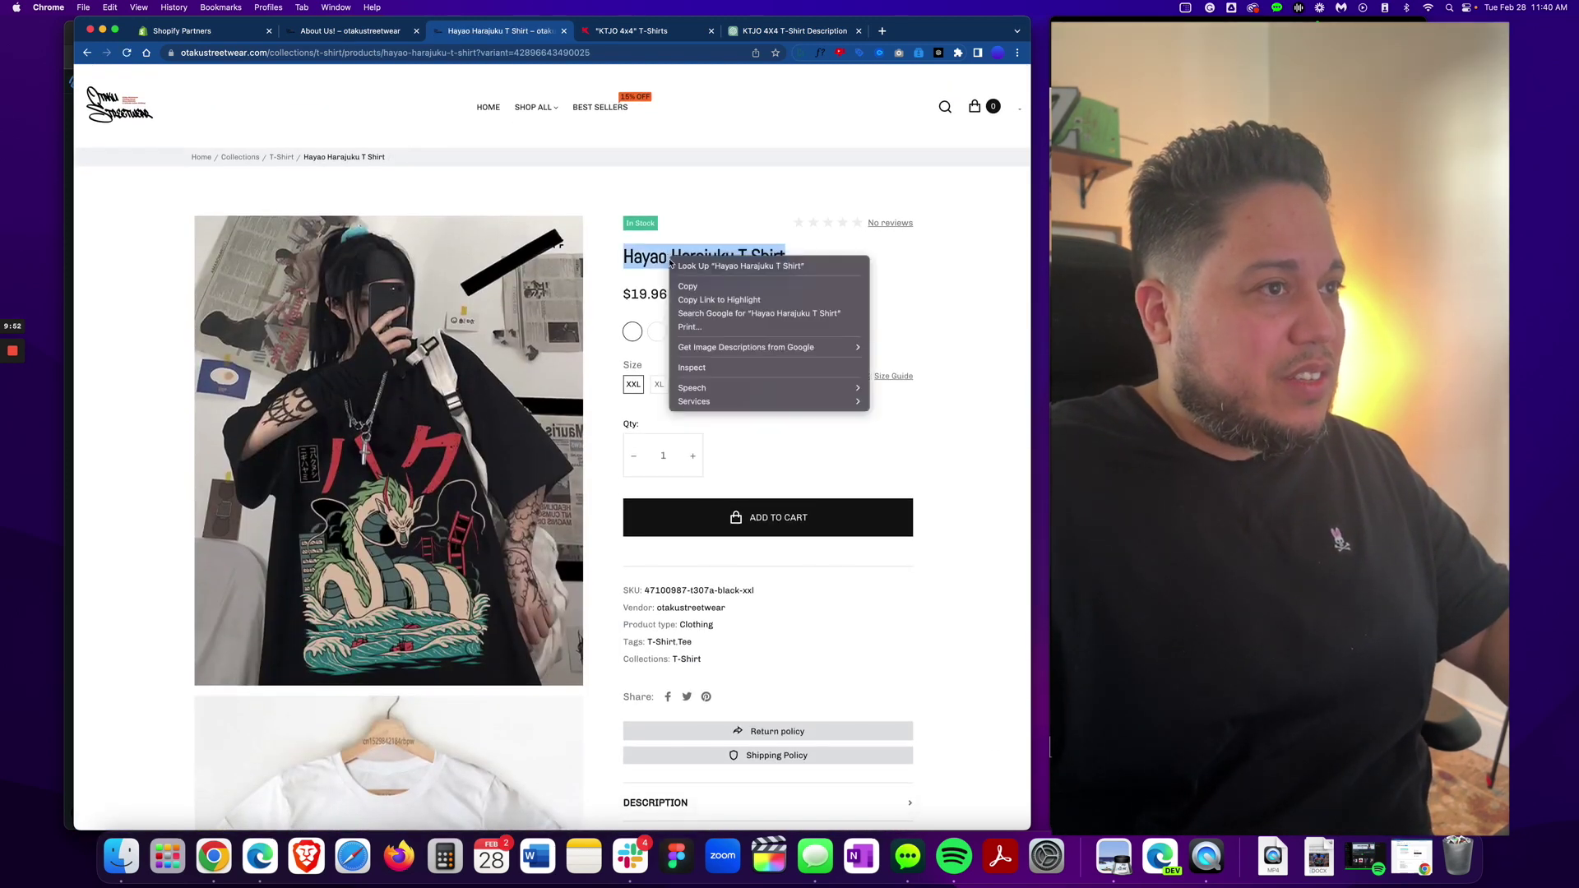
pyautogui.click(686, 290)
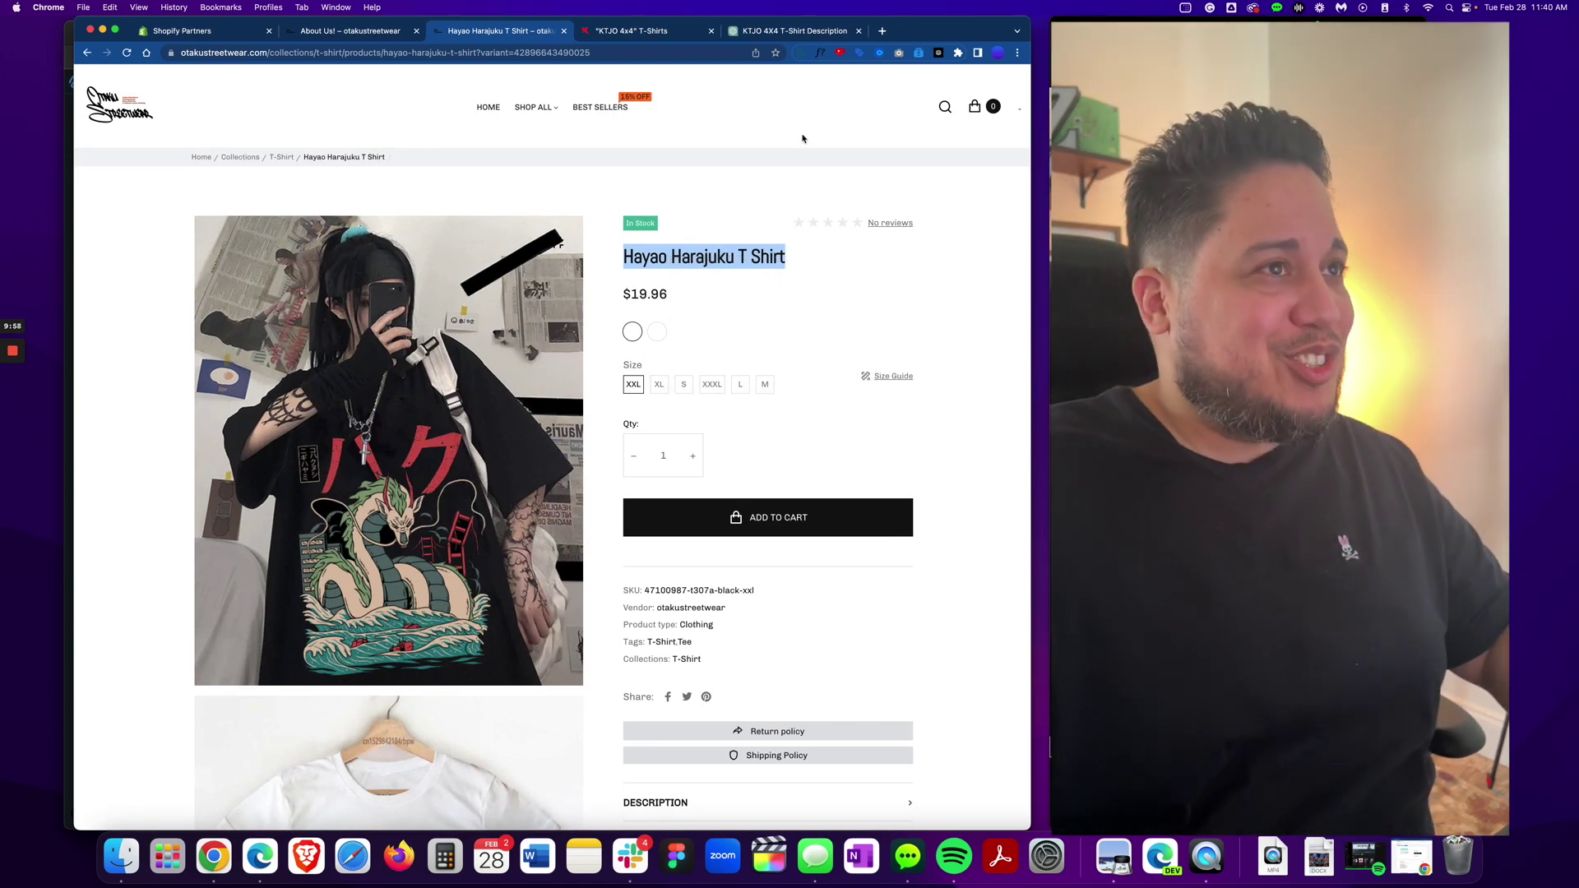
pyautogui.click(749, 36)
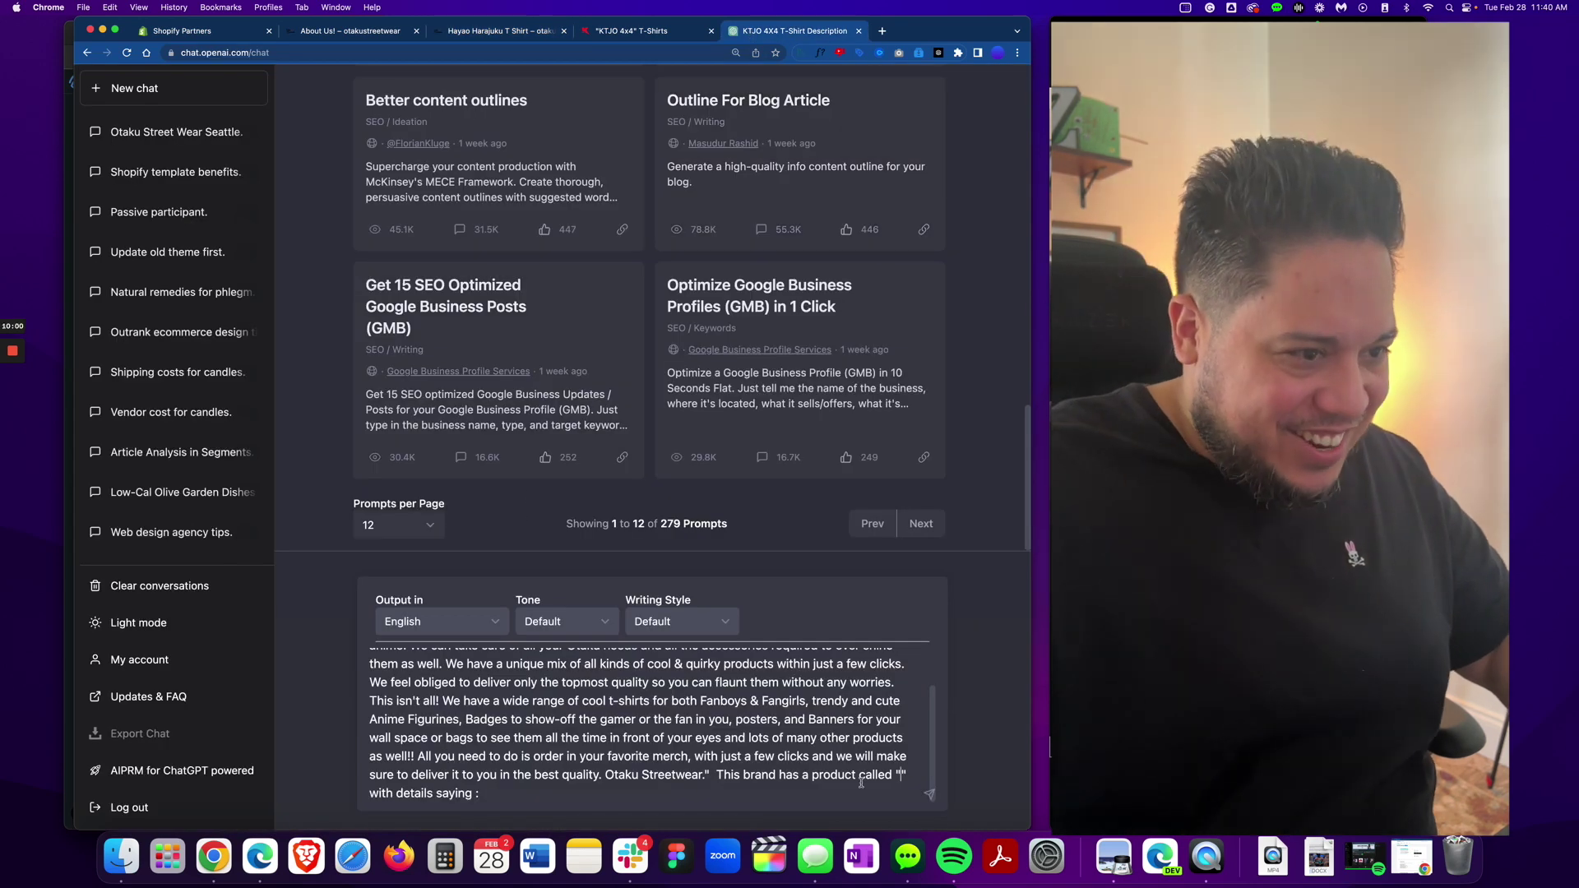
pyautogui.press('super+v')
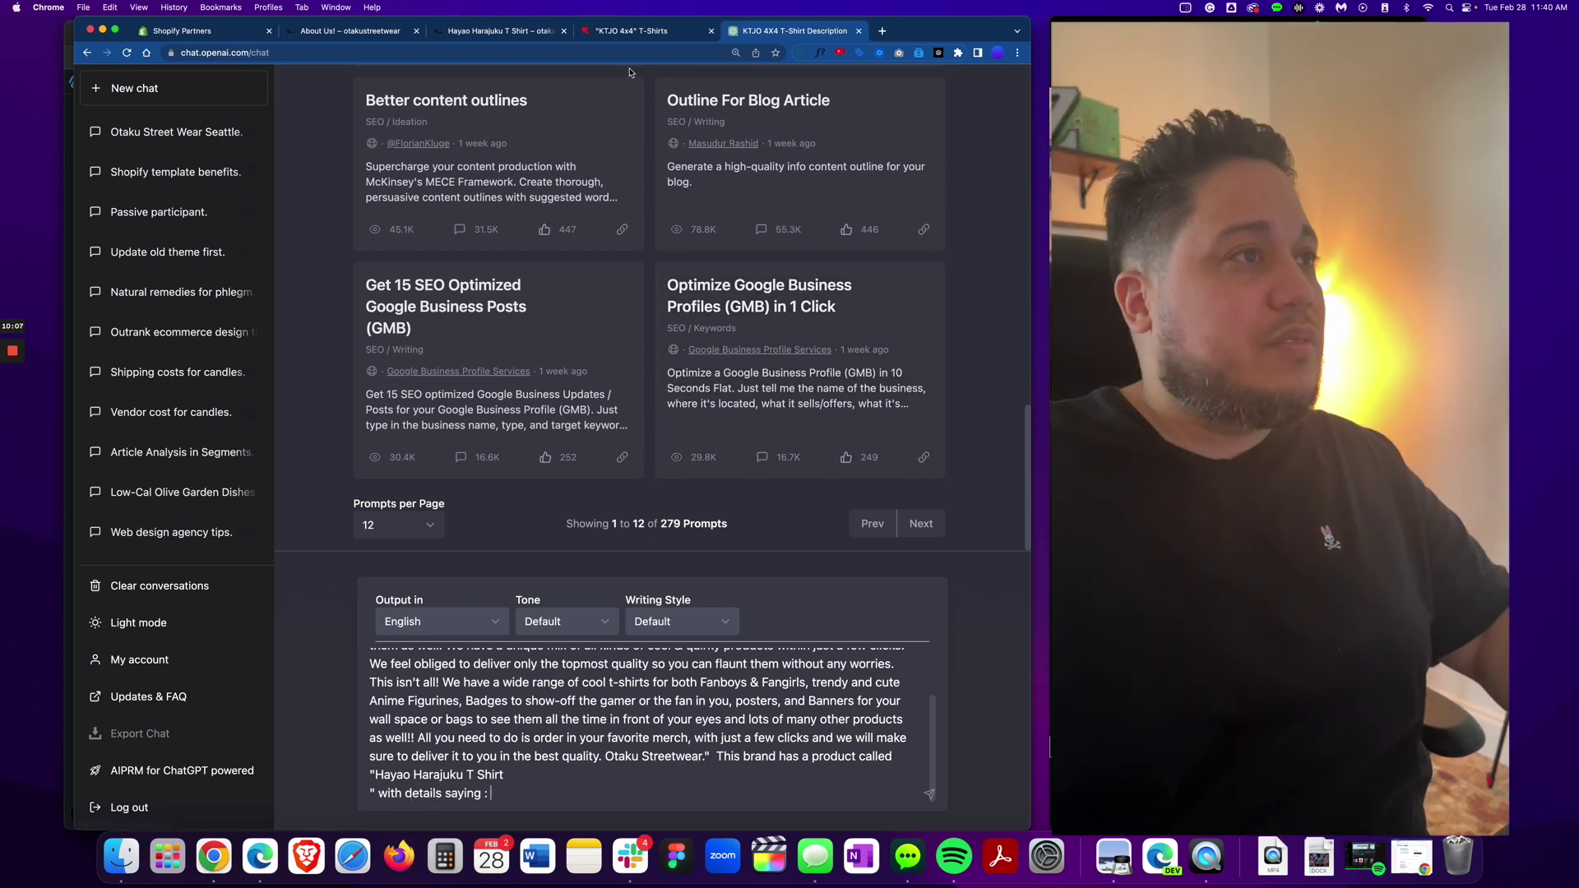
# Step: Copy the full description text of the Hayao Harajuku T Shirt and add it in quotation marks after "with details saying :", ending with a period
pyautogui.click(503, 32)
pyautogui.scroll(-10, 482, 450)
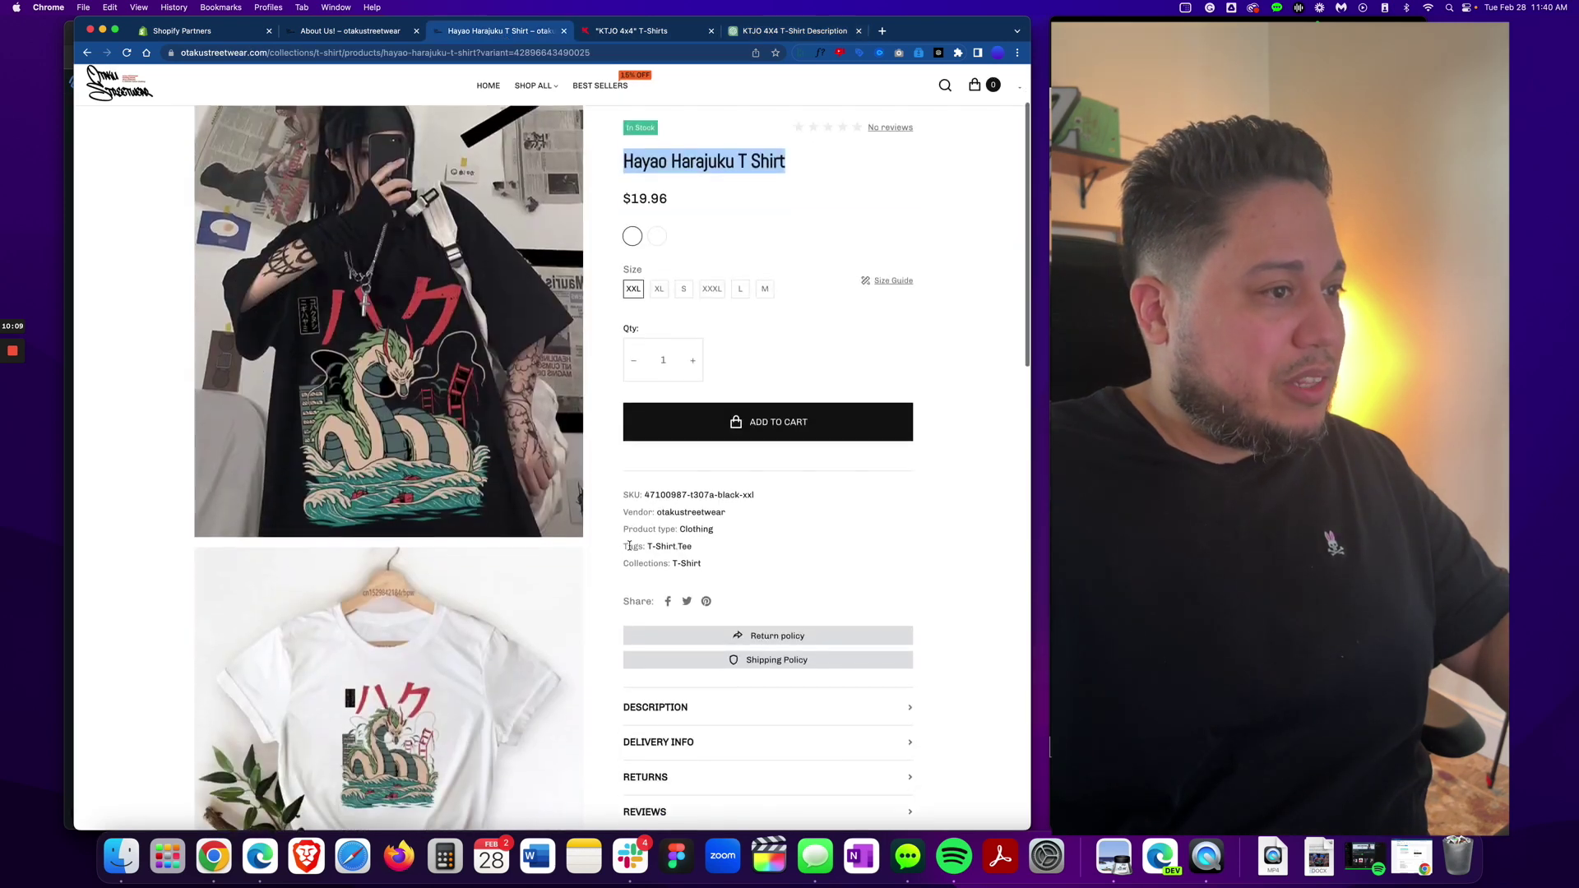
pyautogui.click(731, 586)
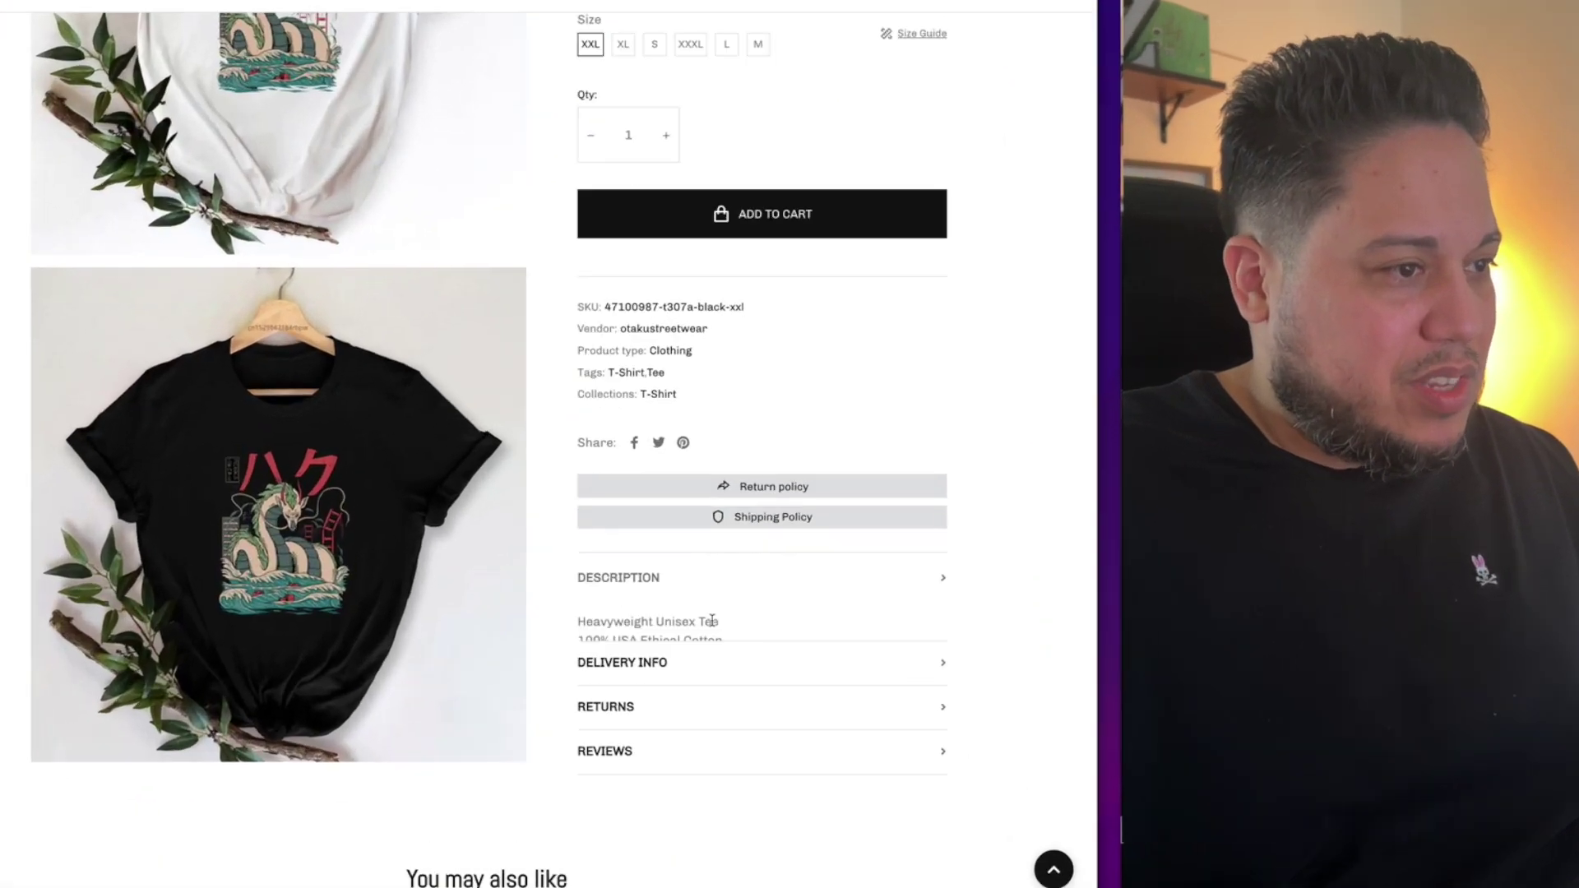
pyautogui.moveTo(500, 493); pyautogui.dragTo(929, 671)
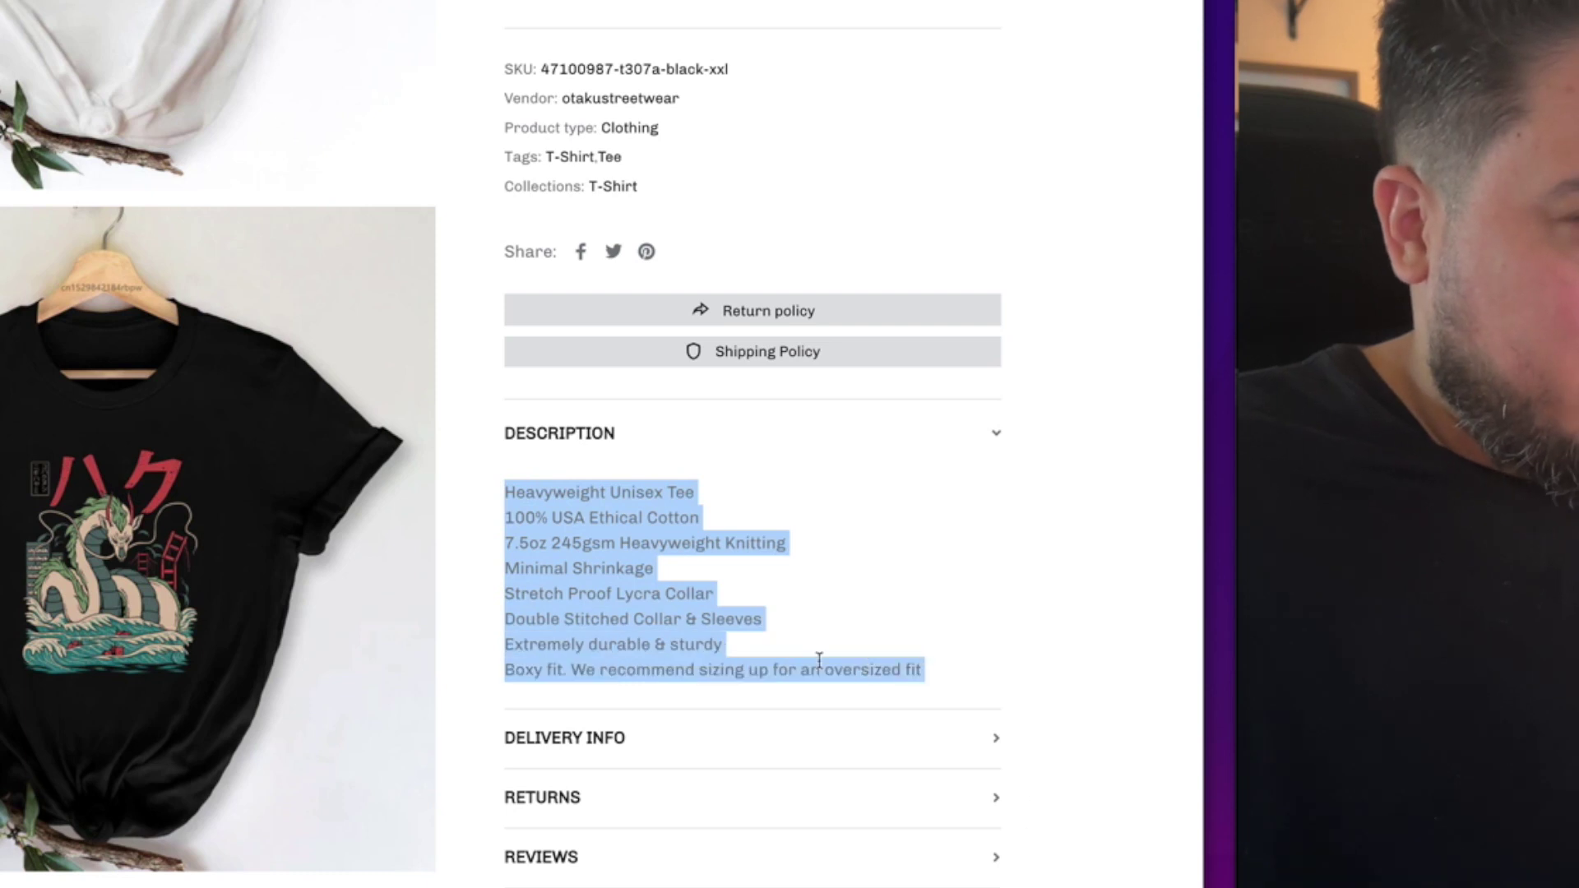
pyautogui.rightClick(639, 581)
pyautogui.click(663, 642)
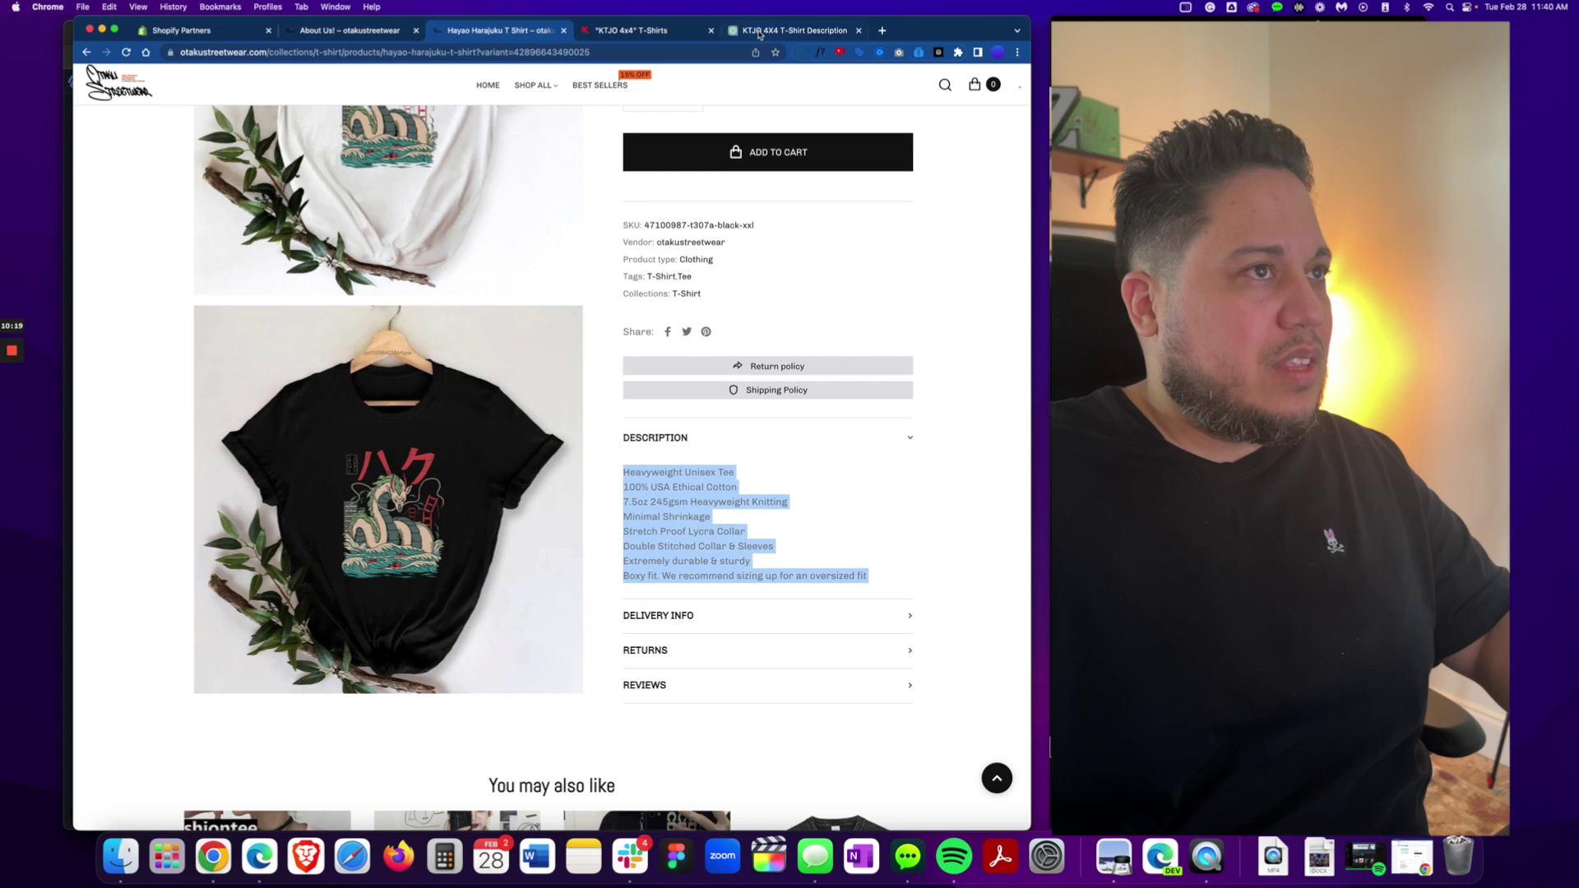
pyautogui.click(760, 34)
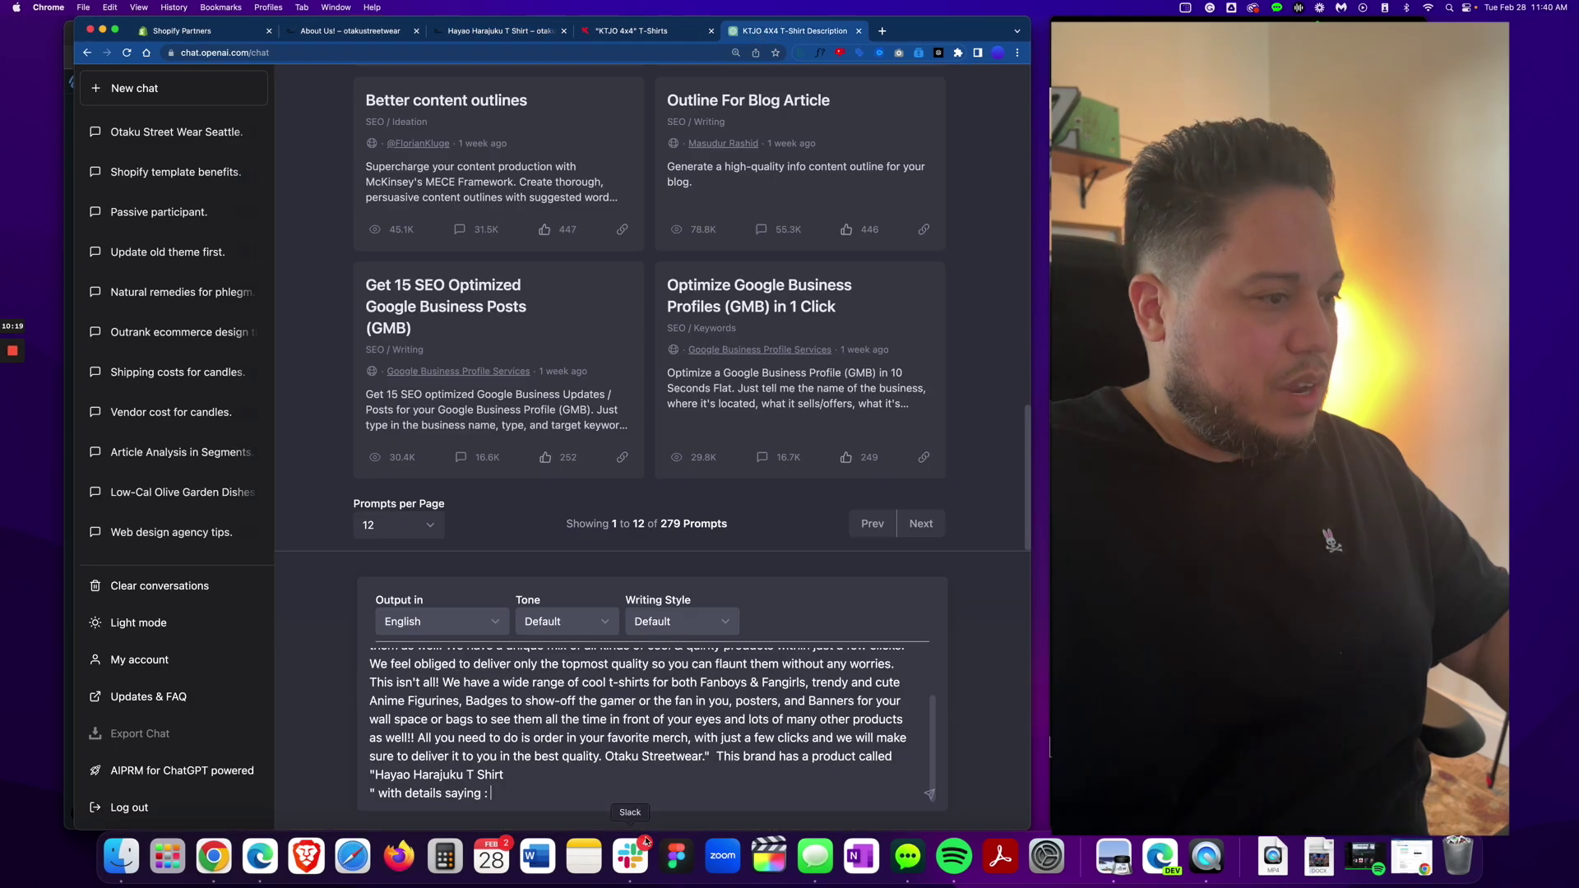
pyautogui.write('"')
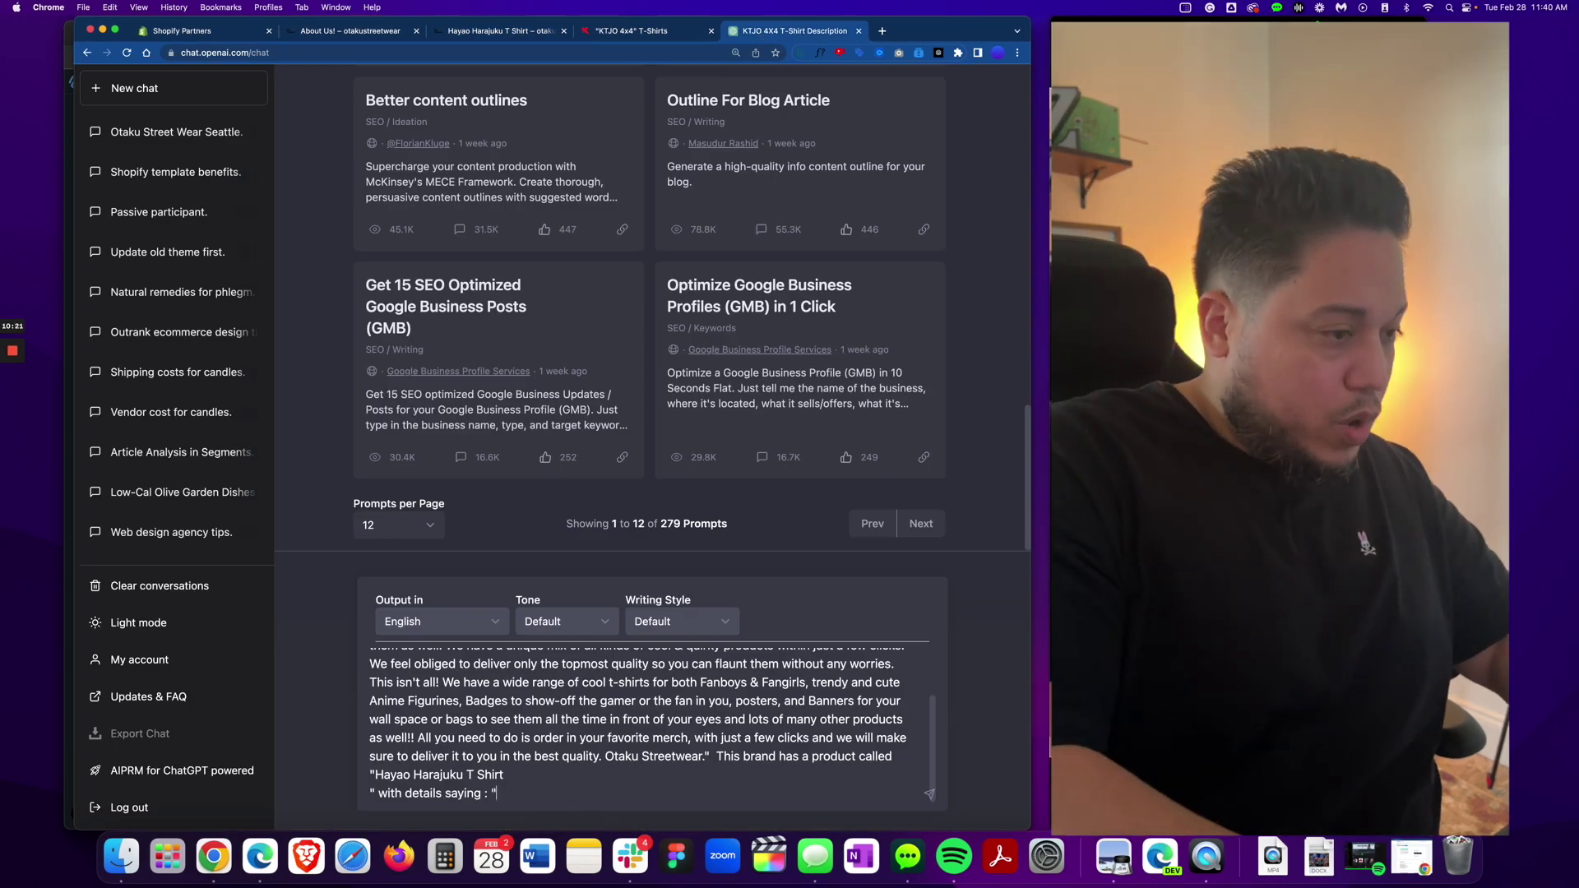
pyautogui.press('super+v')
pyautogui.write('"')
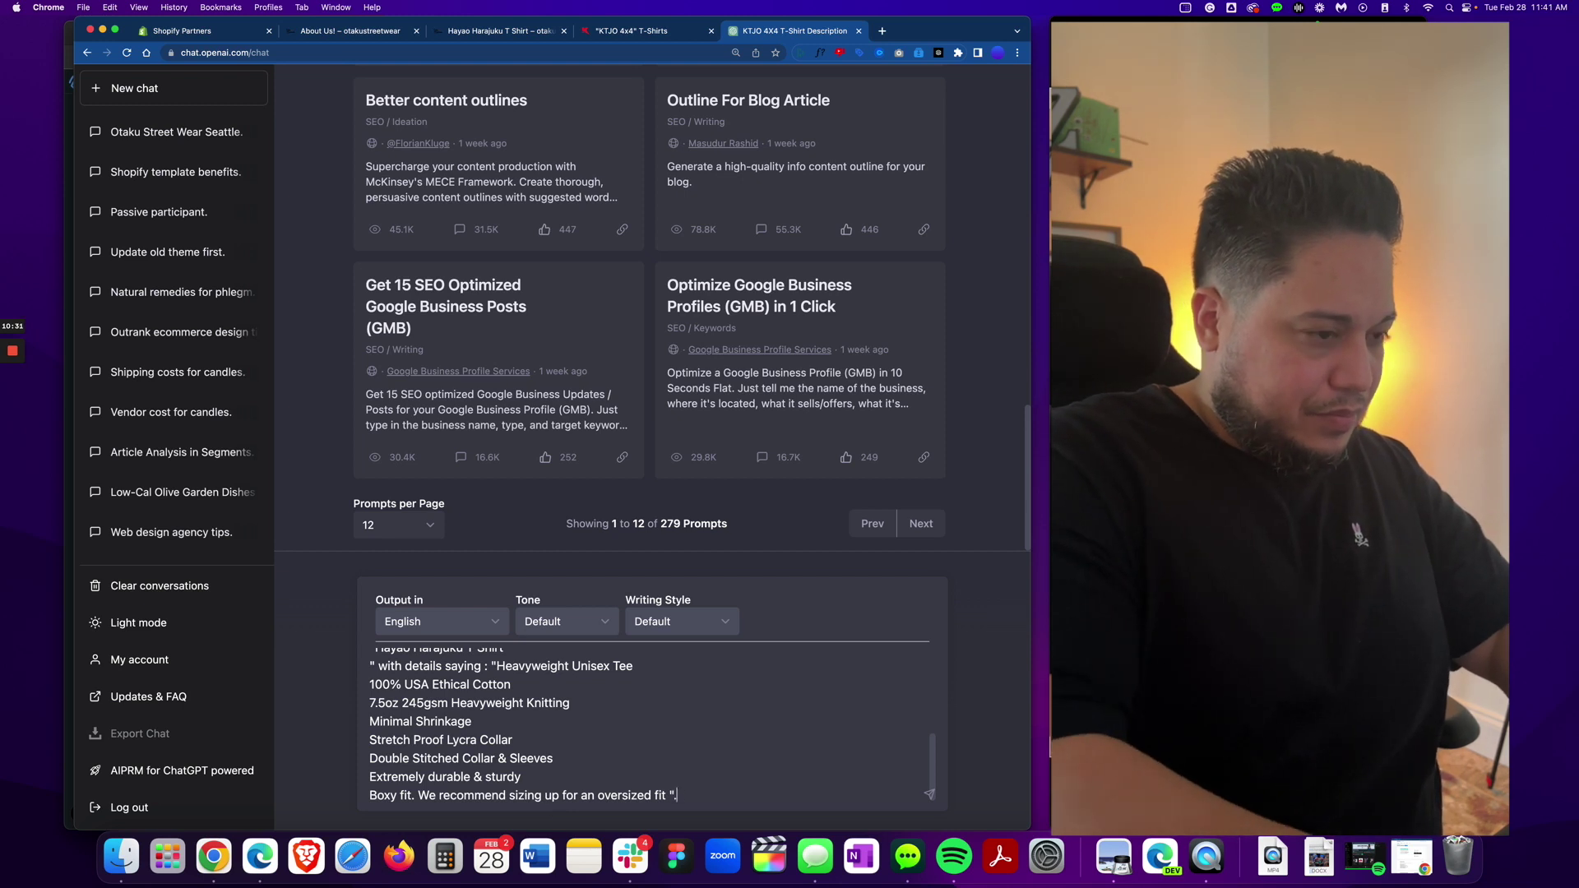
pyautogui.write('.')
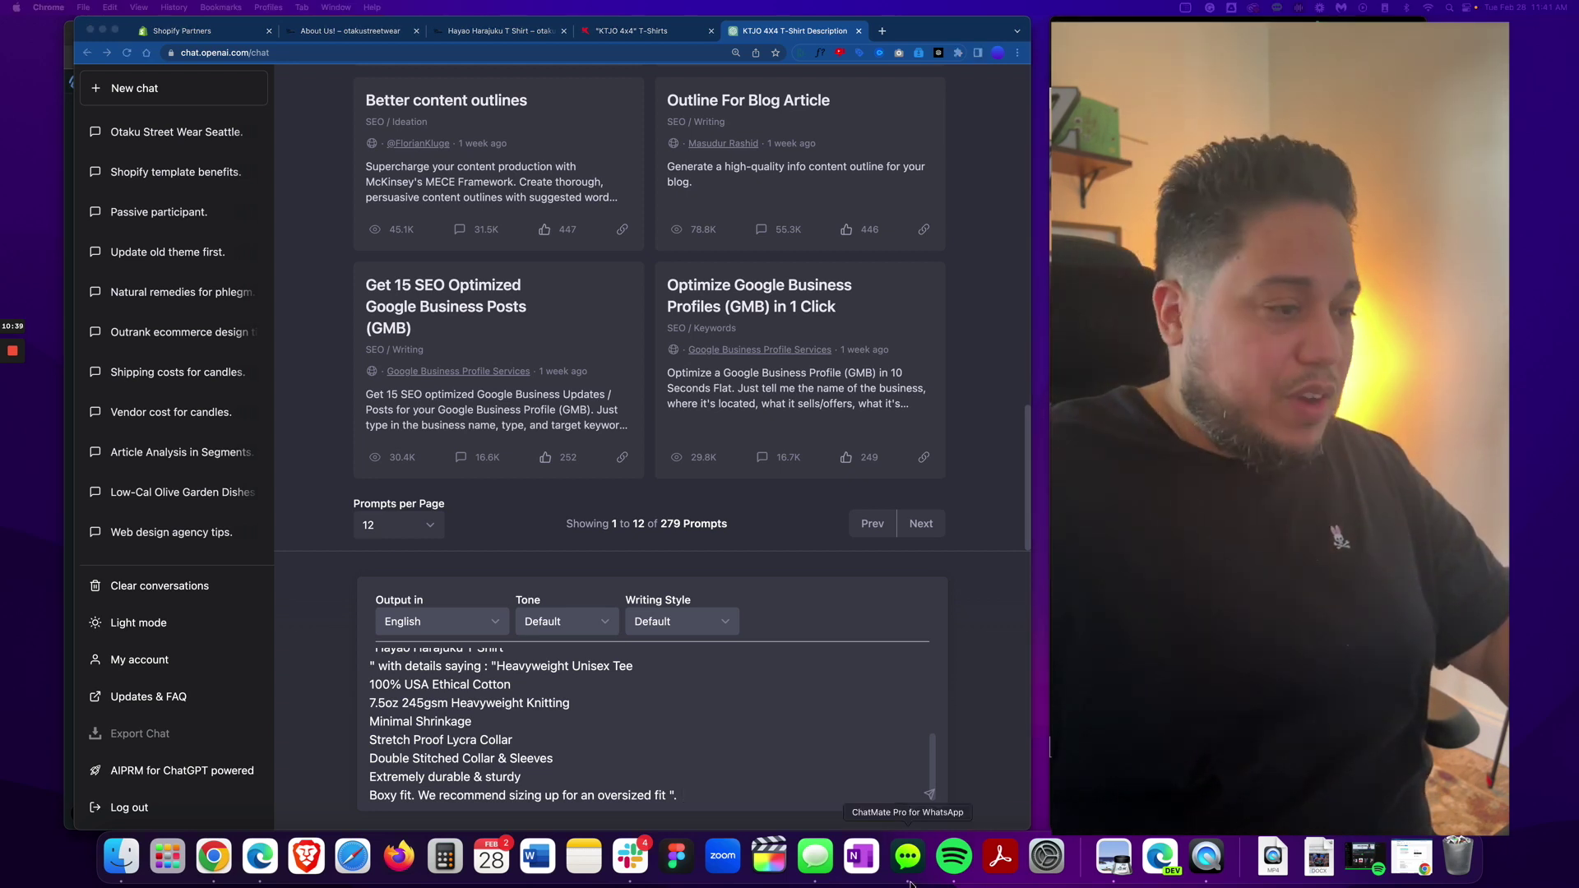
# Step: End the prompt with "Create a Product description that resonates great with the buying customer." and submit it
pyautogui.click(711, 797)
pyautogui.press('super+v')
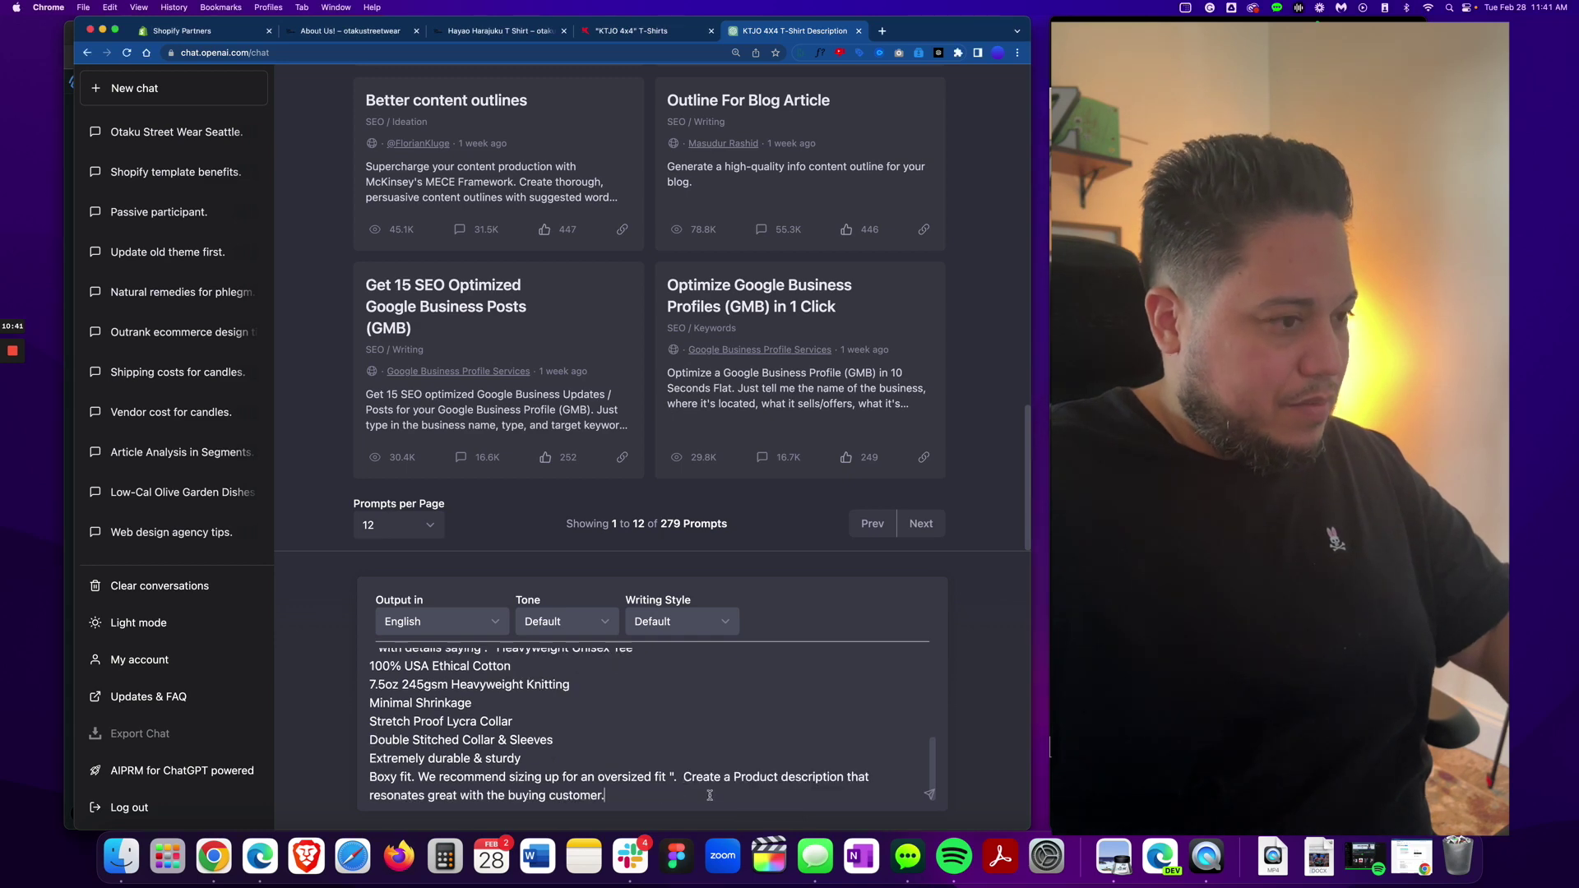
pyautogui.press('Return')
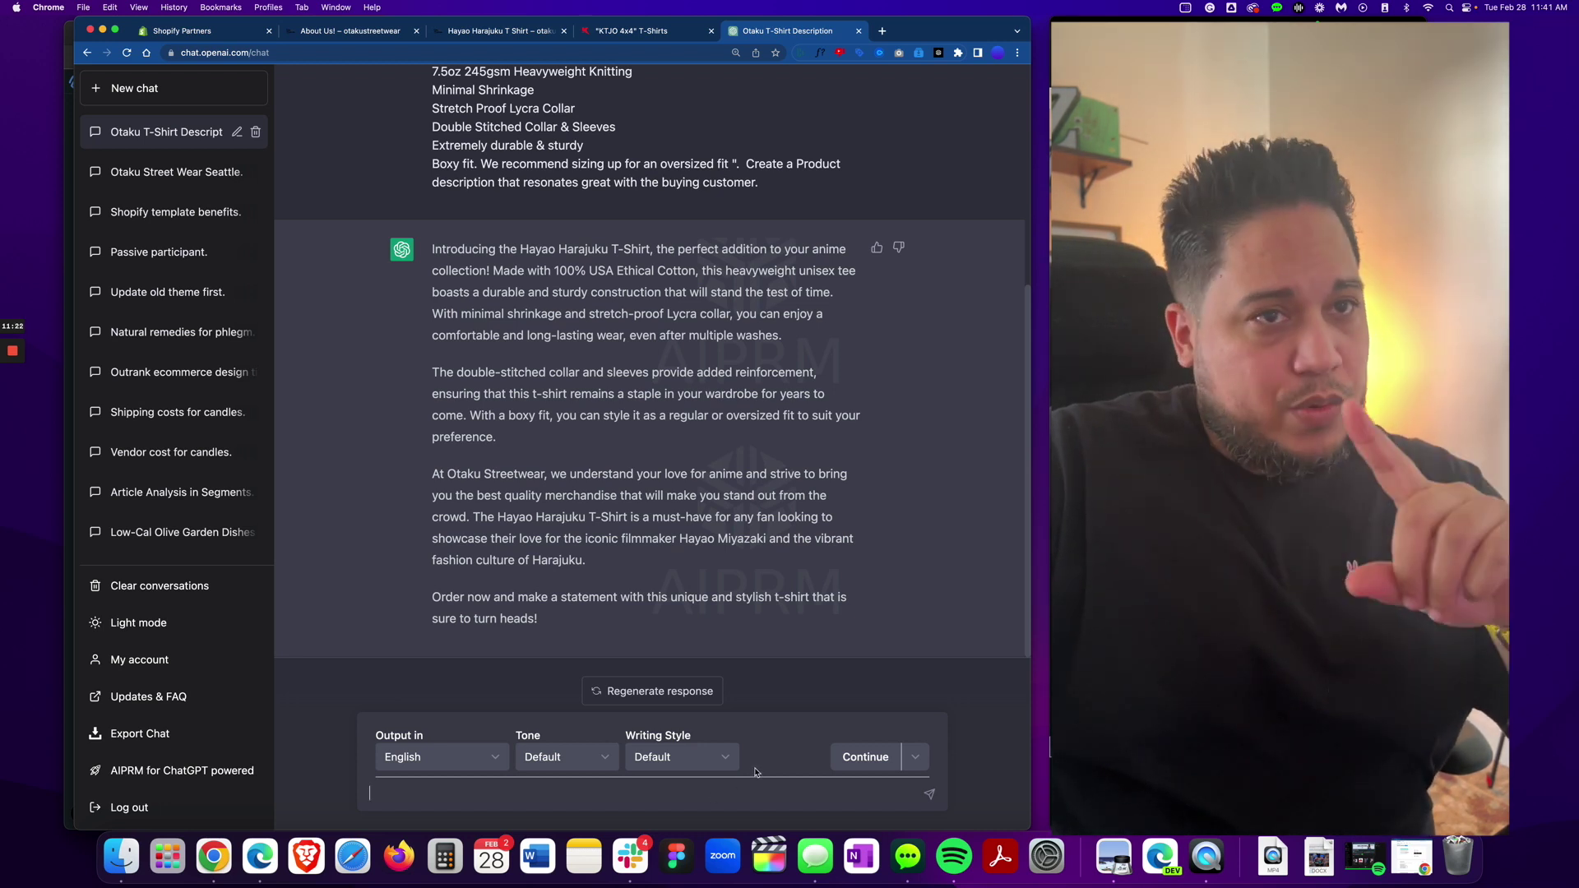
# Step: Review the Hayao Harajuku T Shirt product page in the otakustreetwear store
pyautogui.click(476, 33)
pyautogui.scroll(5, 493, 435)
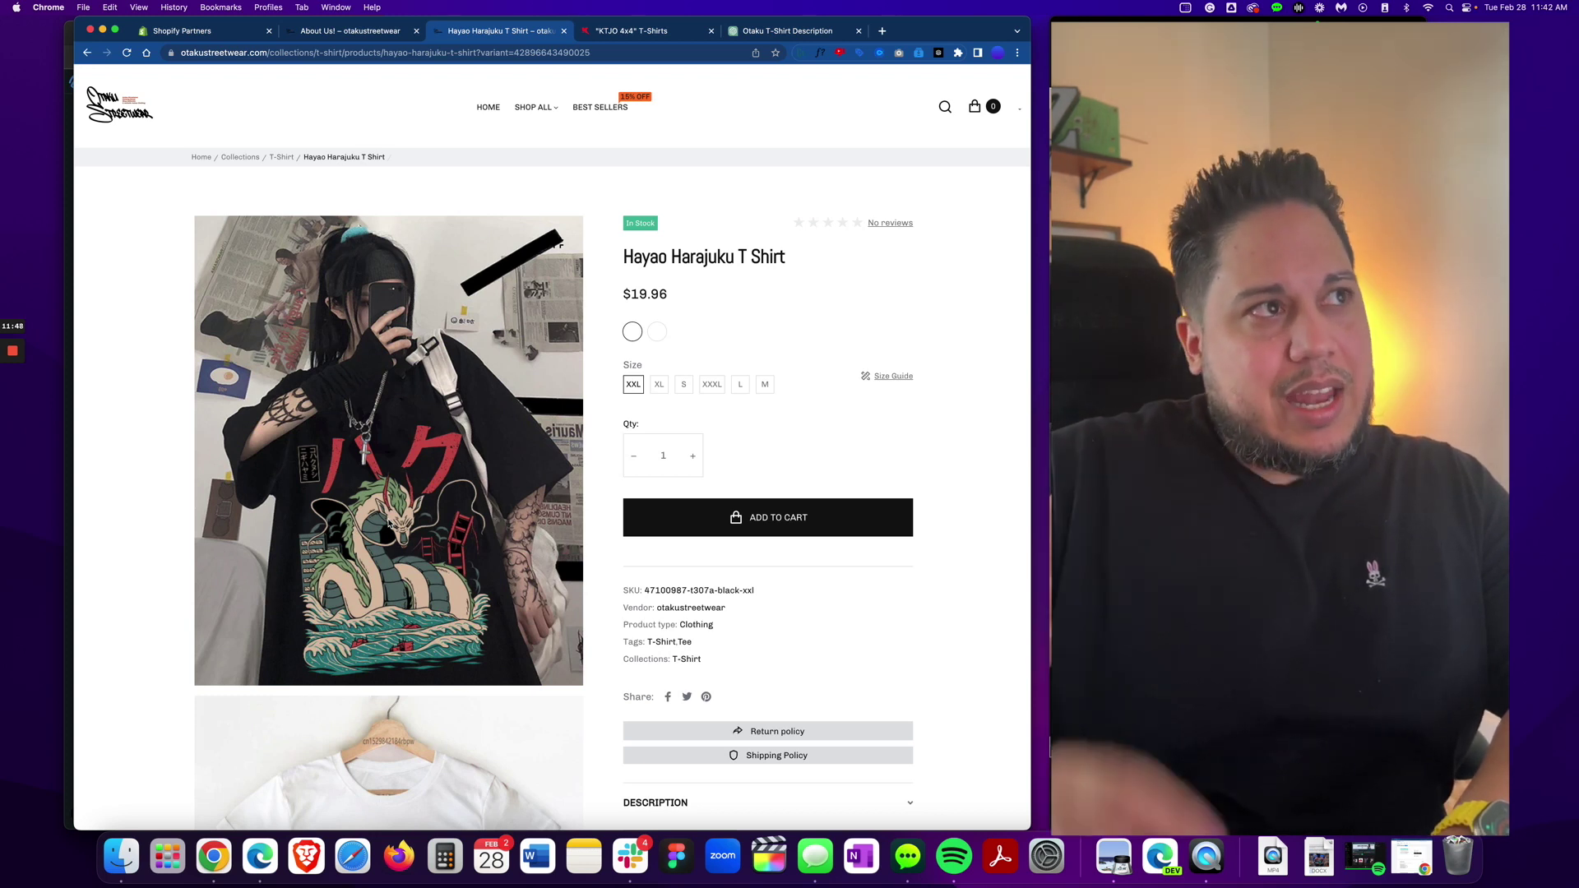
# Step: Return to the ChatGPT conversation and submit the follow-up request: Create a meta title and meta description for this product
pyautogui.click(755, 31)
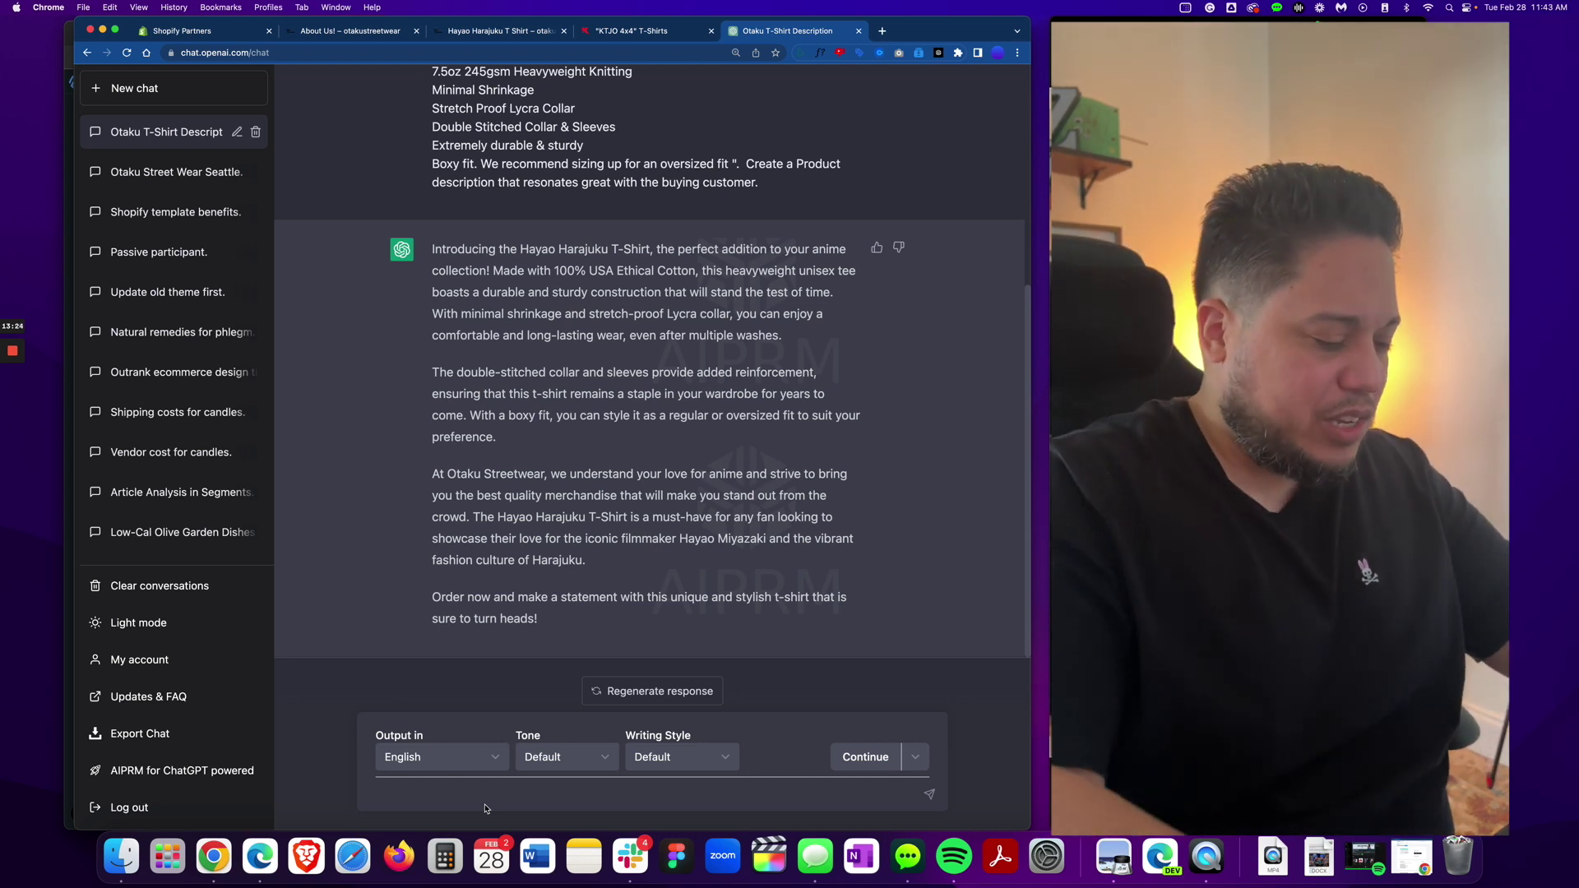
pyautogui.write('C')
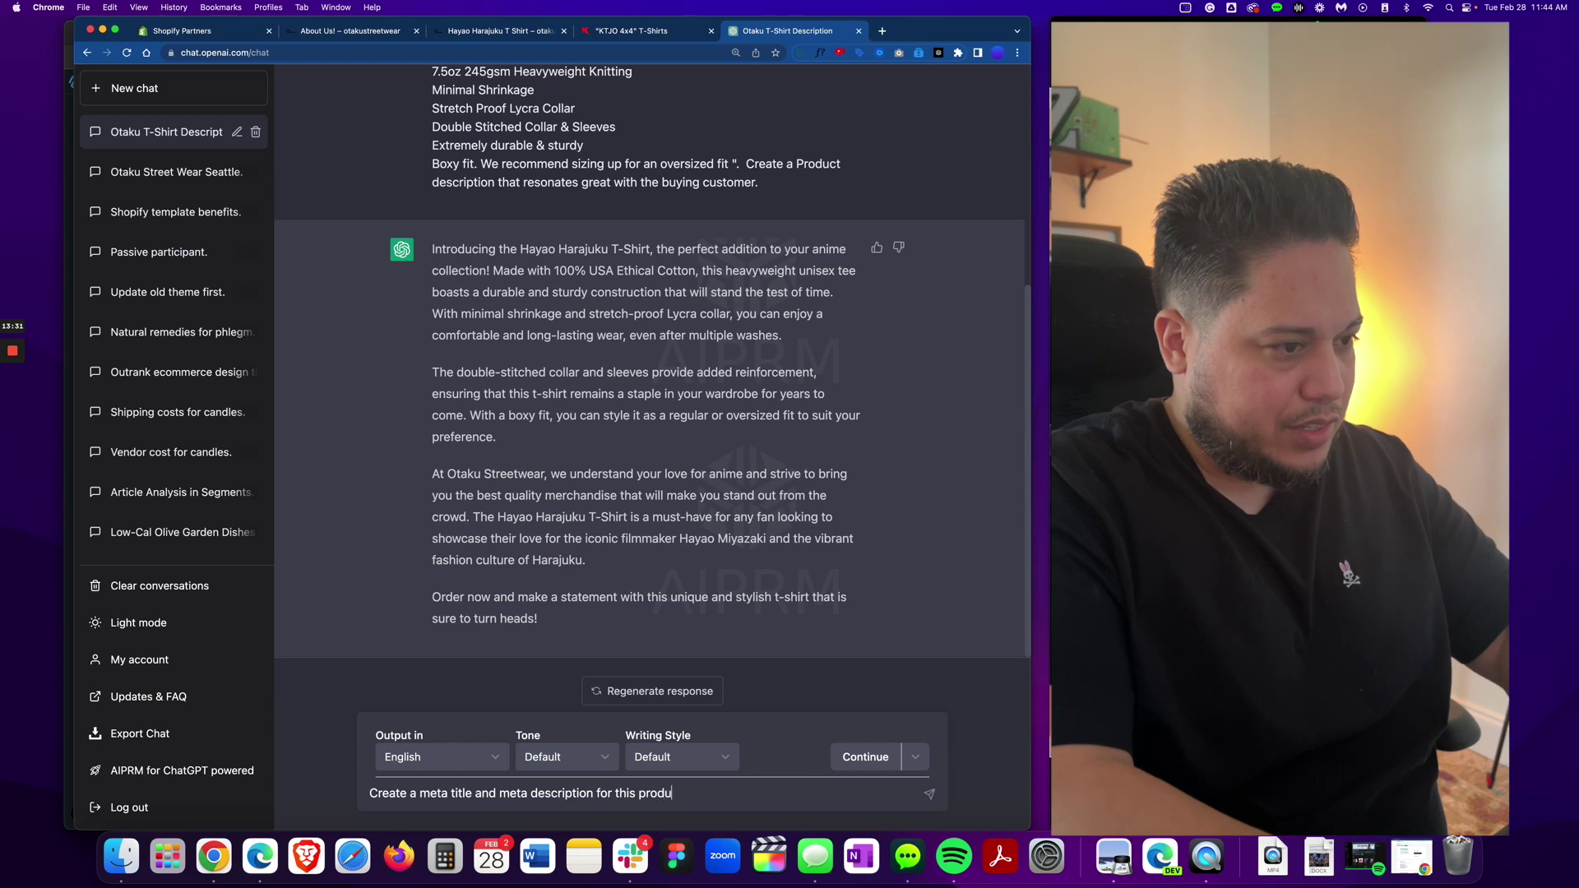
pyautogui.press('Return')
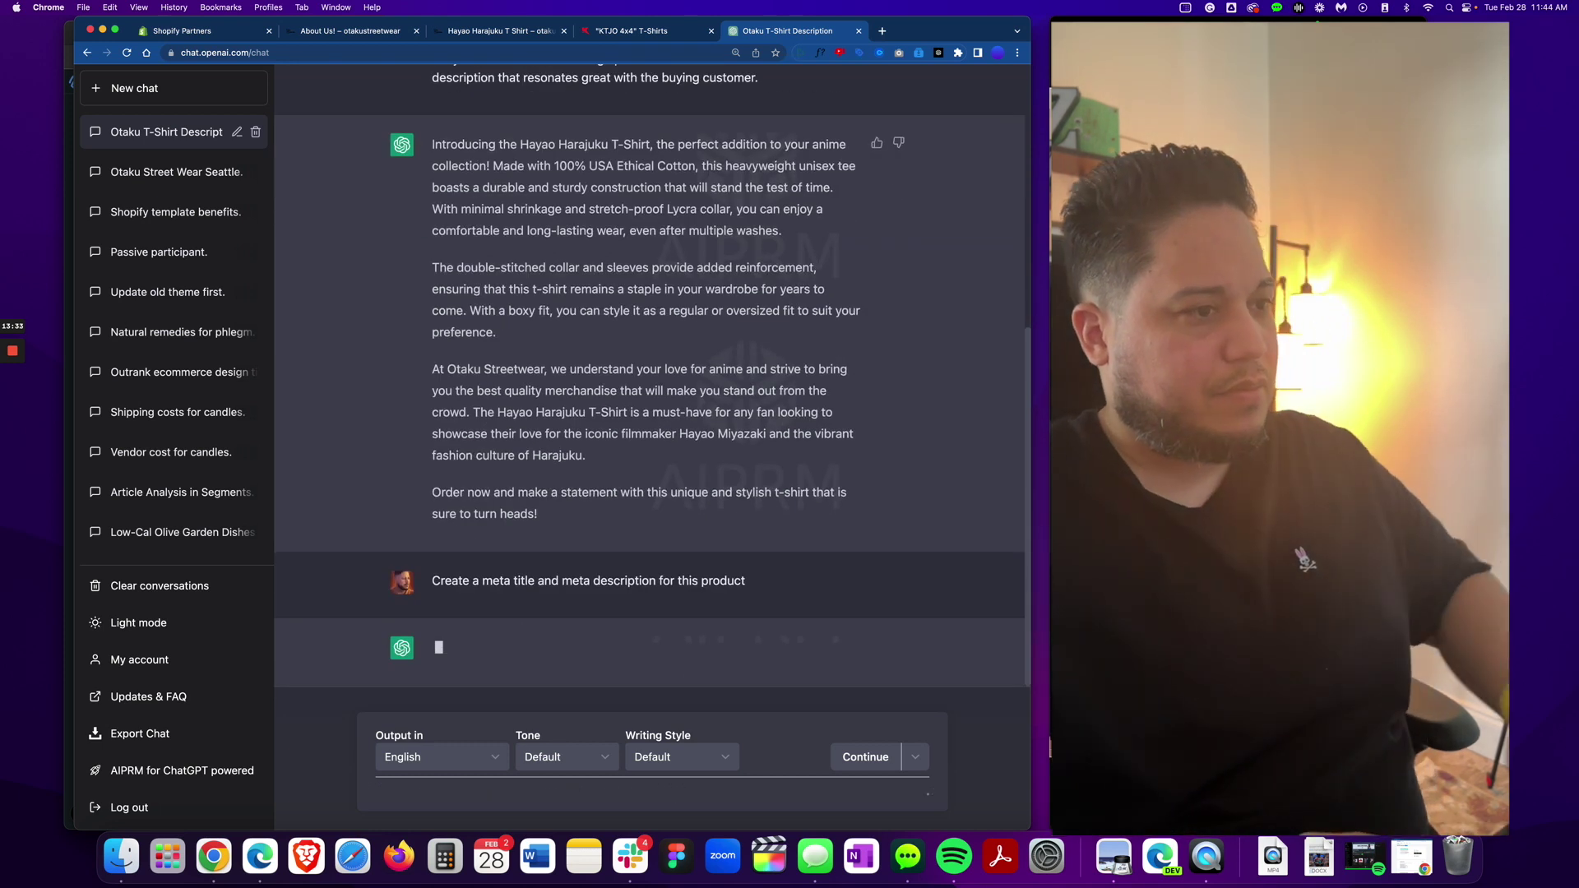